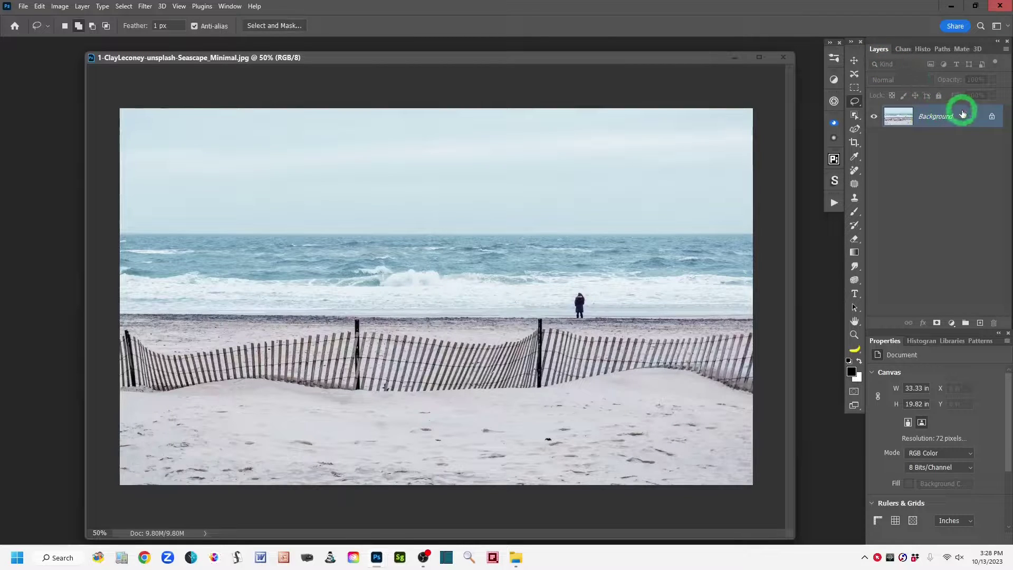
# - Duplicate the Background layer and add a Gradient Map adjustment layer above the copy
pyautogui.moveTo(964, 112); pyautogui.dragTo(980, 324)
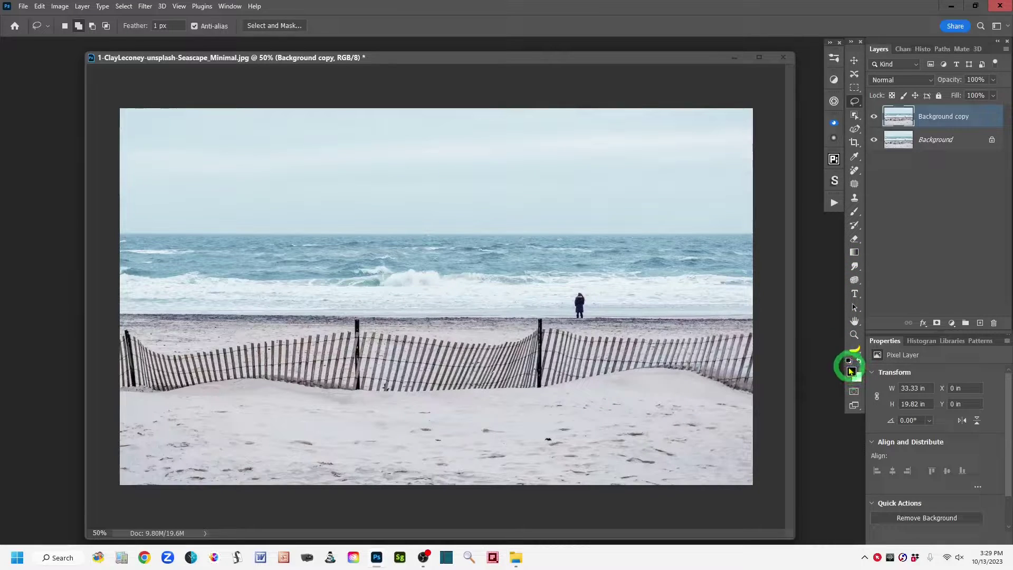
pyautogui.click(952, 326)
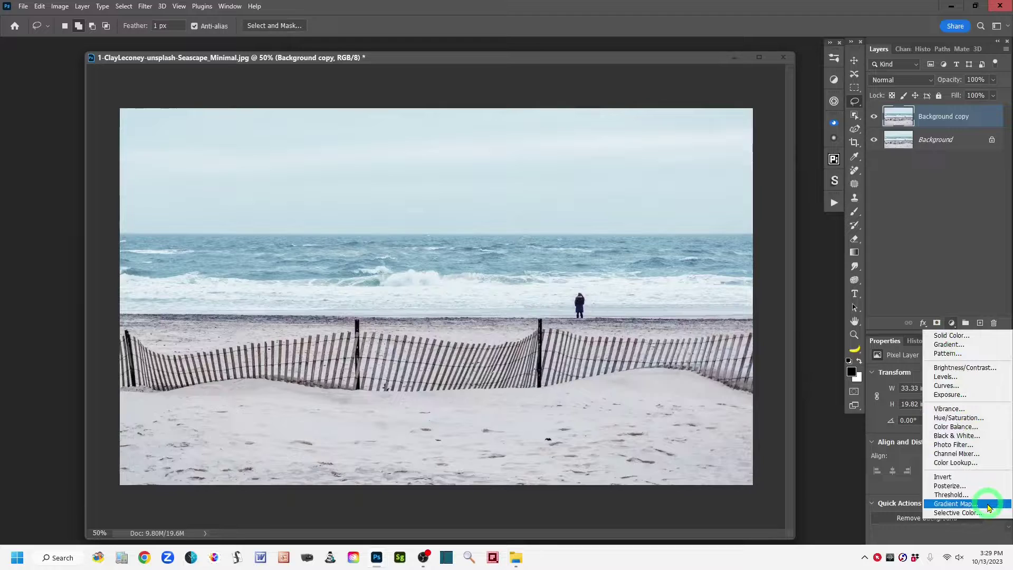
pyautogui.click(988, 508)
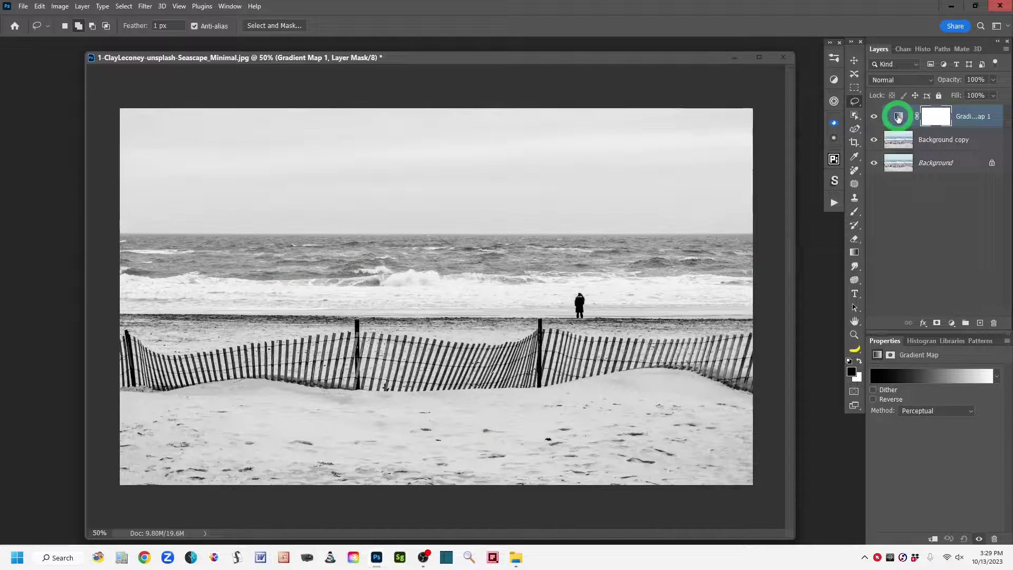
# - Open the Gradient Map's gradient for editing and move its black color stop to location 45%
pyautogui.click(898, 117)
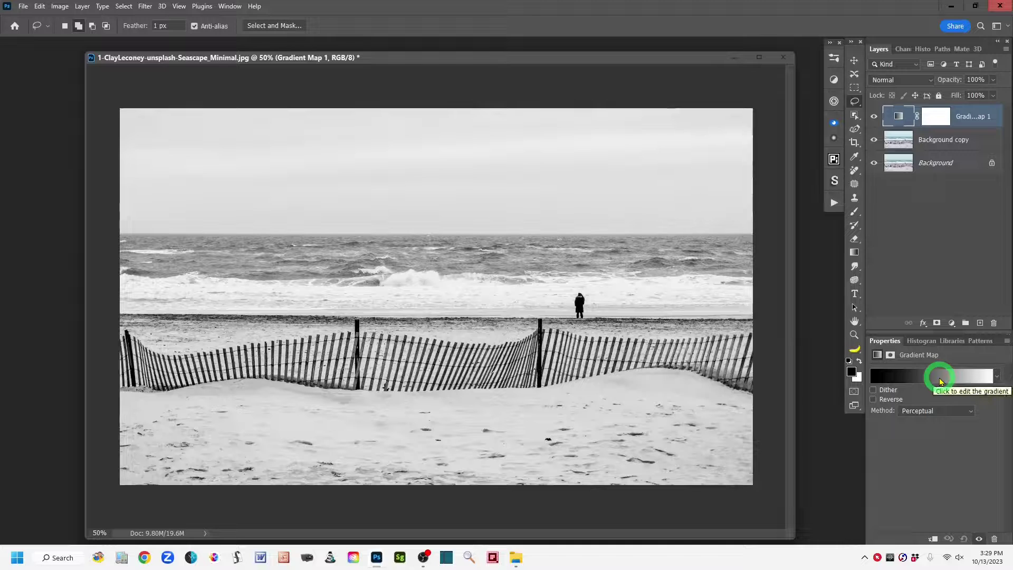
pyautogui.click(942, 381)
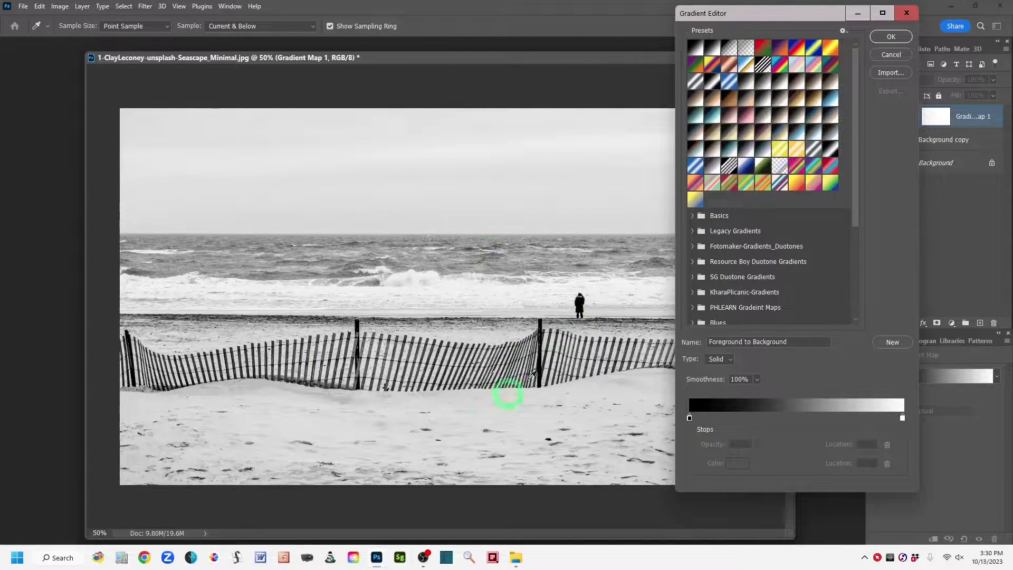
pyautogui.moveTo(532, 374); pyautogui.dragTo(500, 349)
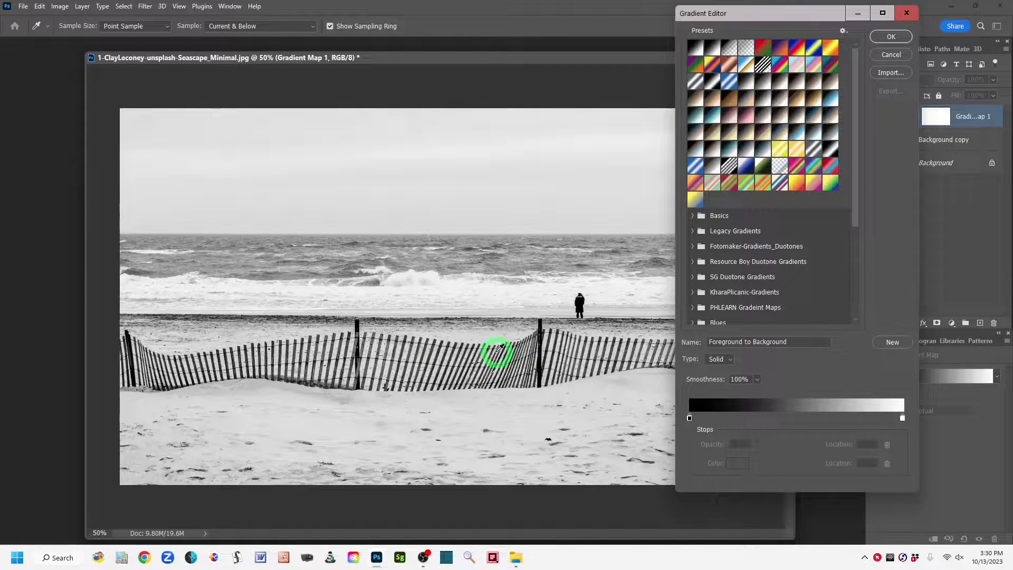
pyautogui.moveTo(500, 349); pyautogui.dragTo(762, 421)
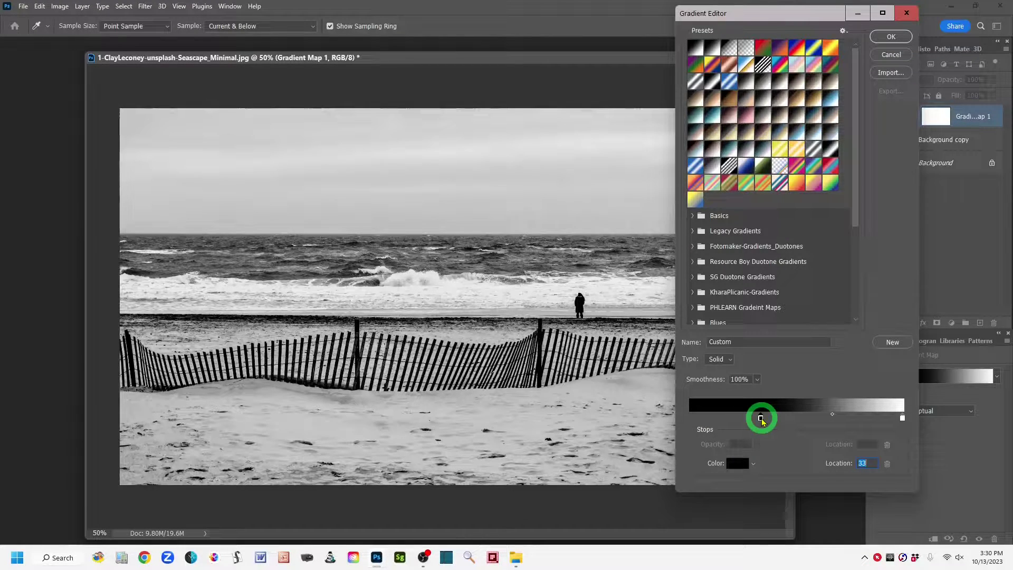
pyautogui.moveTo(761, 420); pyautogui.dragTo(771, 420)
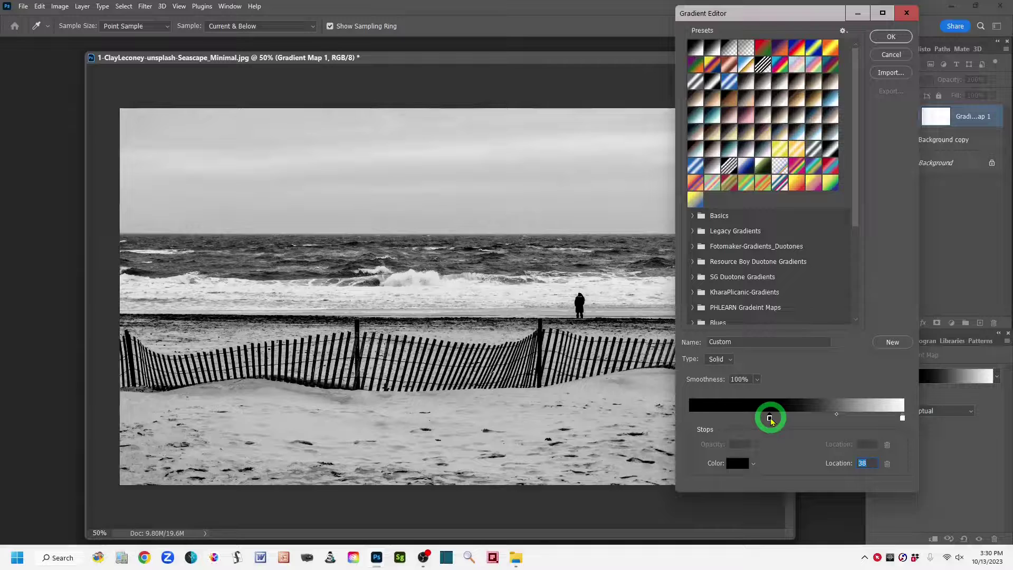
pyautogui.moveTo(771, 421); pyautogui.dragTo(780, 423)
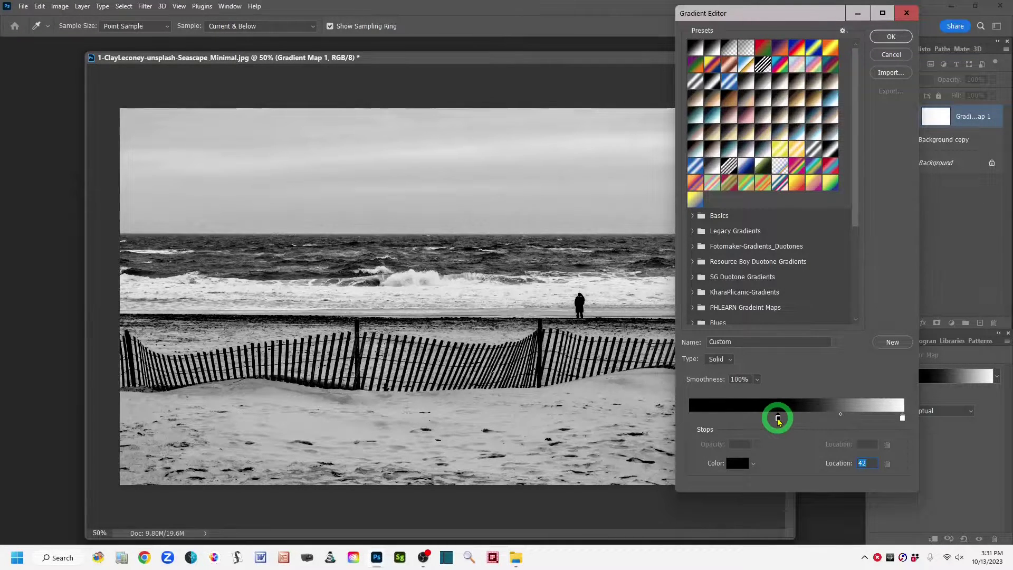
pyautogui.moveTo(780, 421); pyautogui.dragTo(783, 421)
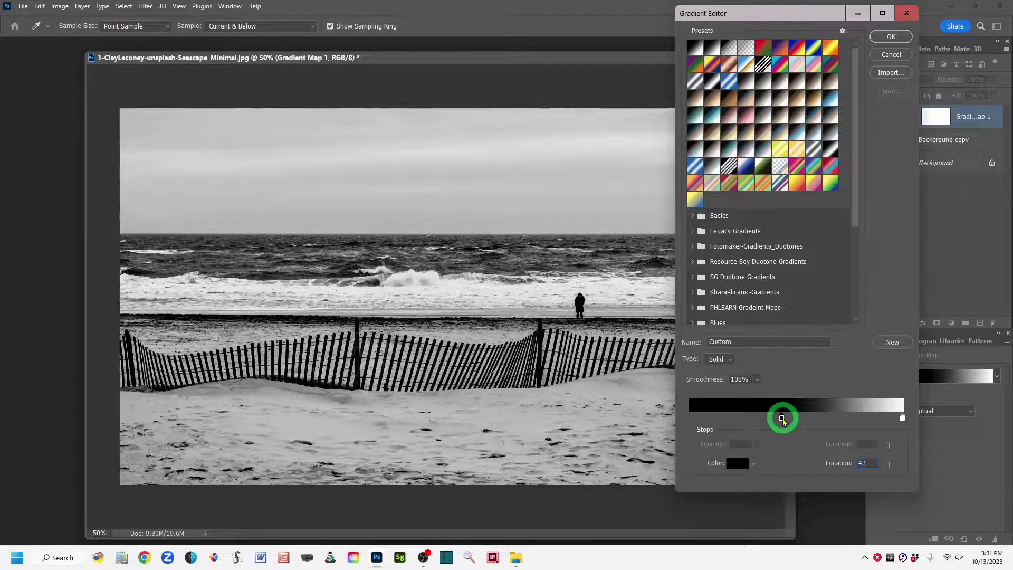
pyautogui.moveTo(785, 422); pyautogui.dragTo(786, 423)
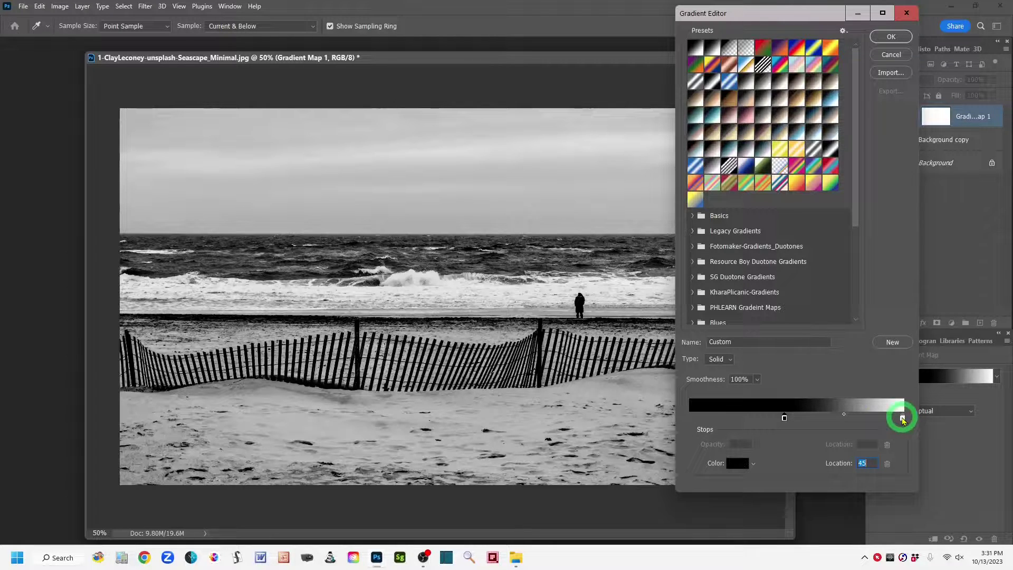
# - Move the gradient's white stop to location 95% and its midpoint to 45%, and accept the edited gradient
pyautogui.click(903, 419)
pyautogui.moveTo(903, 418); pyautogui.dragTo(895, 423)
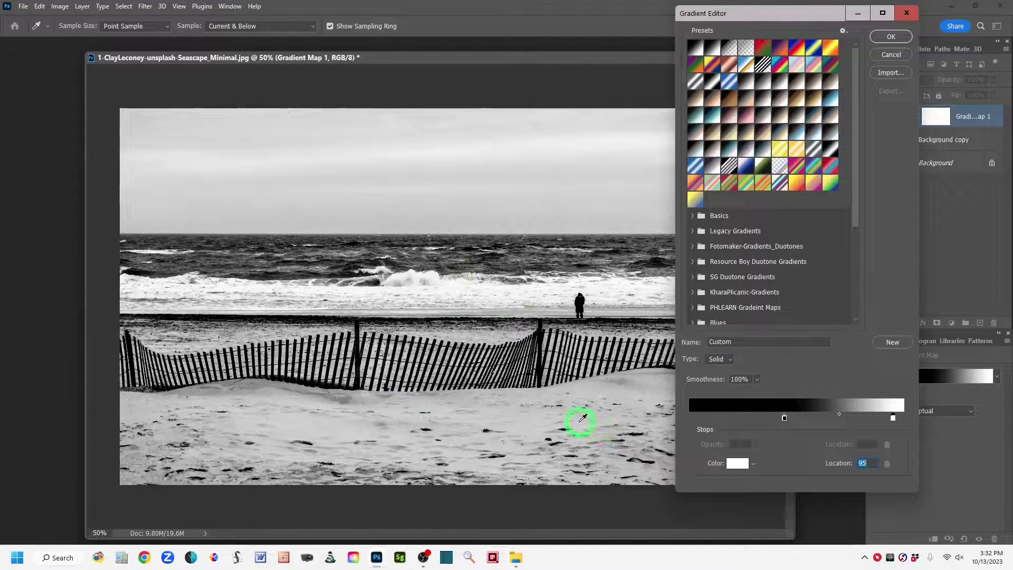
pyautogui.click(839, 415)
pyautogui.moveTo(839, 416); pyautogui.dragTo(833, 418)
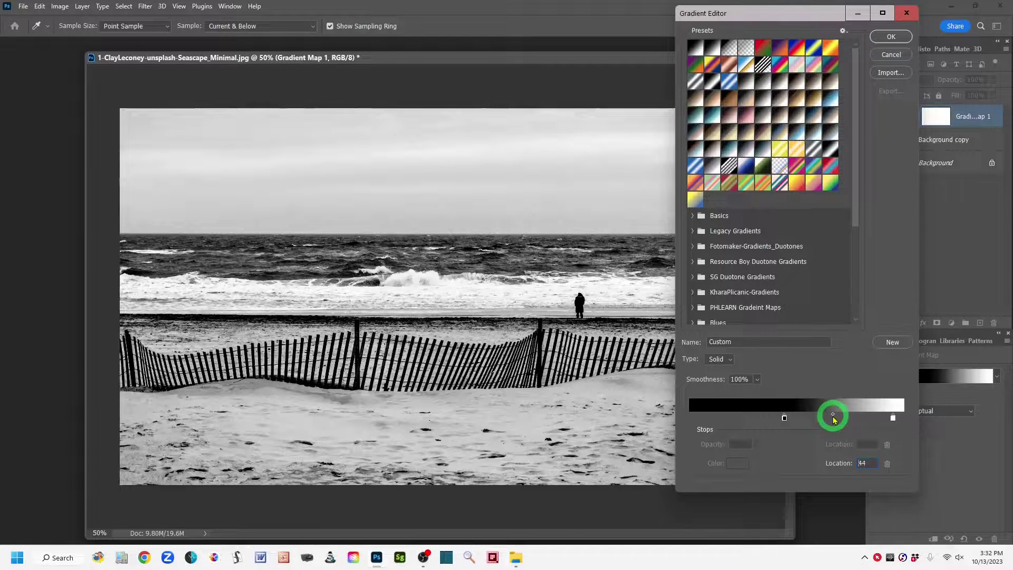
pyautogui.moveTo(833, 416); pyautogui.dragTo(837, 420)
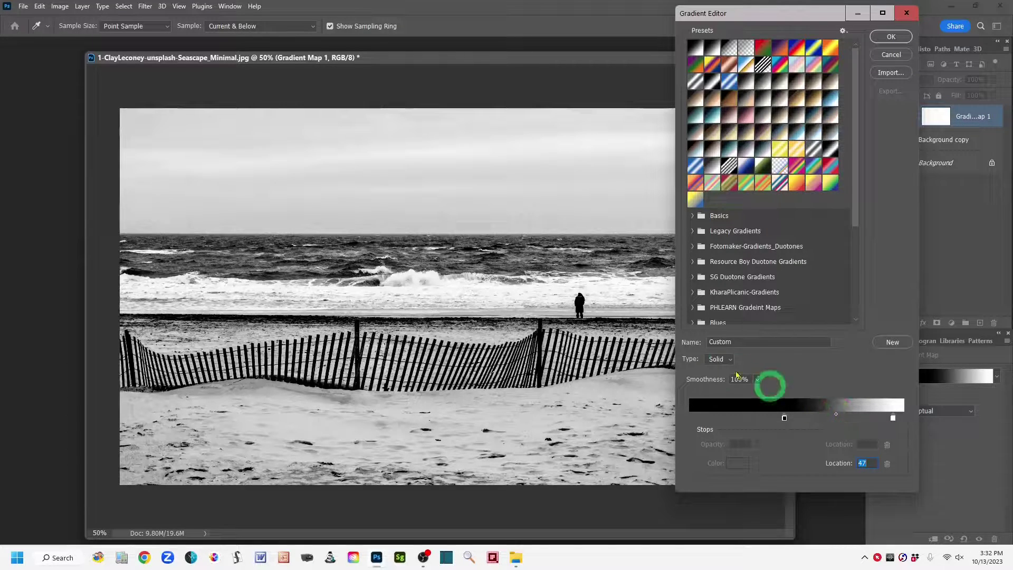
pyautogui.click(836, 415)
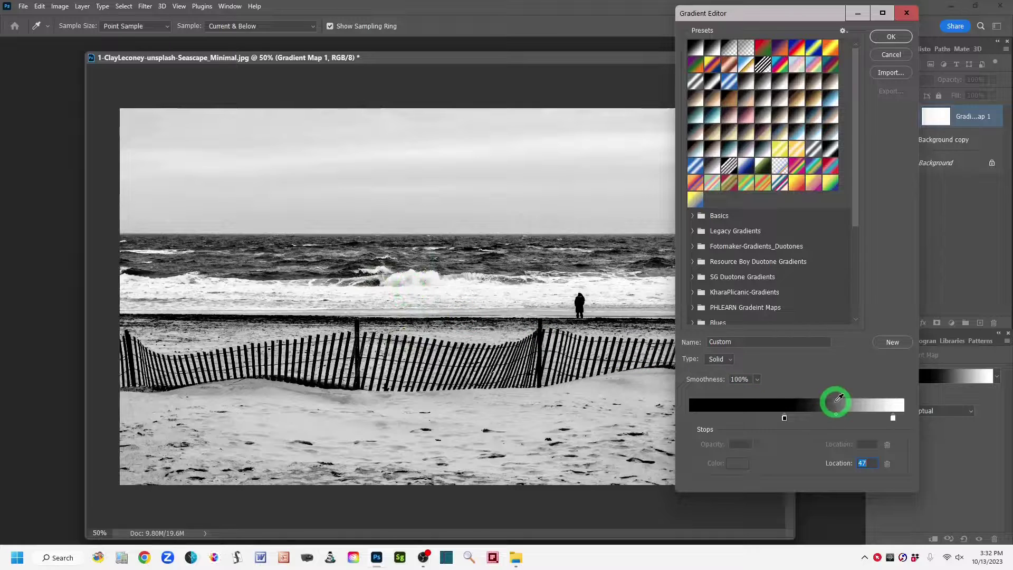
pyautogui.moveTo(836, 418); pyautogui.dragTo(834, 419)
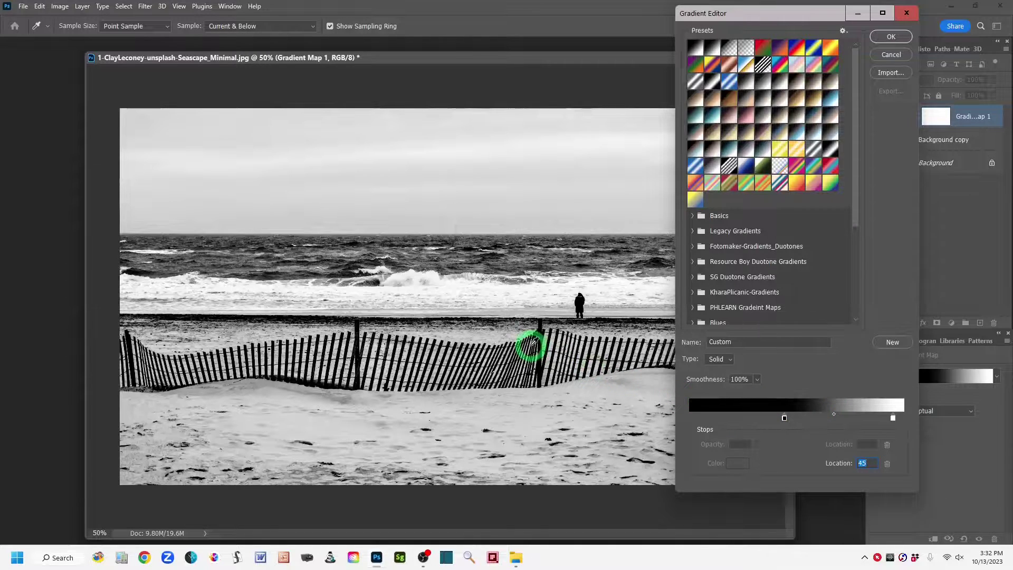
pyautogui.moveTo(305, 286); pyautogui.dragTo(892, 38)
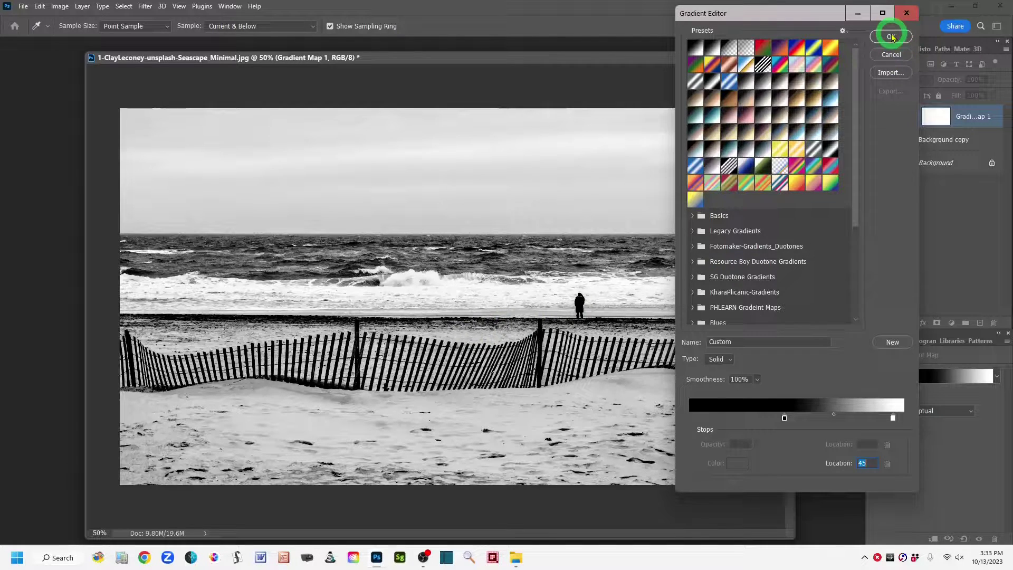
pyautogui.click(891, 37)
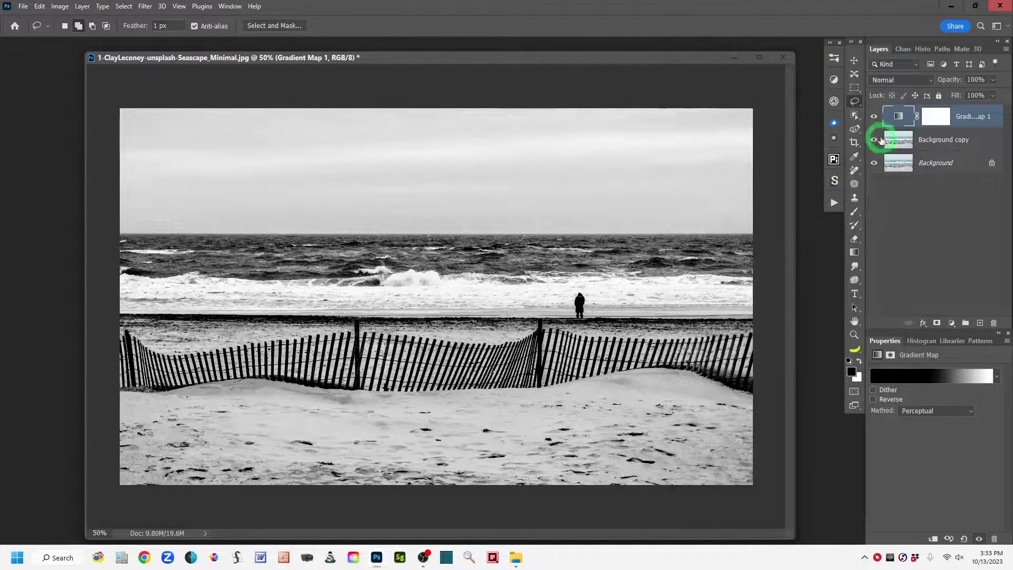
# - Add a Levels adjustment layer above the Gradient Map and select its adjustment thumbnail
pyautogui.click(891, 118)
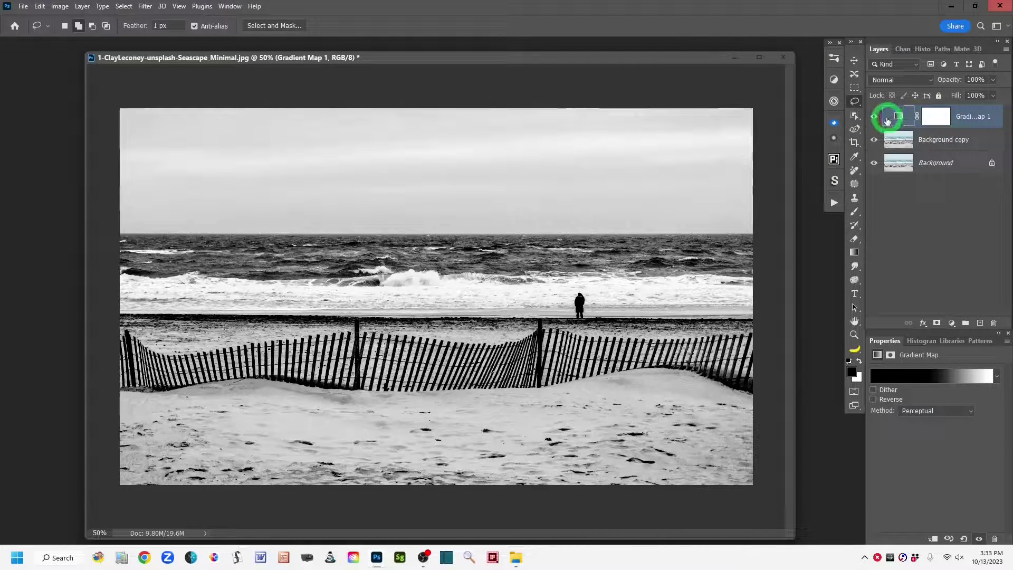
pyautogui.moveTo(719, 326)
pyautogui.mouseDown()
pyautogui.moveTo(655, 356)
pyautogui.moveTo(743, 371)
pyautogui.moveTo(695, 354)
pyautogui.moveTo(724, 342)
pyautogui.moveTo(698, 331)
pyautogui.moveTo(758, 319)
pyautogui.moveTo(790, 293)
pyautogui.moveTo(580, 323)
pyautogui.moveTo(470, 328)
pyautogui.moveTo(421, 293)
pyautogui.moveTo(381, 312)
pyautogui.moveTo(506, 327)
pyautogui.moveTo(485, 262)
pyautogui.moveTo(409, 313)
pyautogui.moveTo(487, 355)
pyautogui.moveTo(525, 262)
pyautogui.moveTo(413, 282)
pyautogui.moveTo(409, 346)
pyautogui.moveTo(530, 342)
pyautogui.moveTo(523, 310)
pyautogui.moveTo(556, 298)
pyautogui.moveTo(660, 315)
pyautogui.moveTo(689, 298)
pyautogui.mouseUp()
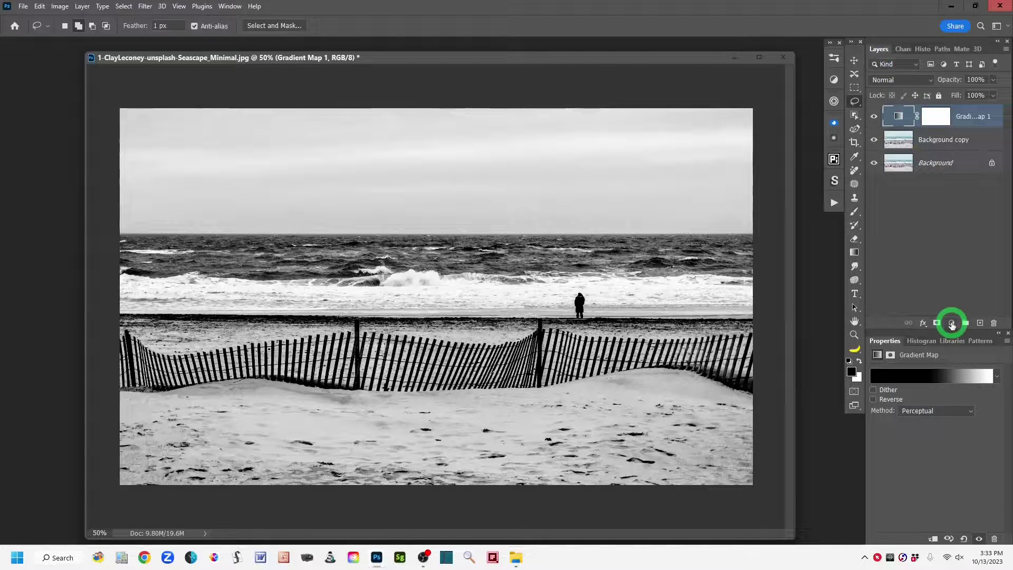
pyautogui.click(953, 323)
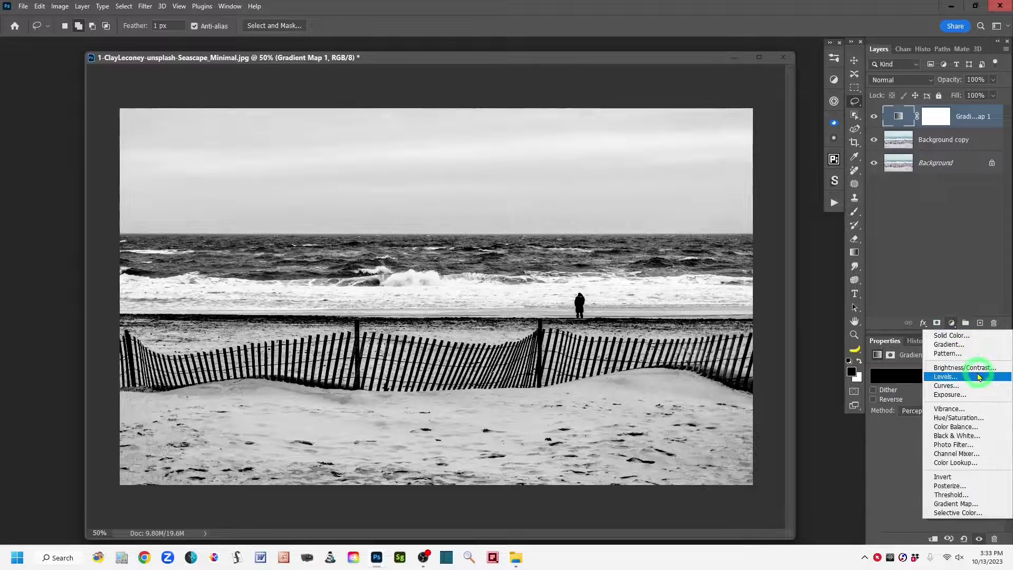
pyautogui.click(944, 376)
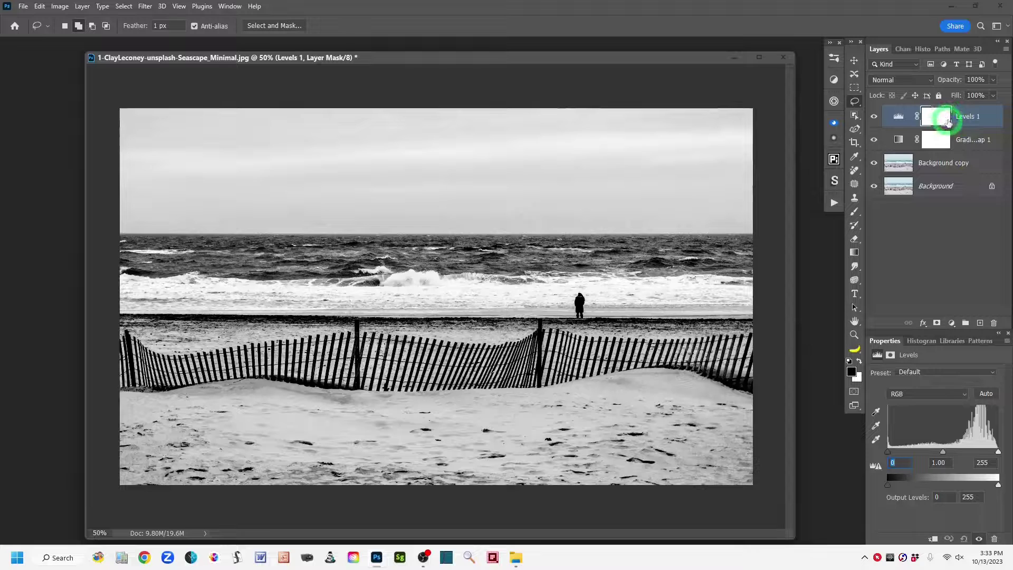
pyautogui.click(897, 117)
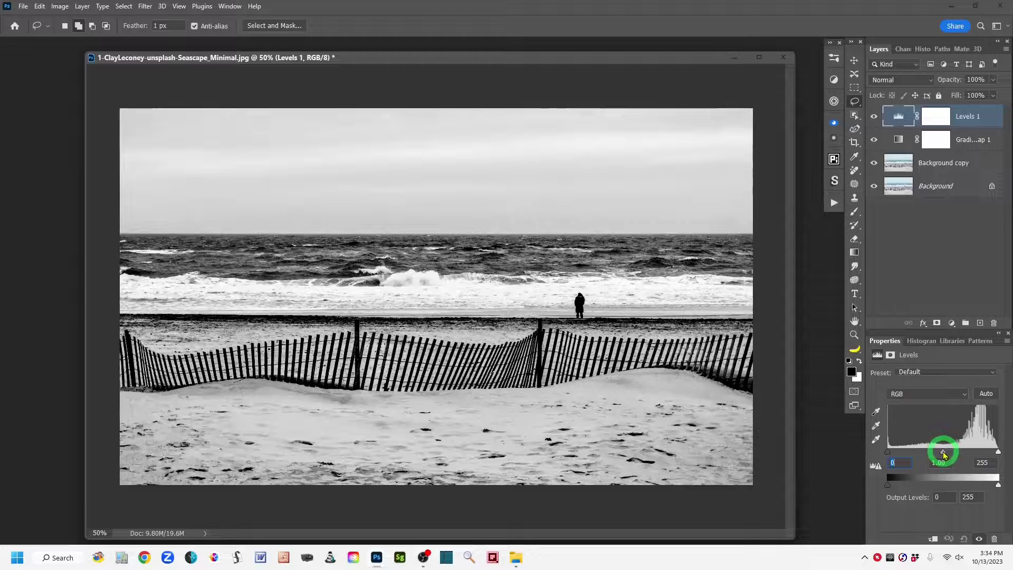
# - Set the Levels input values to 45 for shadows, 1.64 for midtones and 248 for highlights
pyautogui.moveTo(943, 455); pyautogui.dragTo(942, 455)
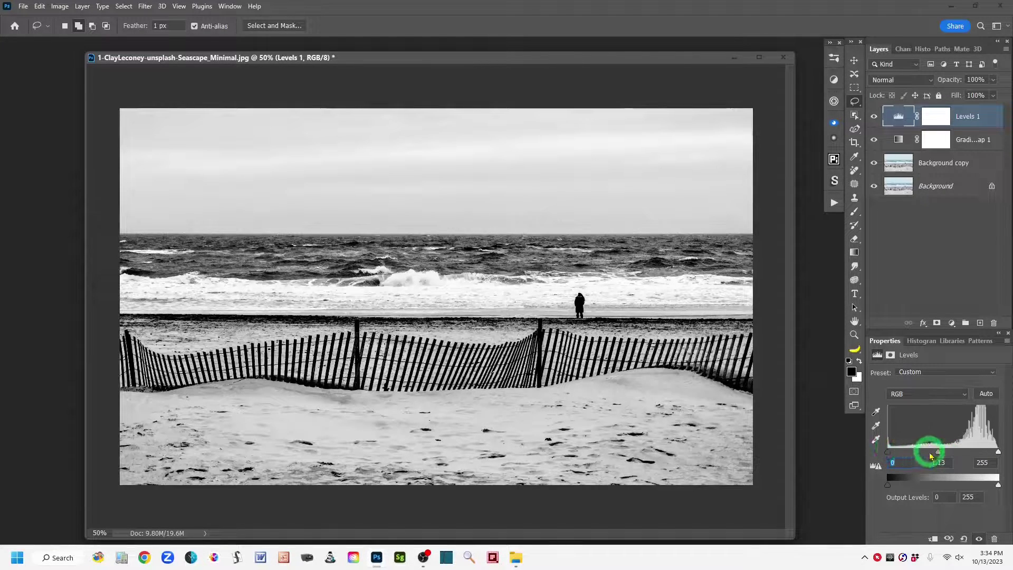
pyautogui.moveTo(936, 454); pyautogui.dragTo(929, 452)
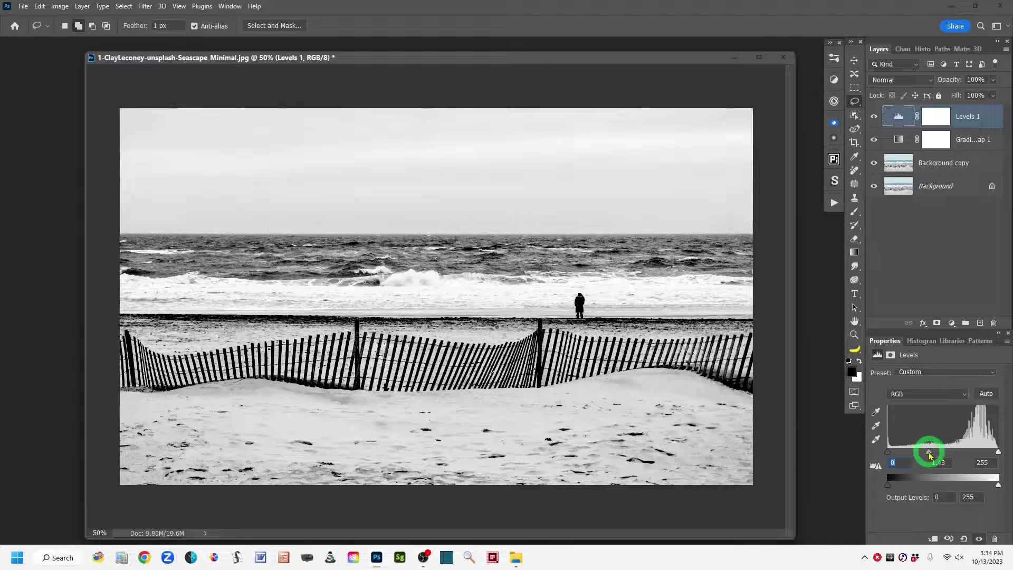
pyautogui.moveTo(930, 455); pyautogui.dragTo(925, 454)
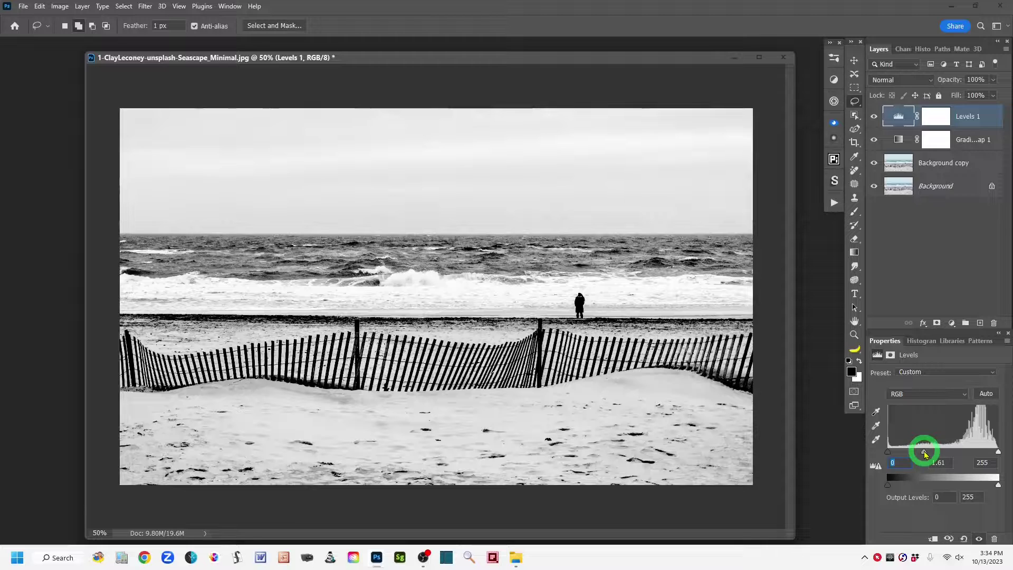
pyautogui.moveTo(925, 454); pyautogui.dragTo(933, 455)
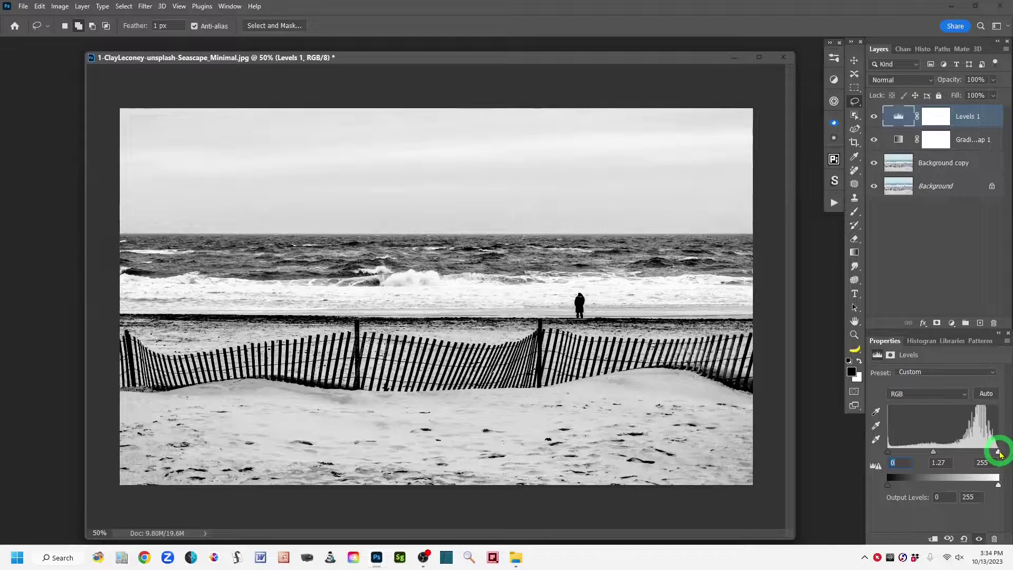
pyautogui.moveTo(998, 451); pyautogui.dragTo(1004, 454)
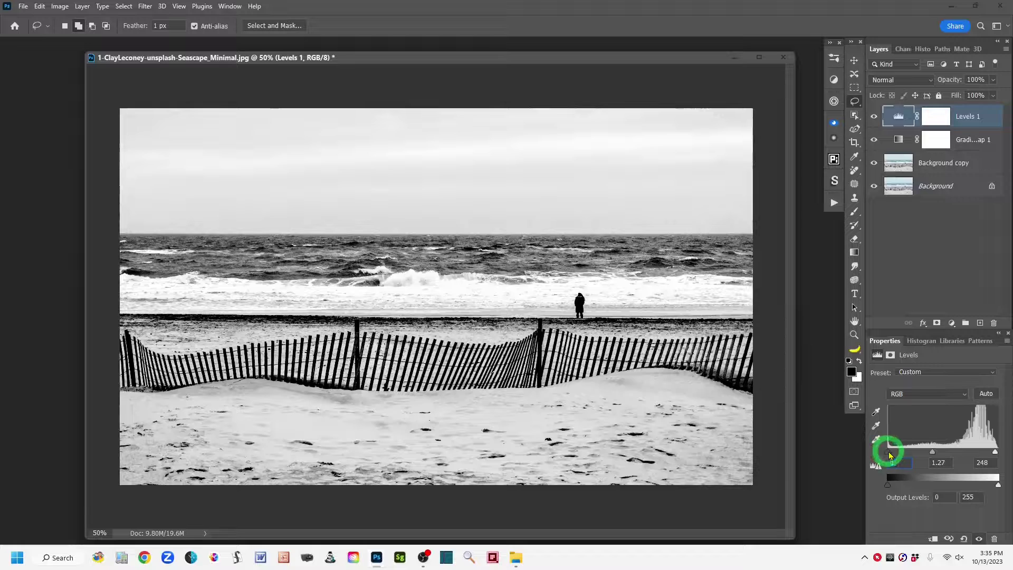
pyautogui.moveTo(890, 455); pyautogui.dragTo(906, 459)
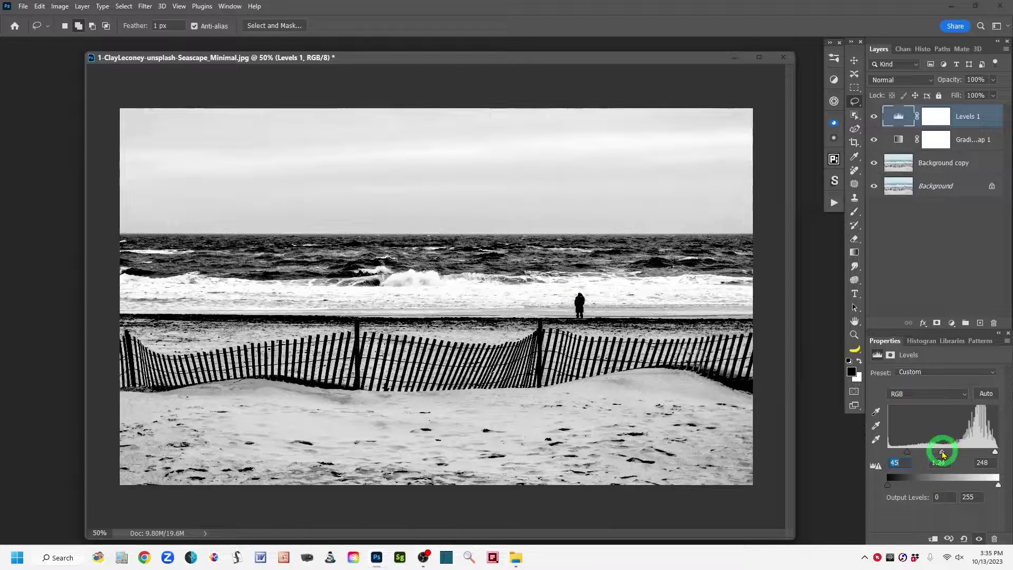
pyautogui.moveTo(944, 454); pyautogui.dragTo(936, 452)
pyautogui.click(889, 492)
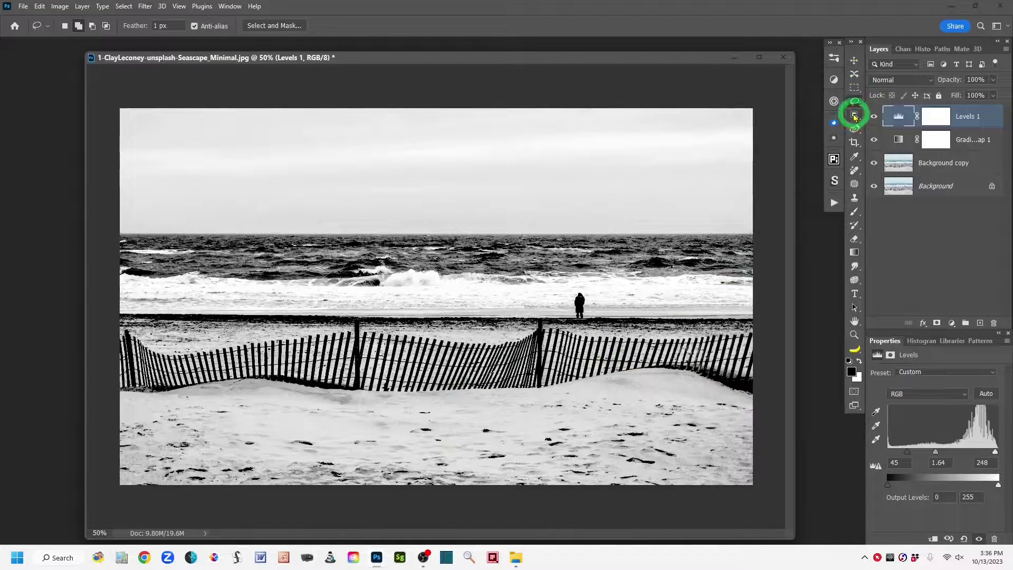
# - Select the foreground sand below the fence with the Object Selection tool's lasso mode and add a Curves adjustment layer limited to it
pyautogui.click(855, 116)
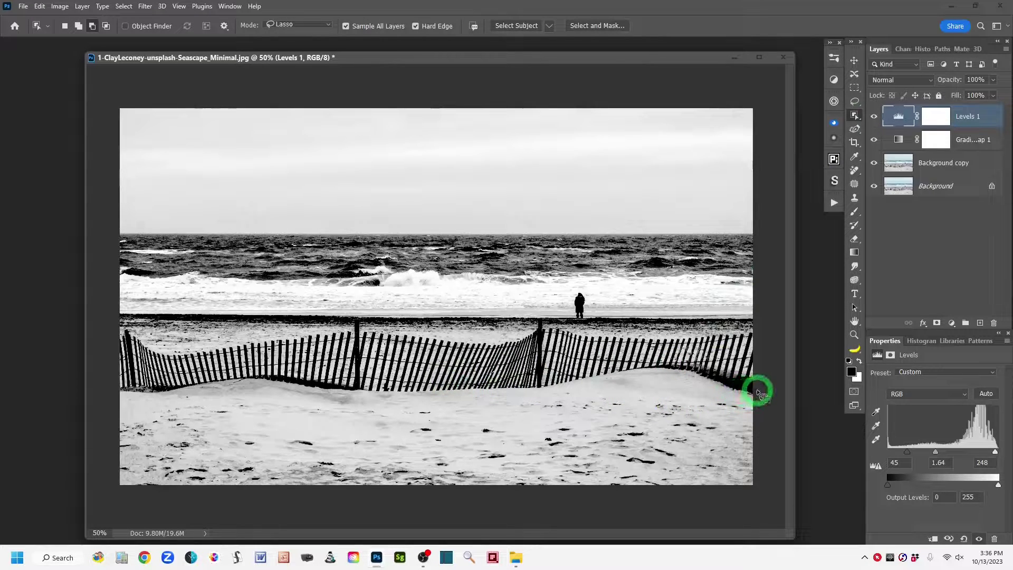
pyautogui.moveTo(760, 392)
pyautogui.mouseDown()
pyautogui.moveTo(726, 368)
pyautogui.moveTo(676, 360)
pyautogui.moveTo(594, 359)
pyautogui.moveTo(487, 384)
pyautogui.moveTo(357, 391)
pyautogui.moveTo(233, 374)
pyautogui.moveTo(122, 394)
pyautogui.moveTo(104, 425)
pyautogui.moveTo(115, 502)
pyautogui.moveTo(322, 544)
pyautogui.moveTo(612, 554)
pyautogui.moveTo(810, 546)
pyautogui.moveTo(834, 450)
pyautogui.moveTo(827, 381)
pyautogui.moveTo(800, 405)
pyautogui.moveTo(626, 477)
pyautogui.mouseUp()
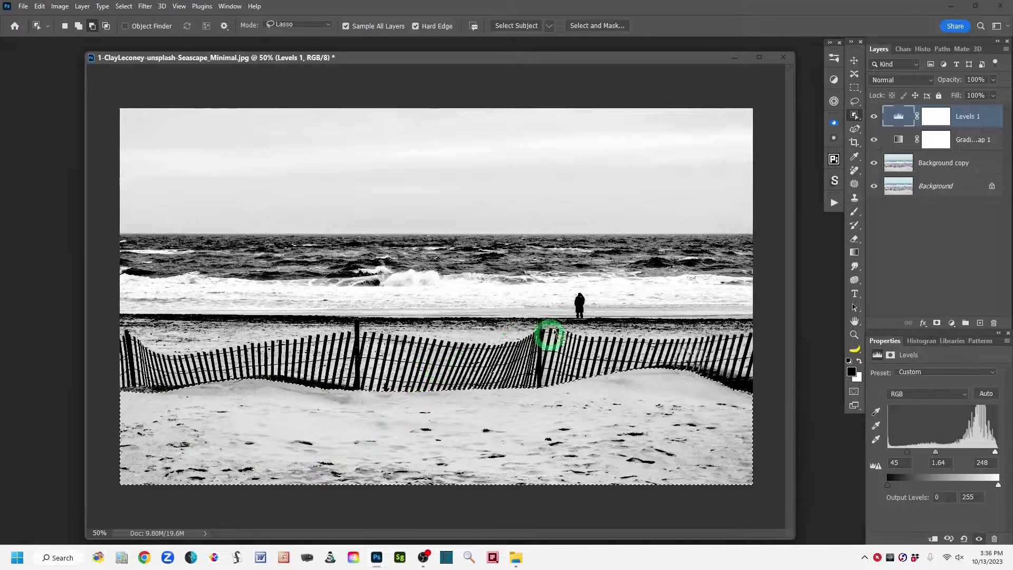
pyautogui.click(951, 324)
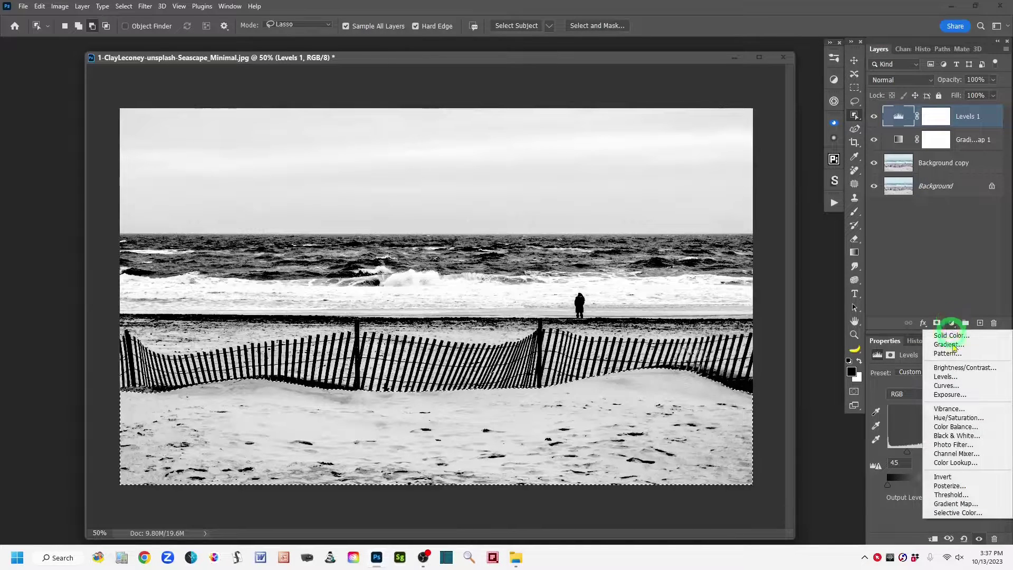
pyautogui.click(972, 388)
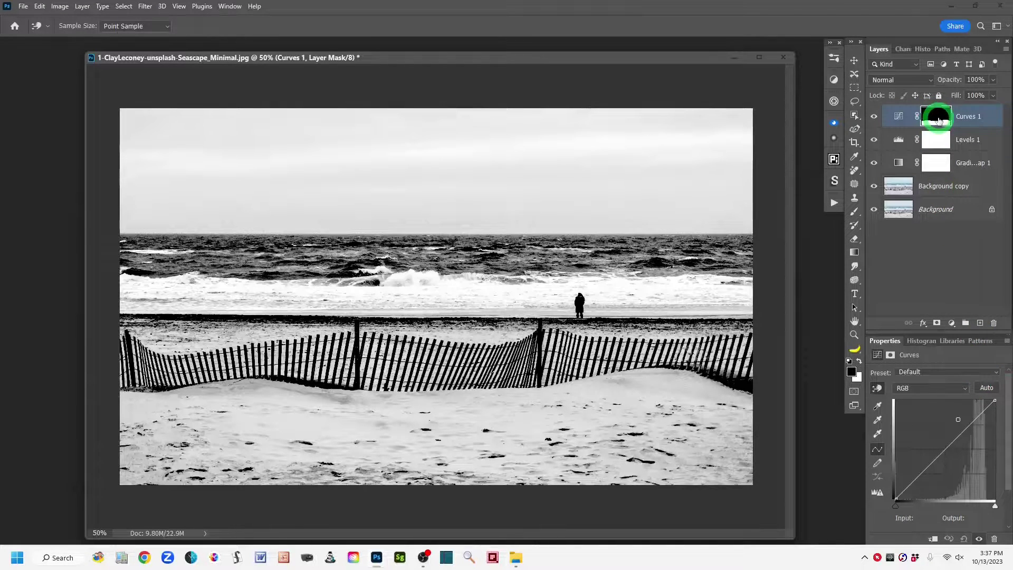
# - View the Curves layer's mask on its own in the document, and return to the normal image view
pyautogui.press('w')
pyautogui.keyDown('alt'); pyautogui.click(939, 117); pyautogui.keyUp('alt')
pyautogui.keyDown('alt'); pyautogui.click(939, 119); pyautogui.keyUp('alt')
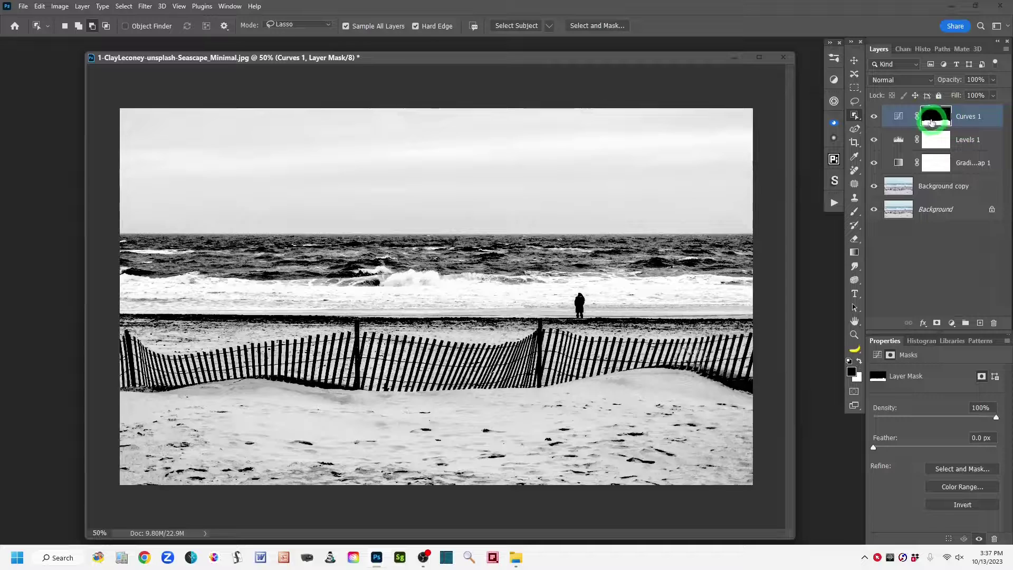
# - Feather the Curves layer's mask by about 8.3 px and select the layer's adjustment thumbnail
pyautogui.moveTo(932, 122); pyautogui.dragTo(915, 449)
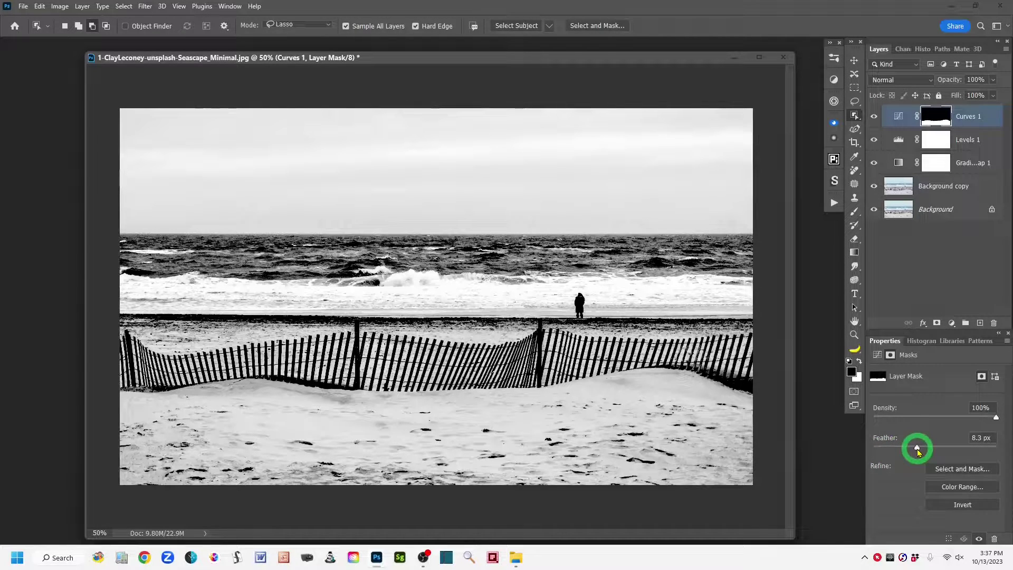
pyautogui.click(855, 103)
pyautogui.click(898, 117)
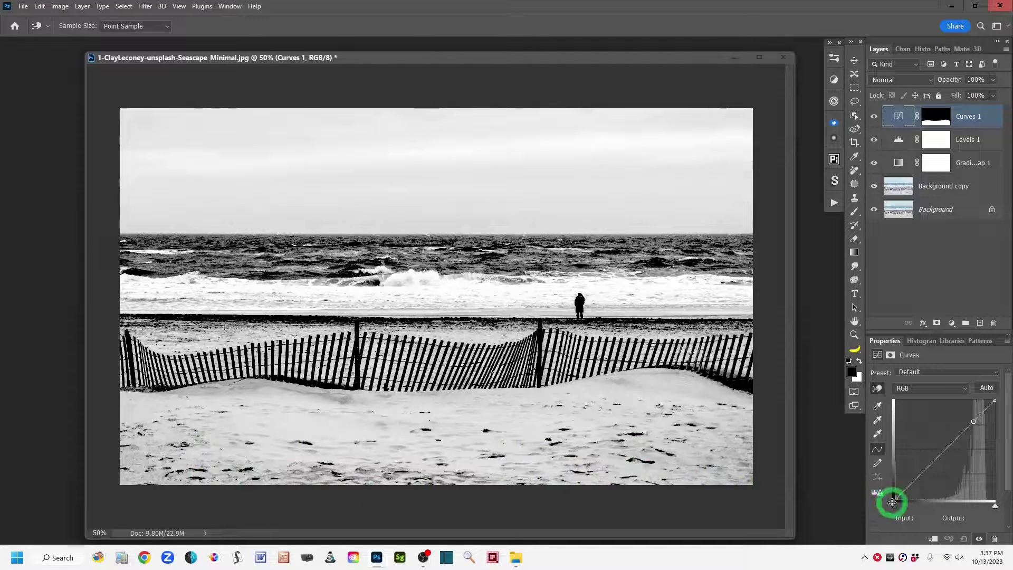
# - Brighten the foreground sand by raising the curve's black point to an output of 206 at input 0
pyautogui.moveTo(891, 501); pyautogui.dragTo(898, 496)
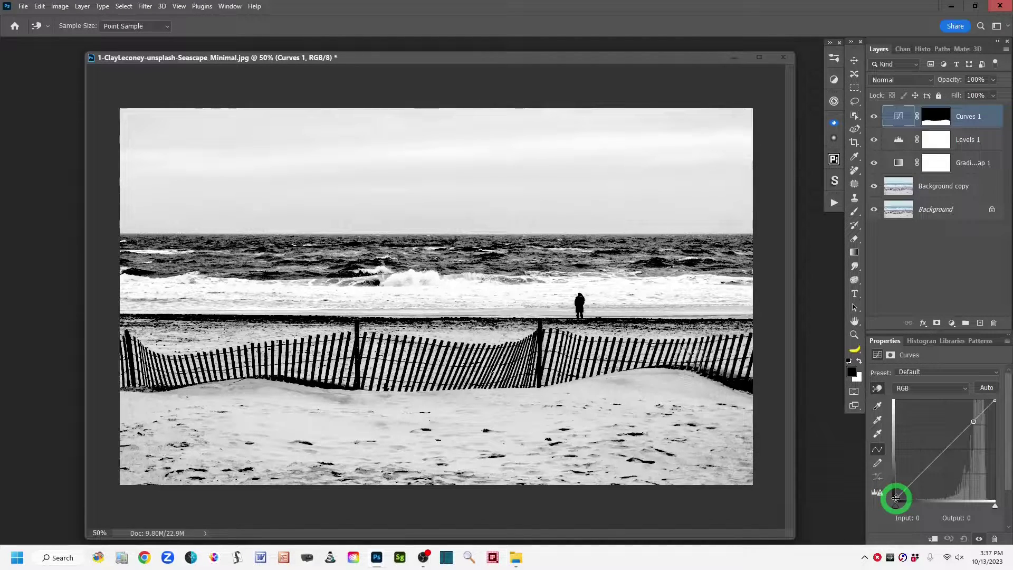
pyautogui.moveTo(895, 502)
pyautogui.mouseDown()
pyautogui.moveTo(891, 407)
pyautogui.moveTo(899, 506)
pyautogui.mouseUp()
pyautogui.moveTo(896, 496); pyautogui.dragTo(890, 430)
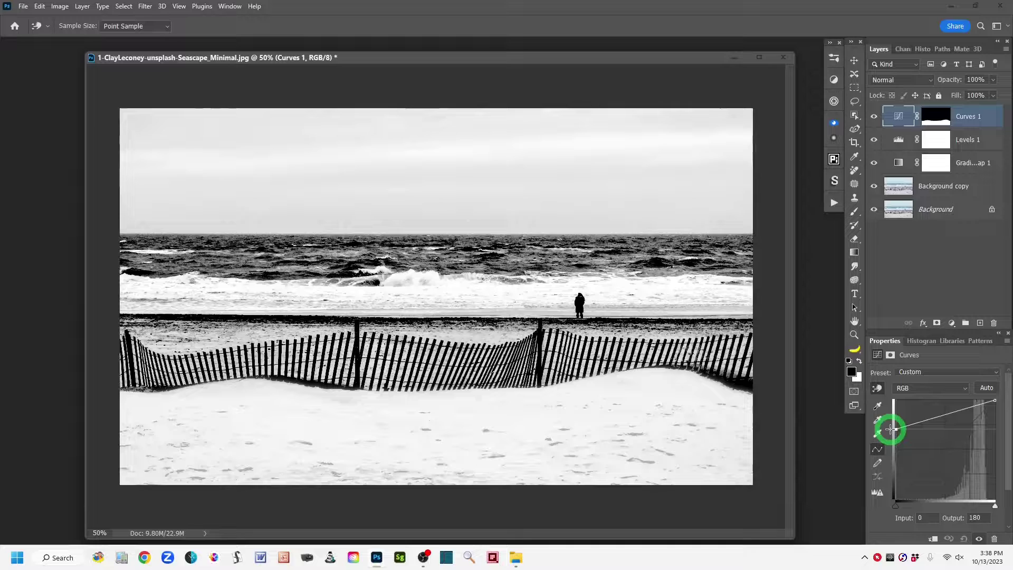
pyautogui.moveTo(891, 429); pyautogui.dragTo(889, 424)
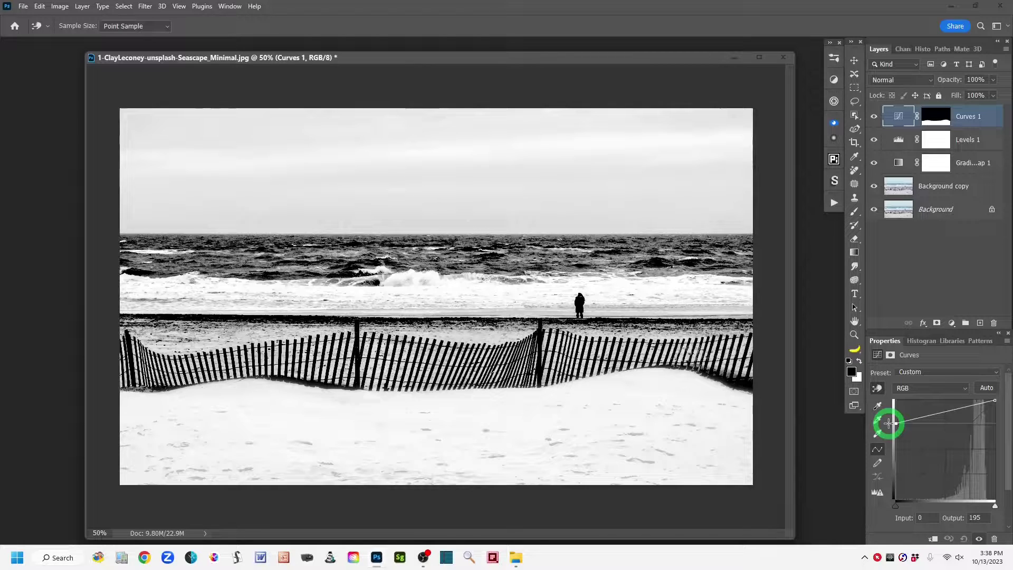
pyautogui.moveTo(889, 423); pyautogui.dragTo(889, 419)
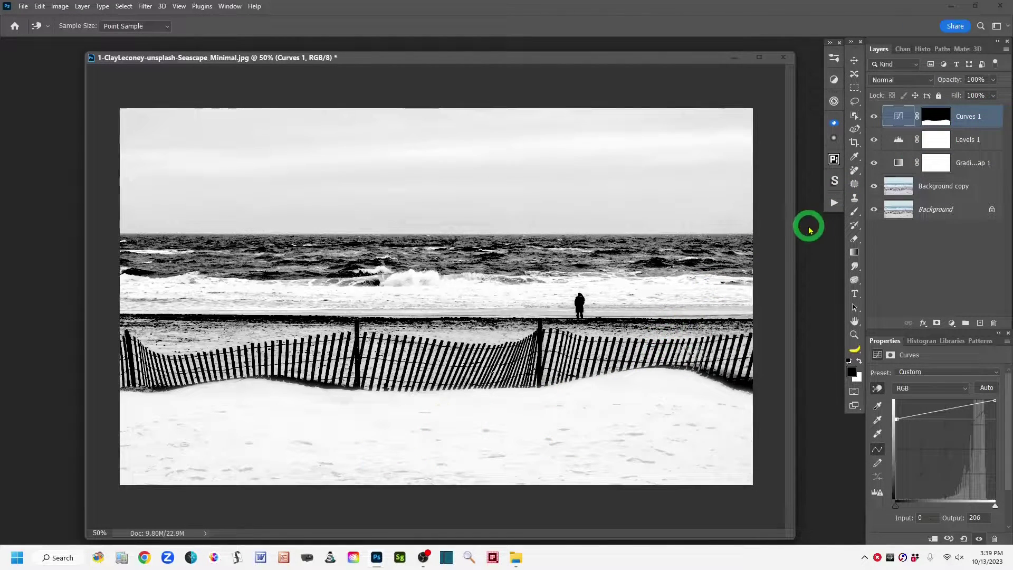
# - Add a new layer named stamp above the Curves layer and merge a copy of all visible layers into it
pyautogui.click(889, 115)
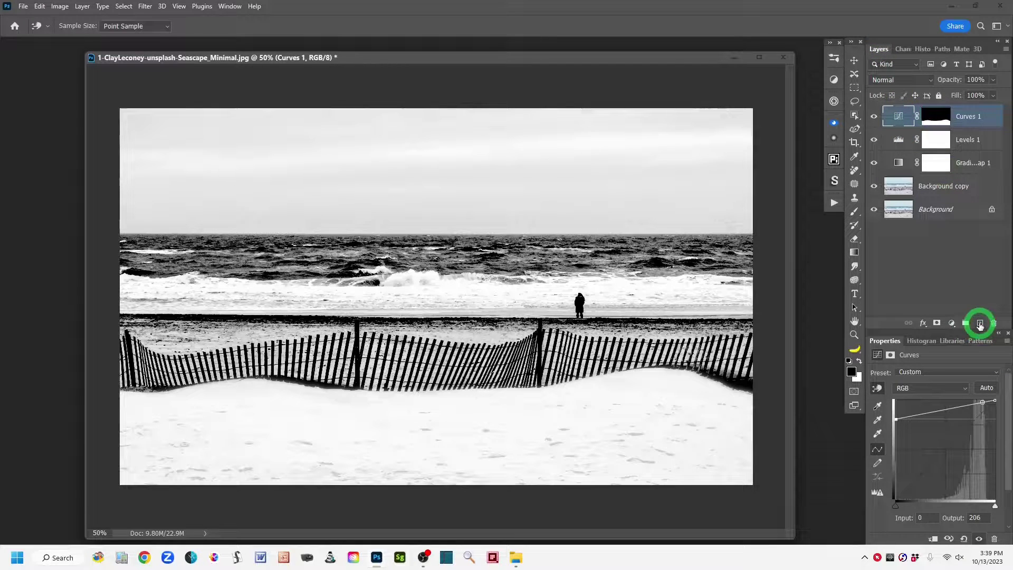
pyautogui.click(980, 324)
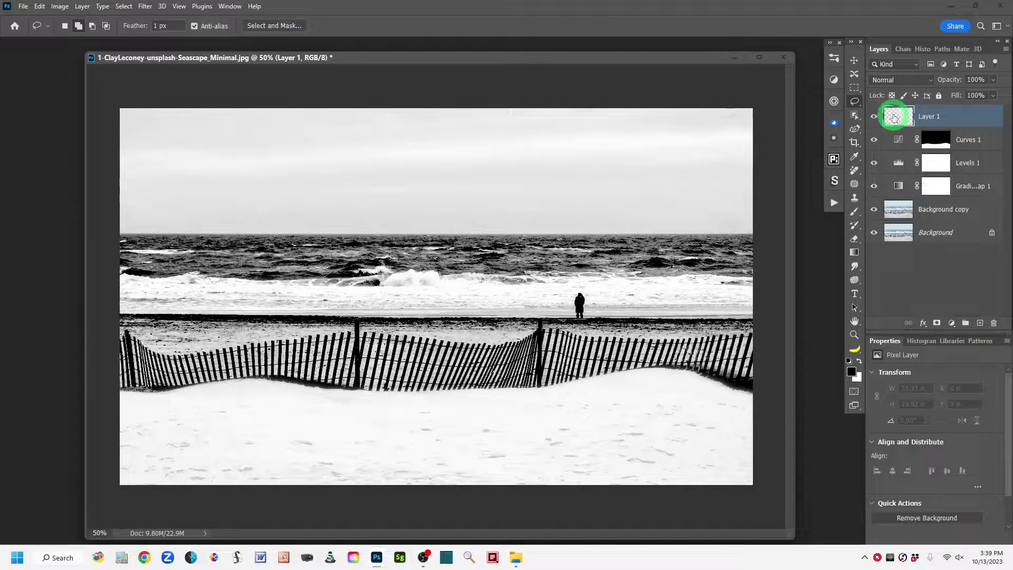
pyautogui.doubleClick(927, 116)
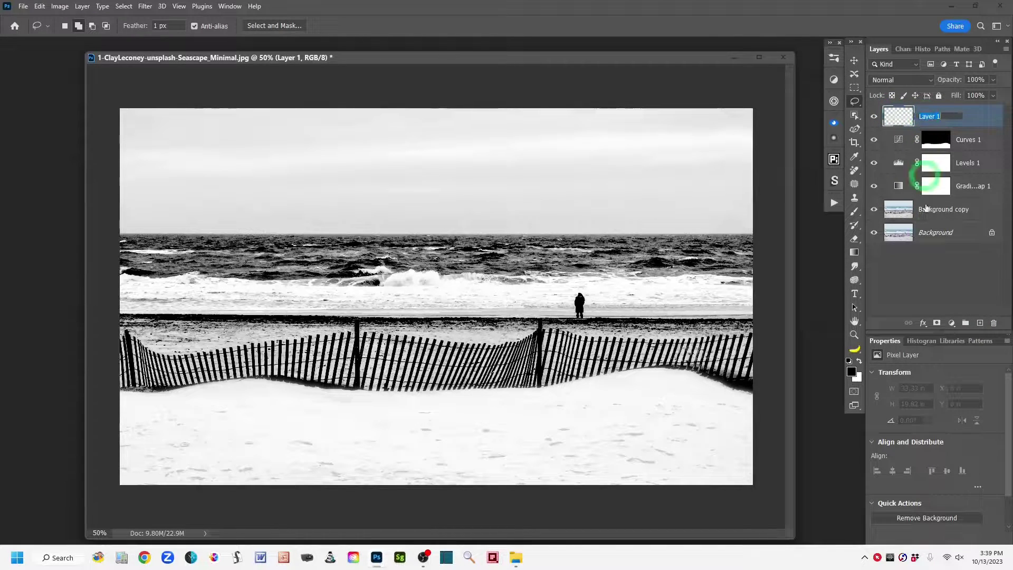
pyautogui.write('sta')
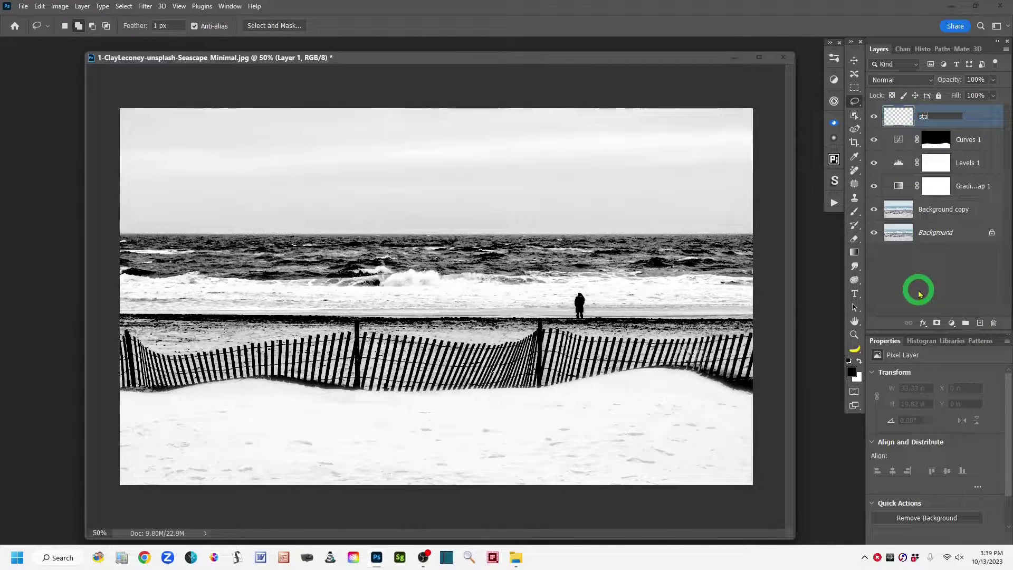
pyautogui.write('mp')
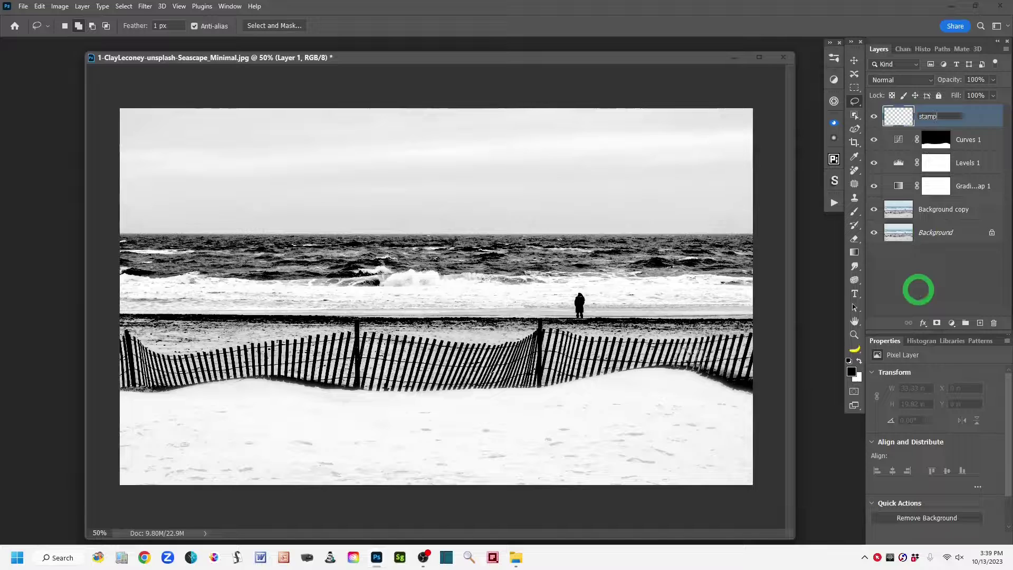
pyautogui.click(966, 125)
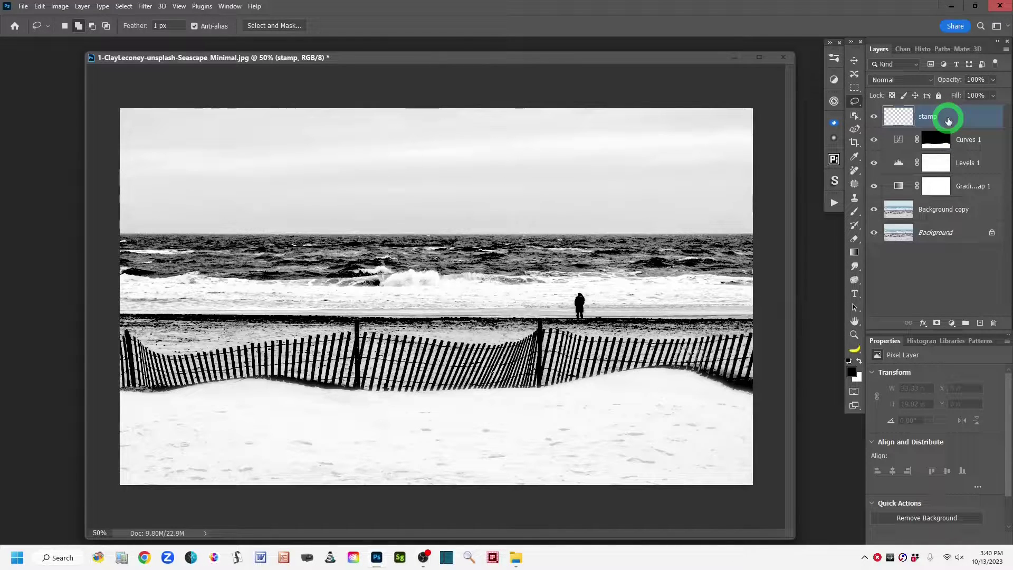
pyautogui.hotkey('ctrl', 'shift', 'alt', 'e')
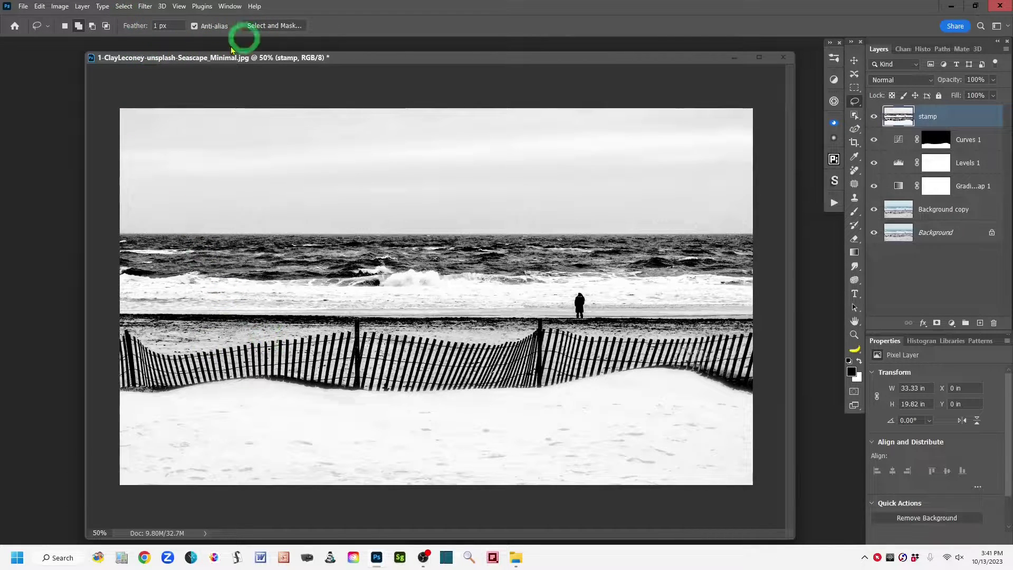
# - Start a Color Range selection on the stamp layer and sample the bright sand just behind the middle of the fence
pyautogui.click(123, 6)
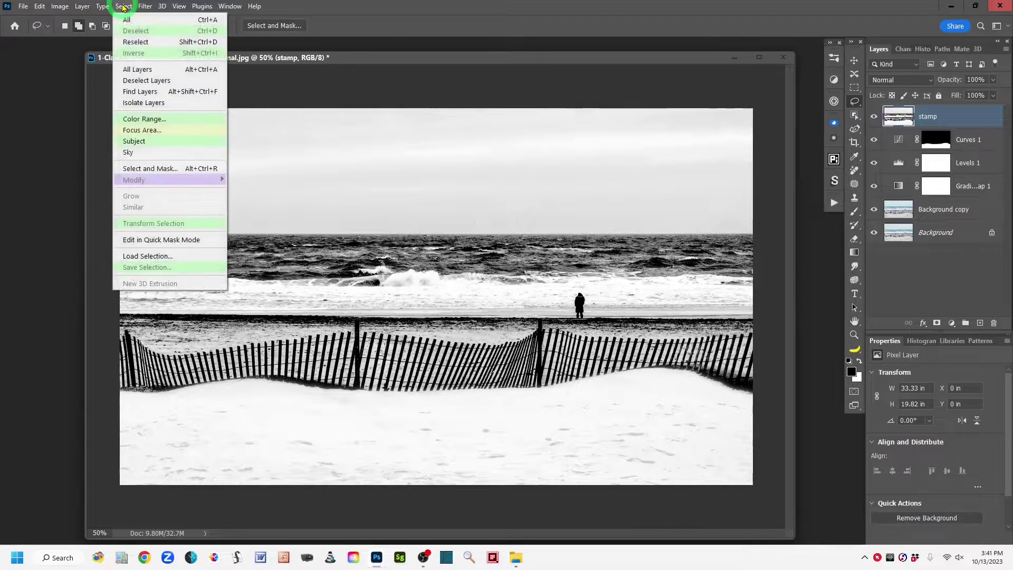
pyautogui.click(197, 120)
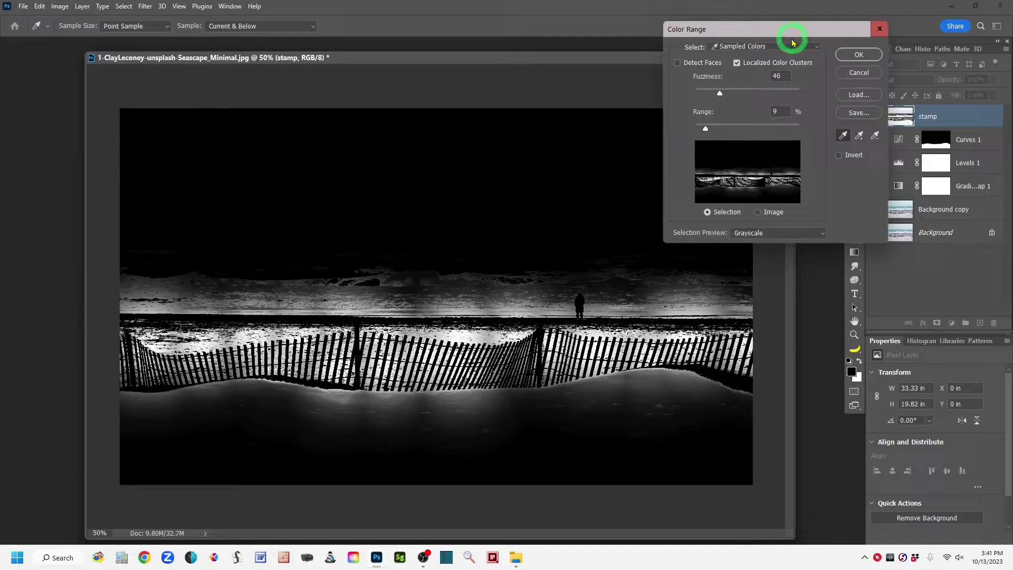
pyautogui.moveTo(797, 36); pyautogui.dragTo(729, 27)
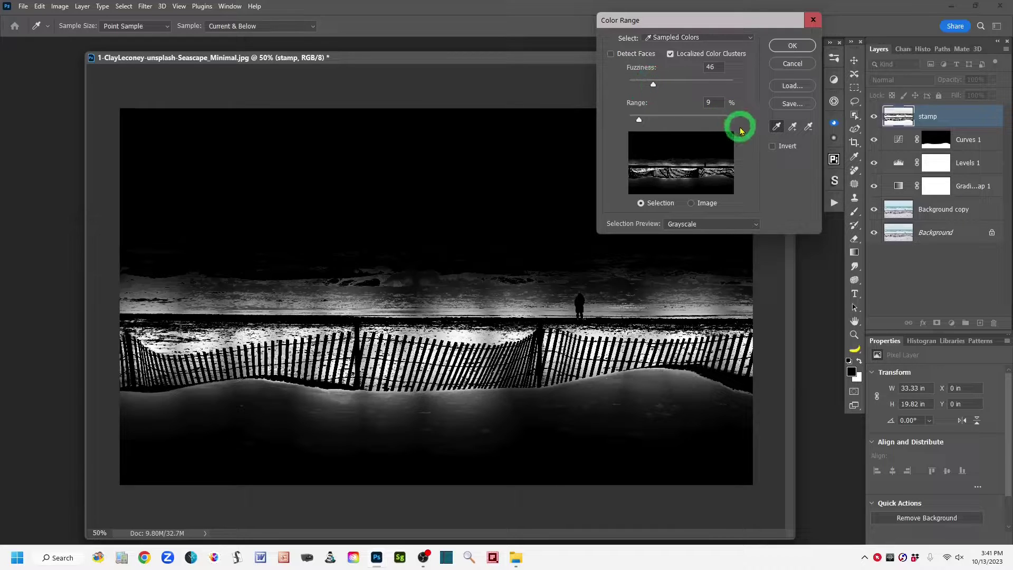
pyautogui.click(777, 129)
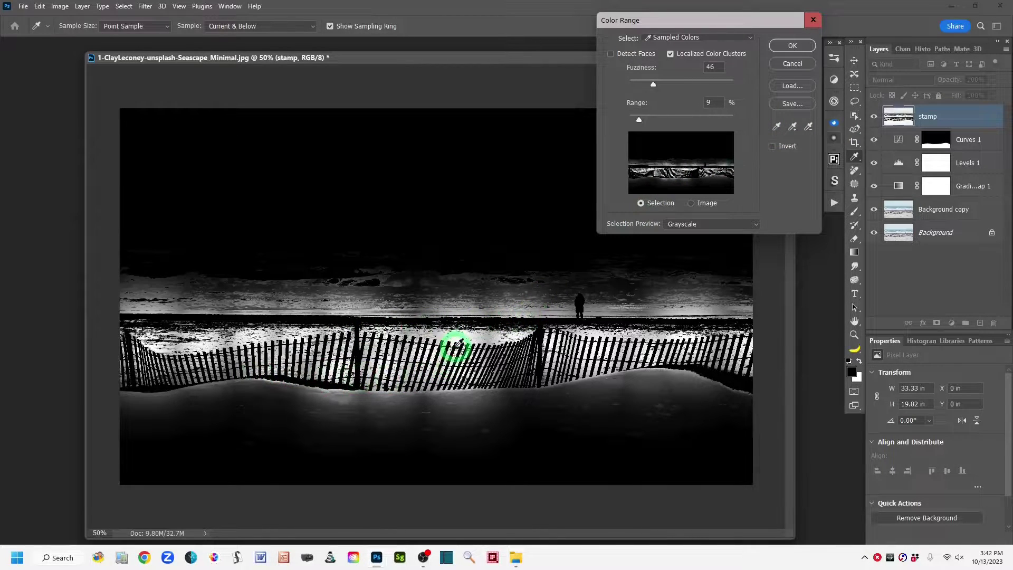
pyautogui.click(488, 334)
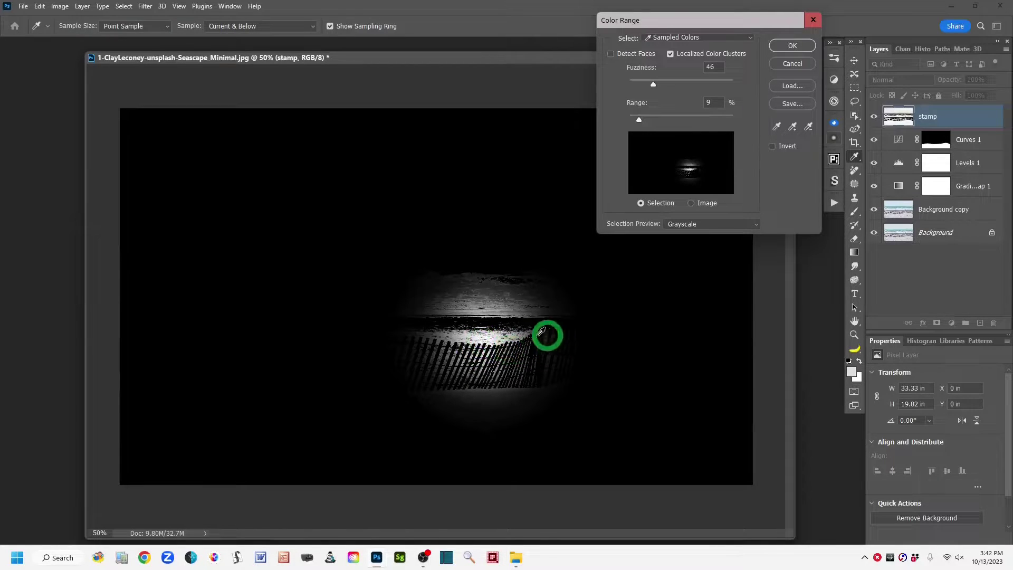
# - Add samples of the sand behind and between the slats along the whole width of the fence to the Color Range selection
pyautogui.click(791, 128)
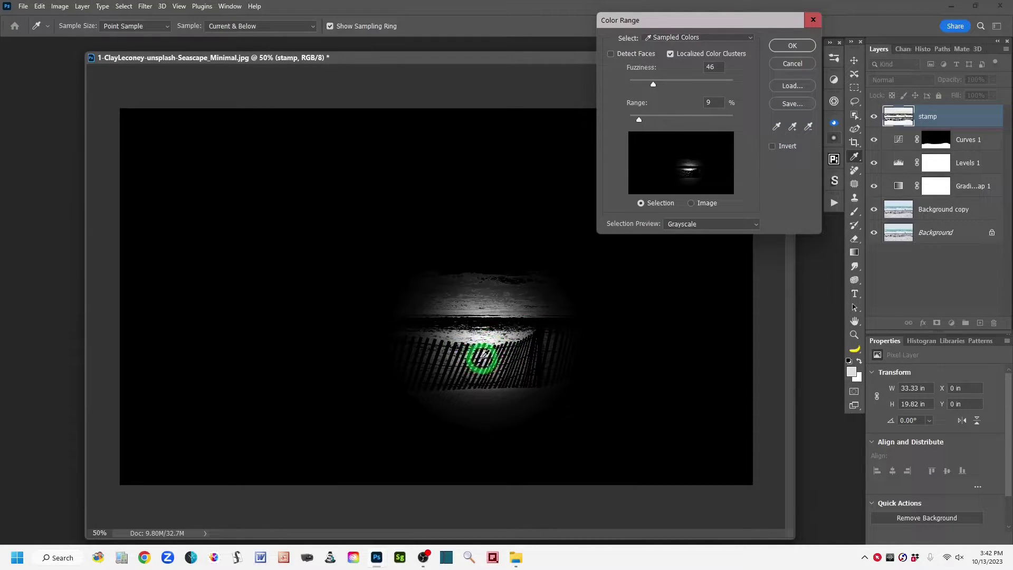
pyautogui.click(778, 127)
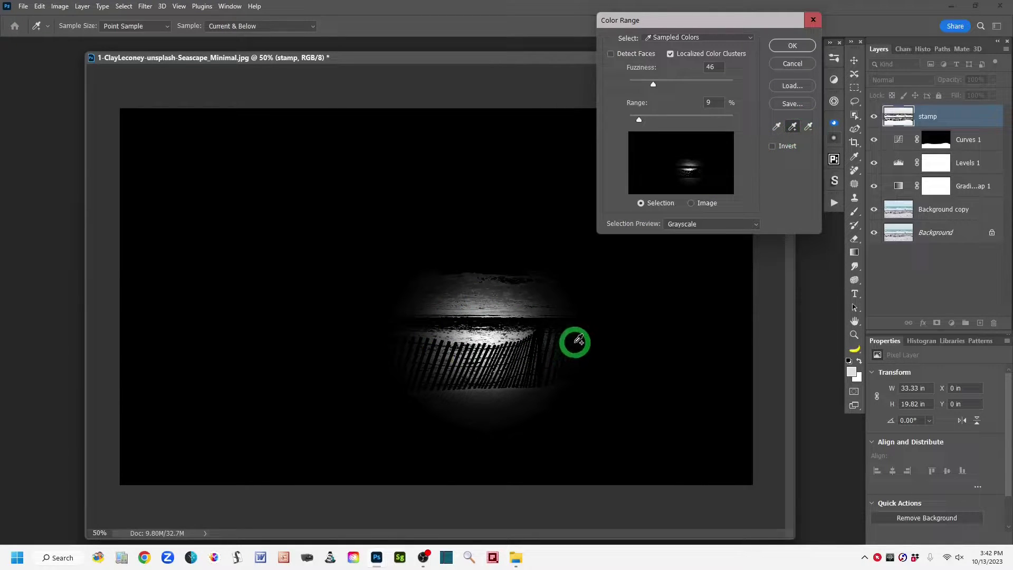
pyautogui.moveTo(568, 338)
pyautogui.mouseDown()
pyautogui.moveTo(608, 348)
pyautogui.moveTo(598, 338)
pyautogui.moveTo(712, 336)
pyautogui.moveTo(717, 348)
pyautogui.moveTo(704, 349)
pyautogui.moveTo(759, 351)
pyautogui.moveTo(699, 353)
pyautogui.moveTo(685, 338)
pyautogui.mouseUp()
pyautogui.click(680, 336)
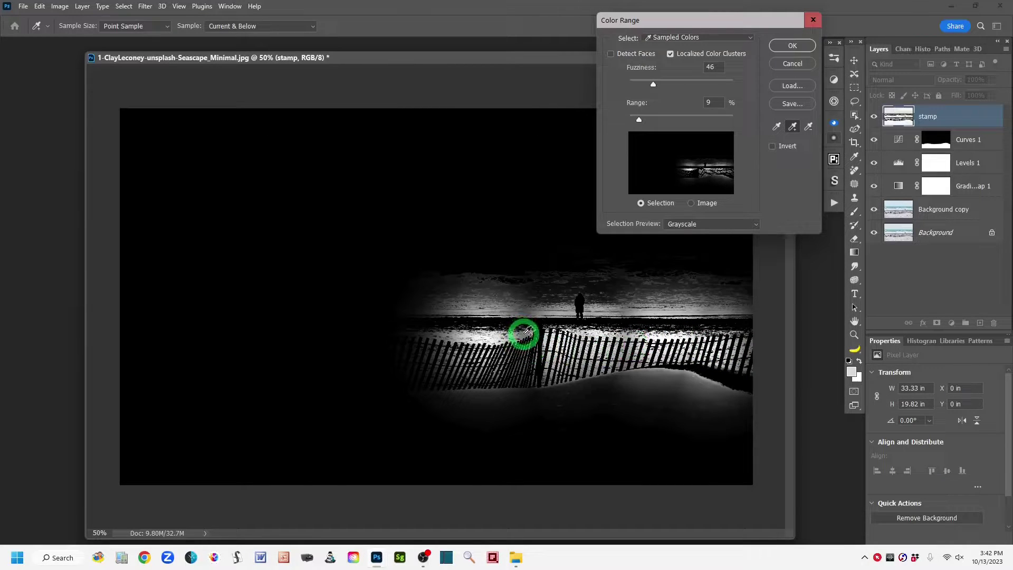
pyautogui.click(448, 339)
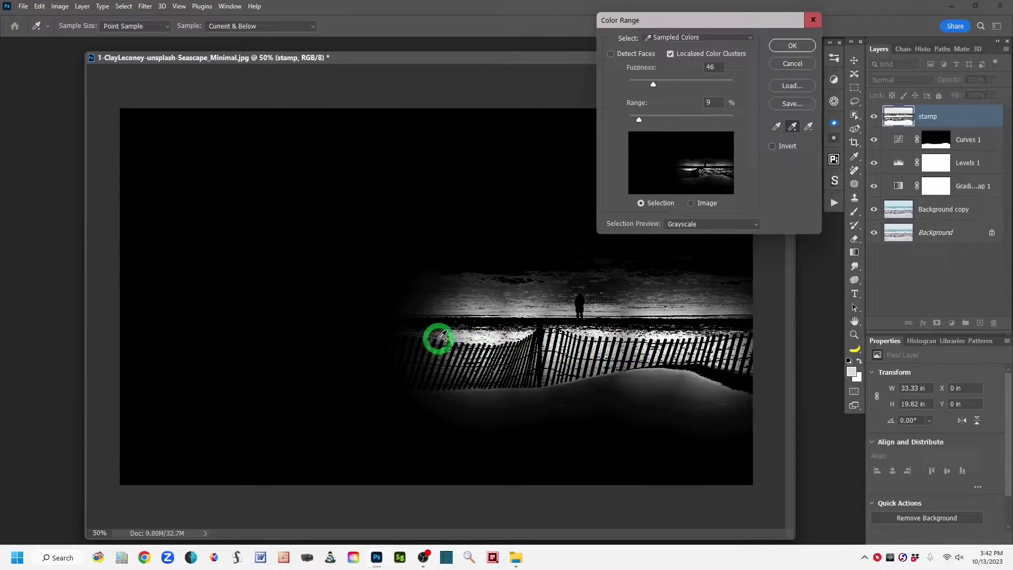
pyautogui.click(402, 340)
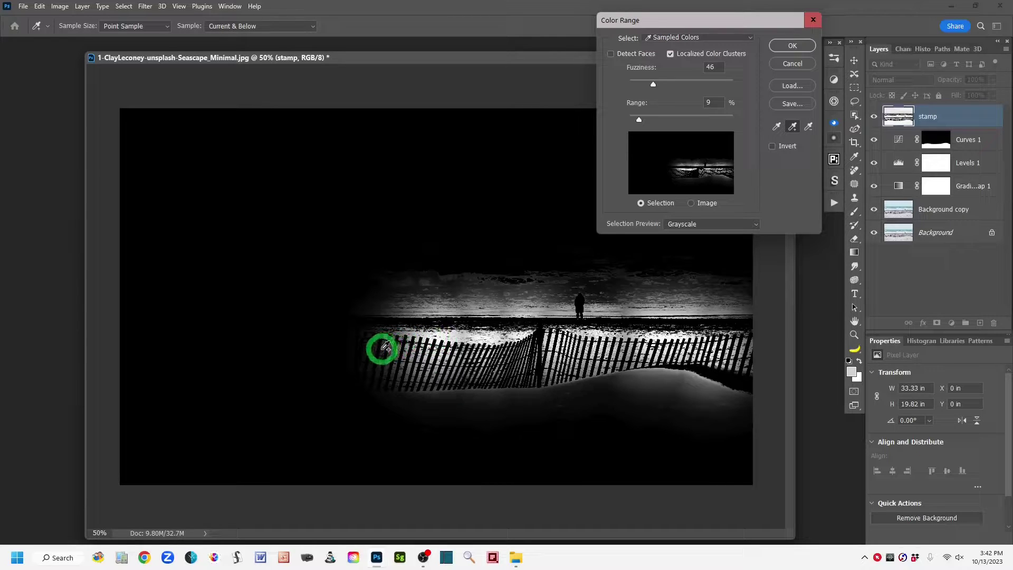
pyautogui.click(385, 350)
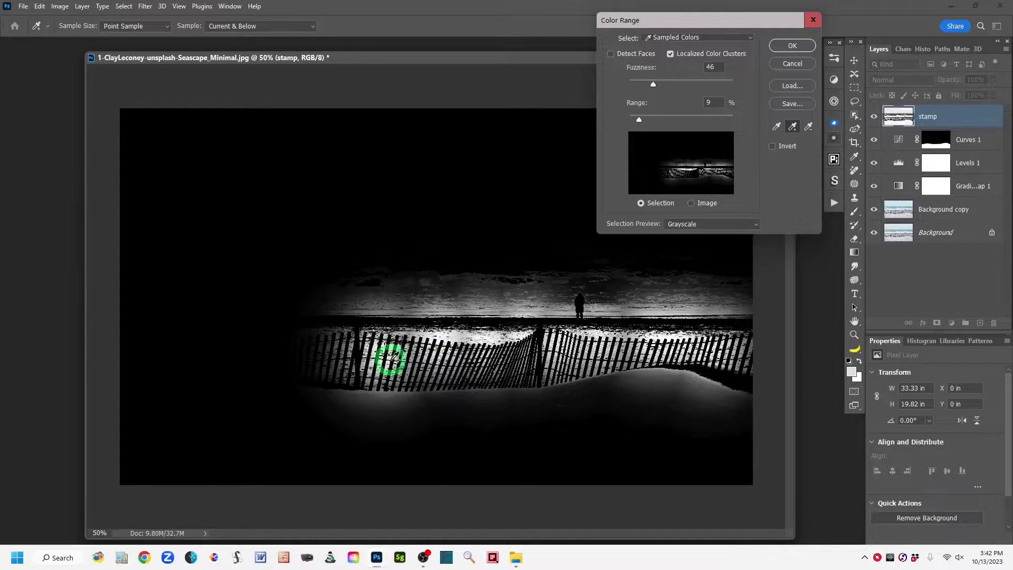
pyautogui.click(436, 350)
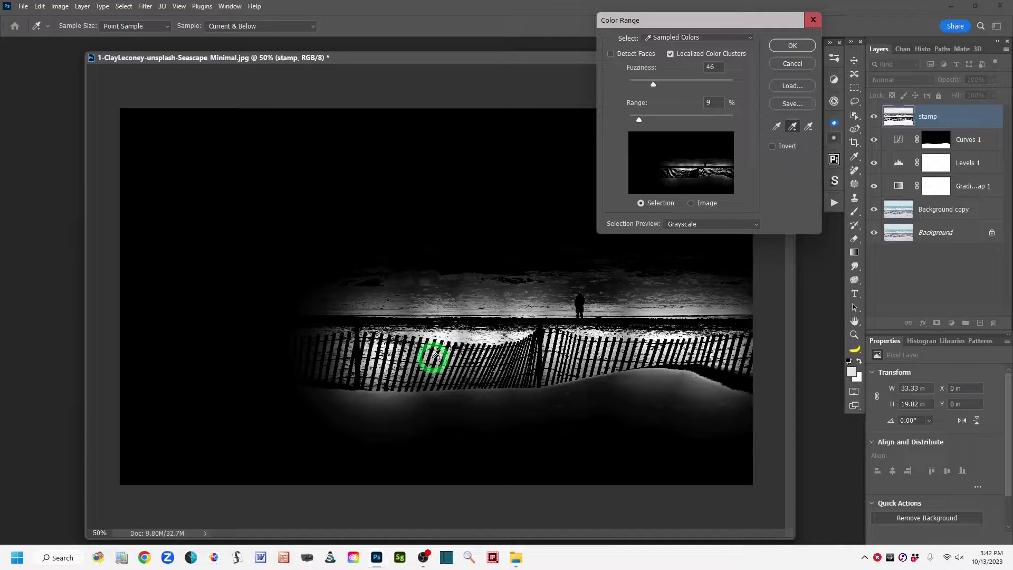
pyautogui.moveTo(435, 354)
pyautogui.mouseDown()
pyautogui.moveTo(337, 355)
pyautogui.moveTo(337, 345)
pyautogui.moveTo(299, 355)
pyautogui.moveTo(290, 334)
pyautogui.moveTo(266, 364)
pyautogui.moveTo(271, 338)
pyautogui.moveTo(260, 335)
pyautogui.moveTo(293, 353)
pyautogui.moveTo(301, 333)
pyautogui.moveTo(261, 357)
pyautogui.moveTo(255, 345)
pyautogui.moveTo(229, 343)
pyautogui.moveTo(245, 338)
pyautogui.moveTo(179, 347)
pyautogui.moveTo(142, 337)
pyautogui.moveTo(167, 350)
pyautogui.moveTo(145, 351)
pyautogui.moveTo(168, 354)
pyautogui.moveTo(328, 331)
pyautogui.mouseUp()
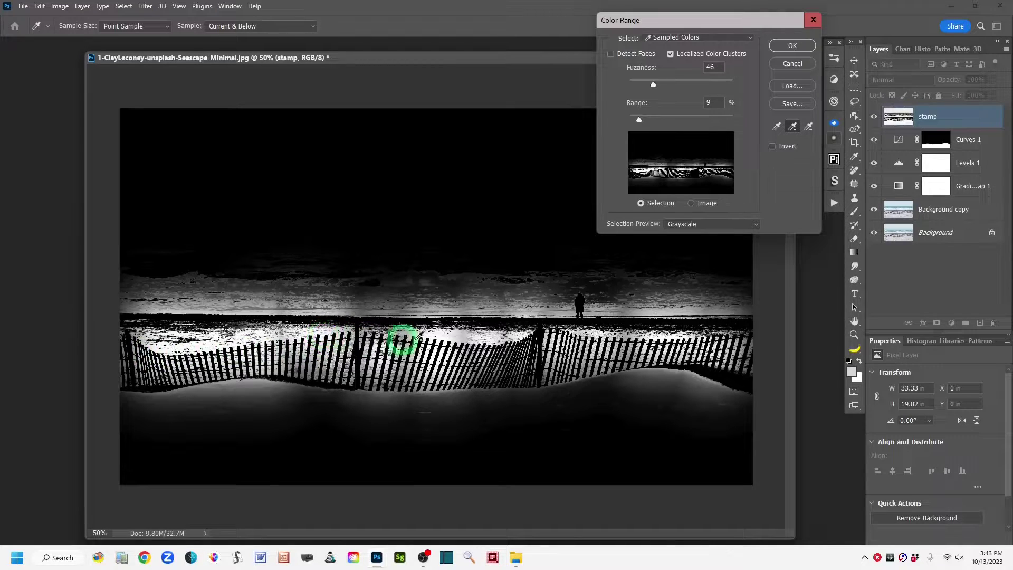
pyautogui.moveTo(466, 336)
pyautogui.mouseDown()
pyautogui.moveTo(430, 344)
pyautogui.moveTo(591, 328)
pyautogui.mouseUp()
pyautogui.moveTo(699, 334); pyautogui.dragTo(653, 341)
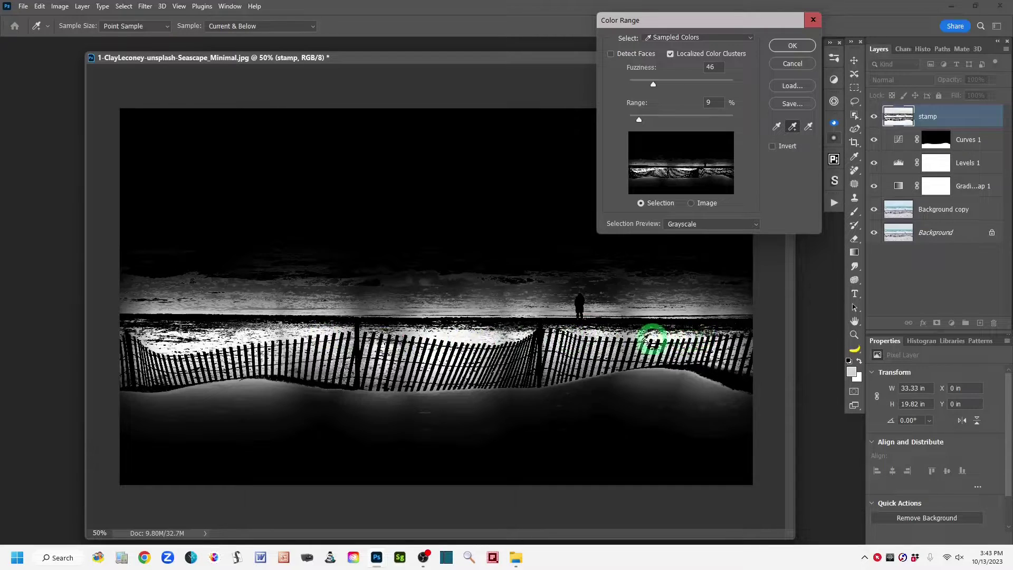
pyautogui.moveTo(193, 334)
pyautogui.mouseDown()
pyautogui.moveTo(125, 369)
pyautogui.moveTo(460, 340)
pyautogui.moveTo(314, 374)
pyautogui.moveTo(228, 366)
pyautogui.moveTo(193, 375)
pyautogui.moveTo(430, 373)
pyautogui.moveTo(396, 373)
pyautogui.moveTo(452, 335)
pyautogui.moveTo(649, 113)
pyautogui.moveTo(653, 80)
pyautogui.mouseUp()
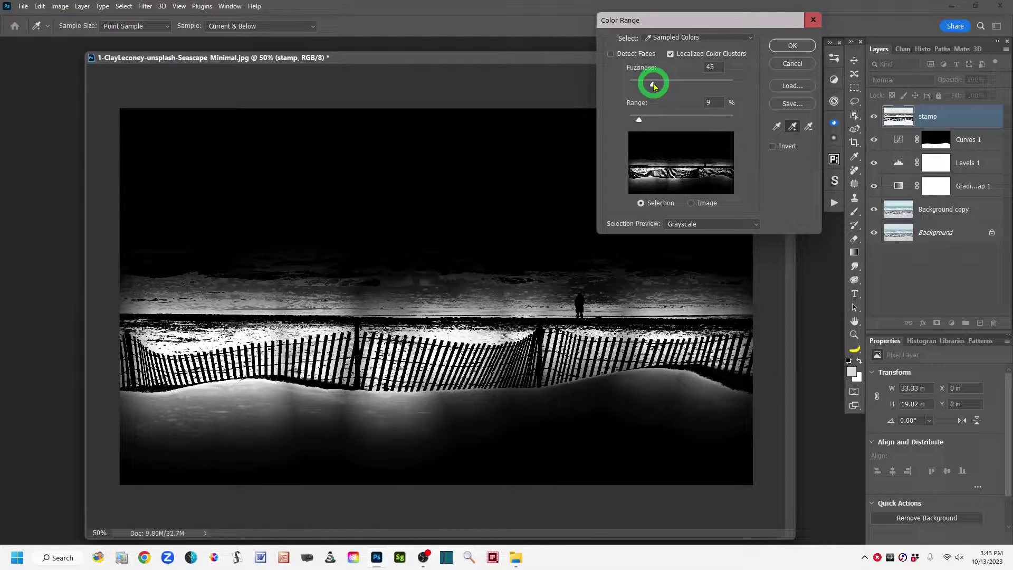
# - Set the Color Range fuzziness to 46 and create the selection
pyautogui.moveTo(666, 85); pyautogui.dragTo(659, 88)
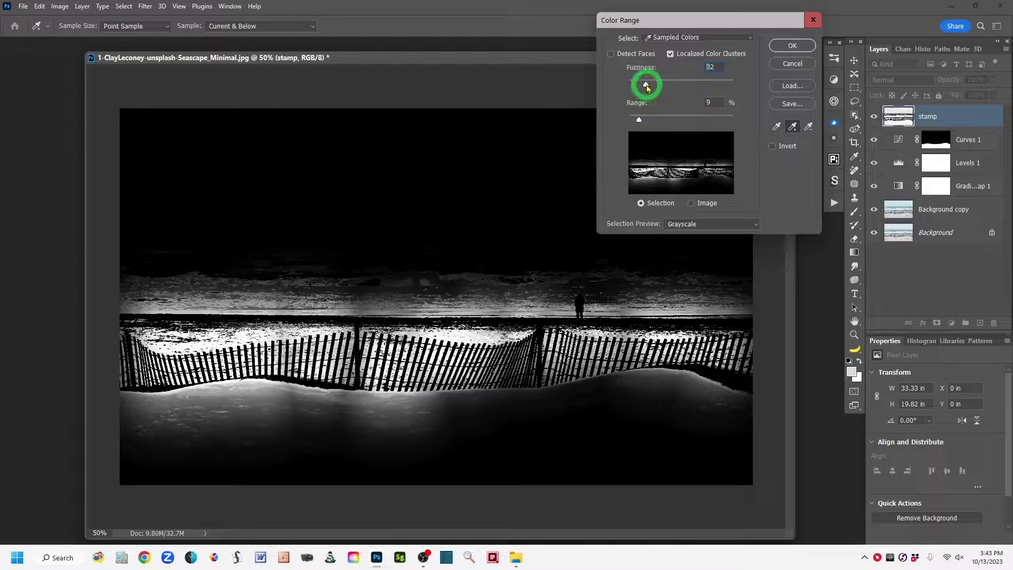
pyautogui.moveTo(648, 87); pyautogui.dragTo(654, 90)
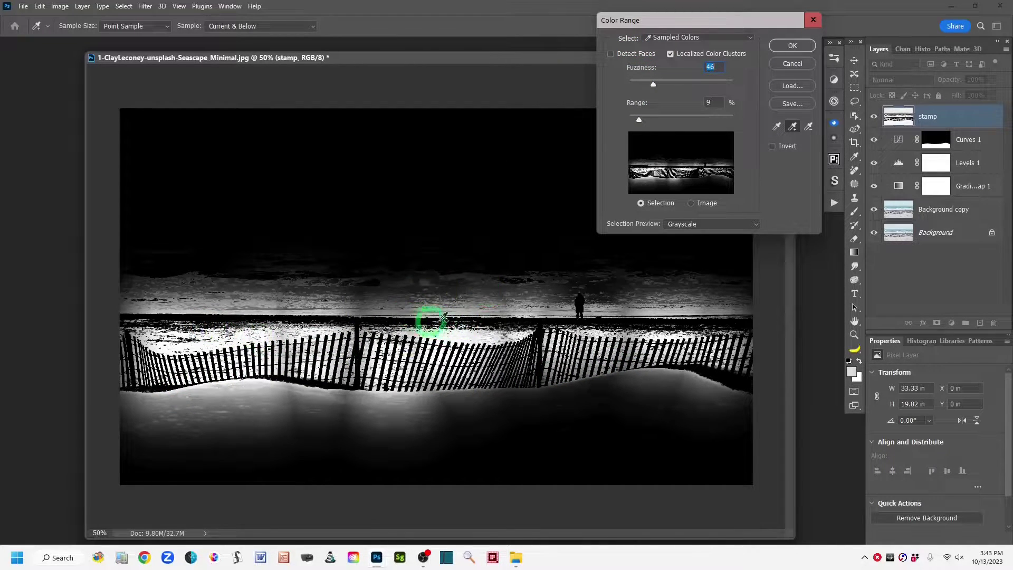
pyautogui.click(792, 46)
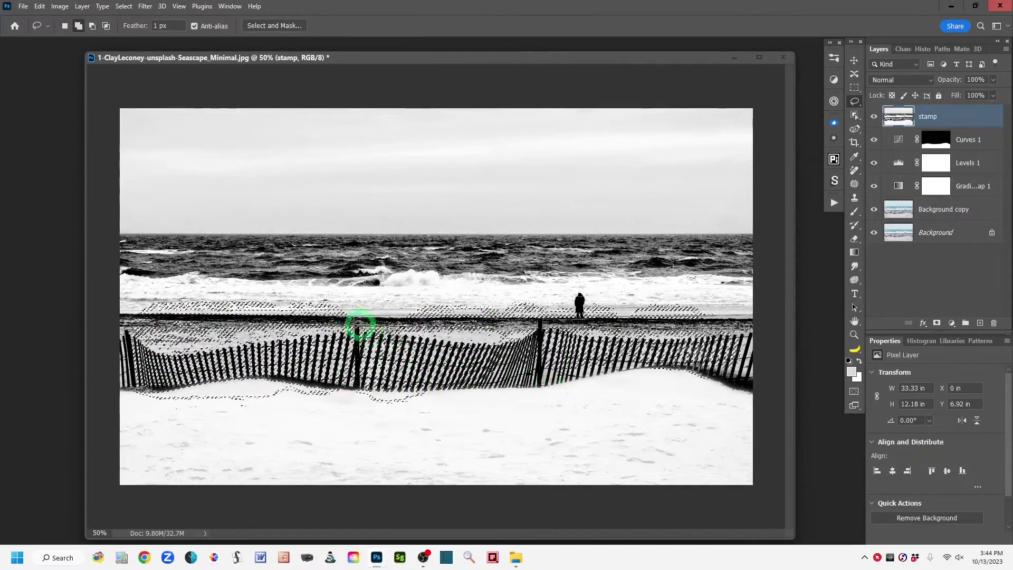
# - Add a Curves adjustment layer masked by the selection above the stamp layer and display its mask on its own
pyautogui.click(953, 324)
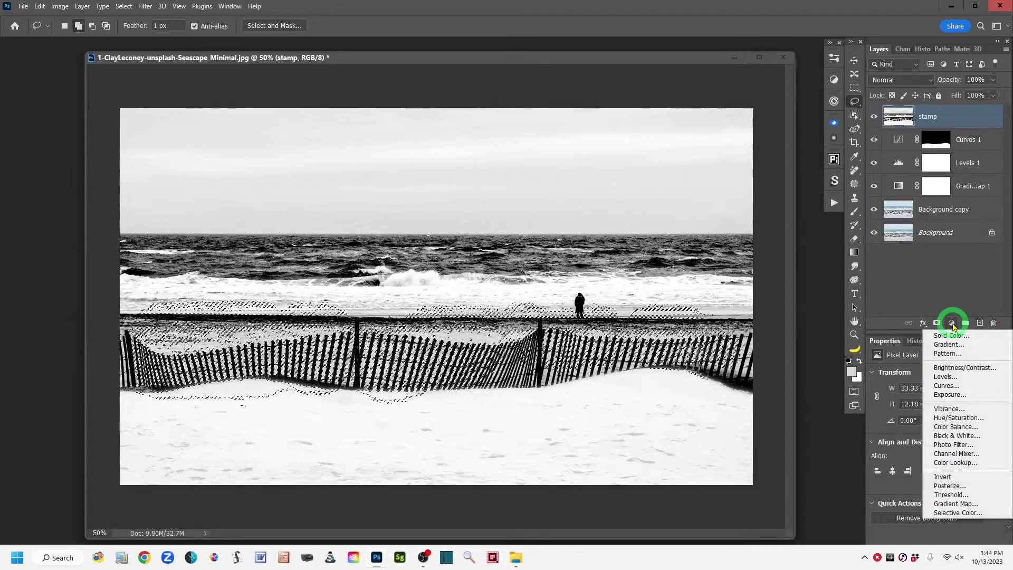
pyautogui.click(947, 385)
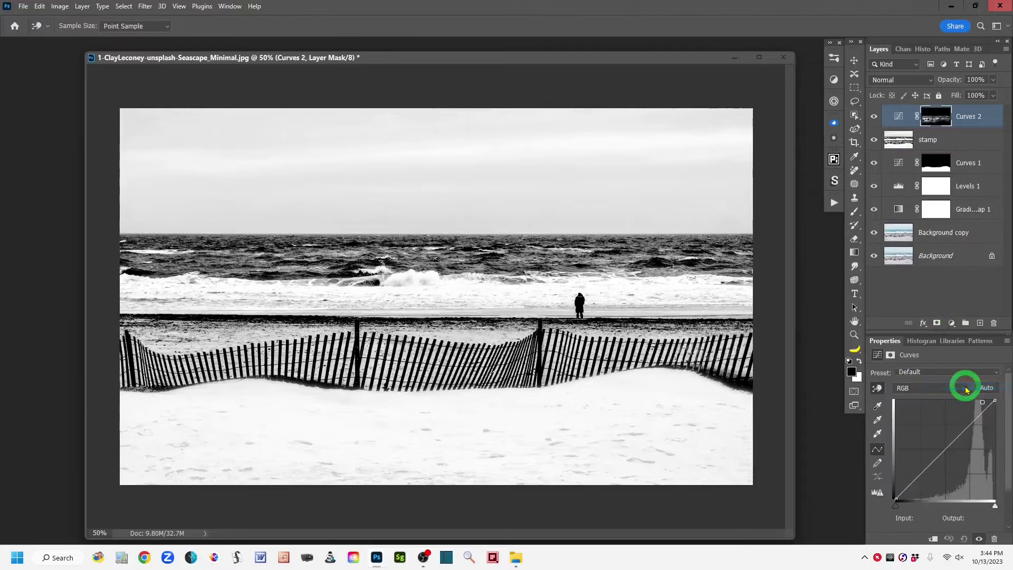
pyautogui.keyDown('alt'); pyautogui.click(943, 116); pyautogui.keyUp('alt')
pyautogui.keyDown('alt'); pyautogui.click(928, 116); pyautogui.keyUp('alt')
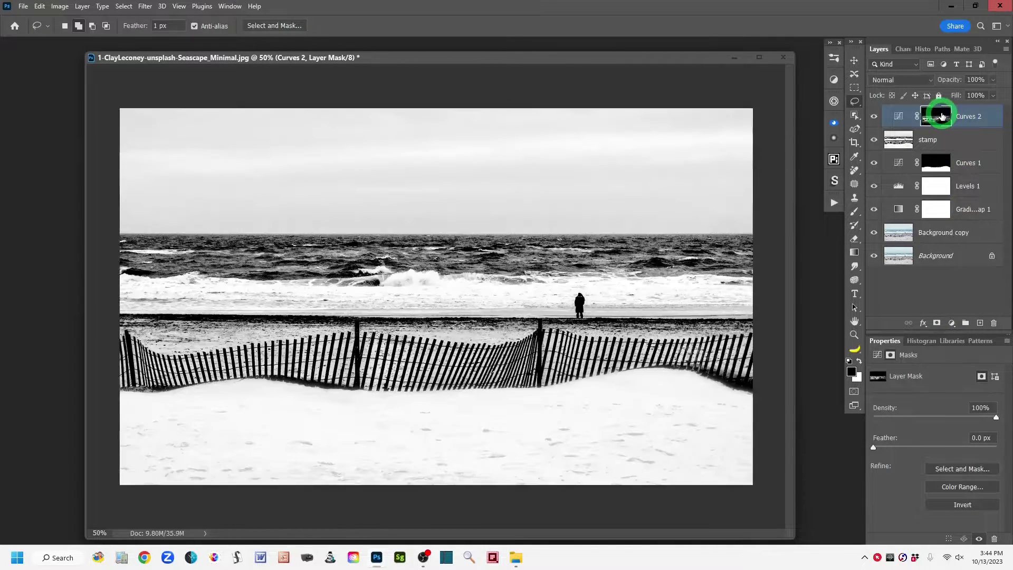
pyautogui.keyDown('alt'); pyautogui.click(928, 116); pyautogui.keyUp('alt')
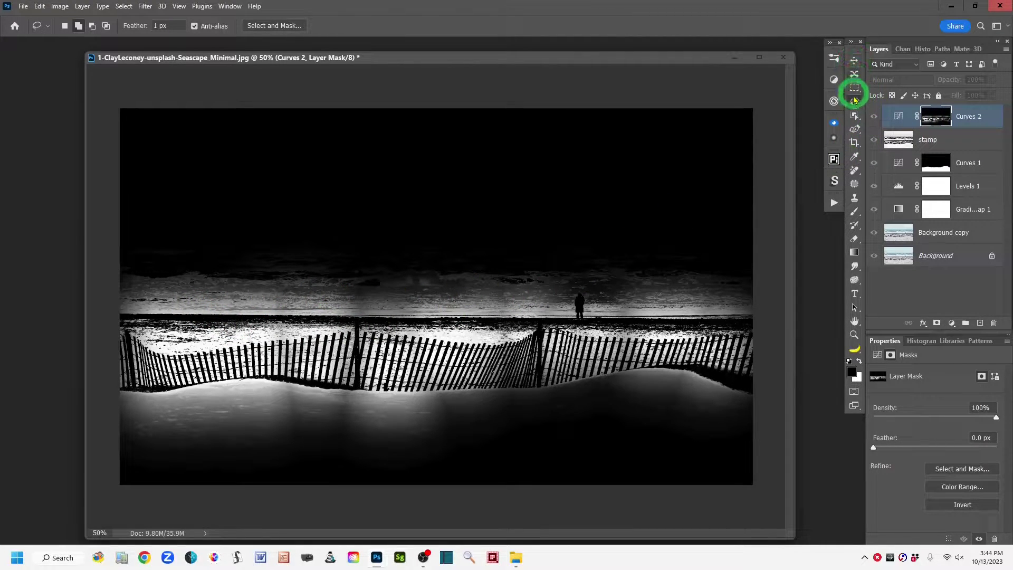
# - Paint black with a 150-size brush over the surf and beach above the fence in the Curves 2 mask
pyautogui.click(854, 213)
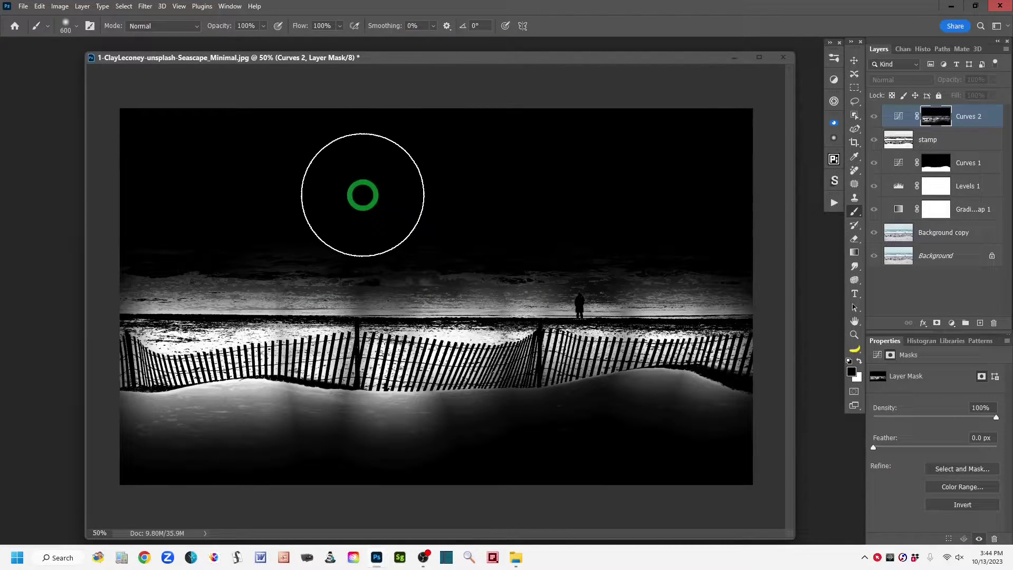
pyautogui.press('[')
pyautogui.press('[')
pyautogui.press('[')
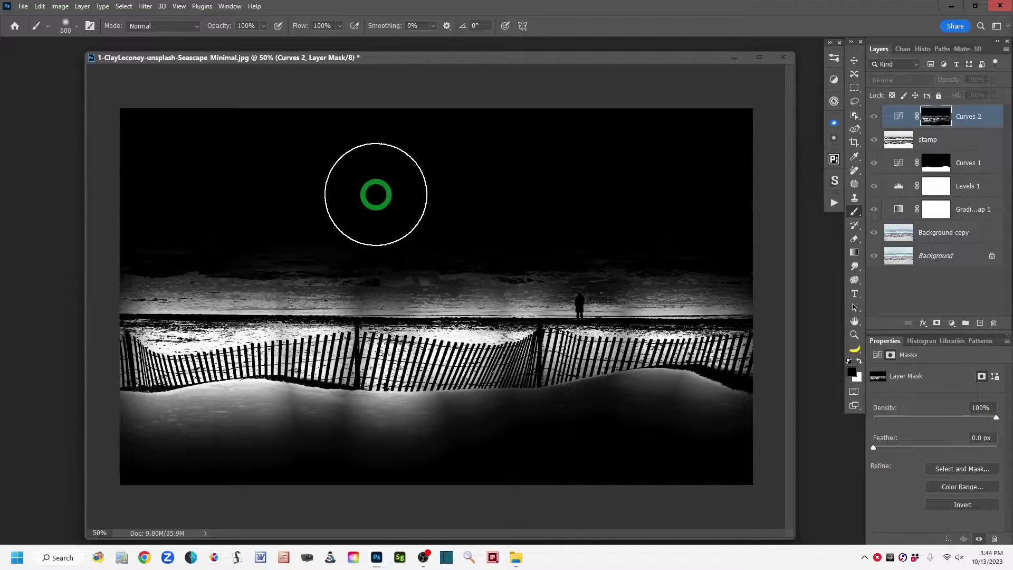
pyautogui.press('[')
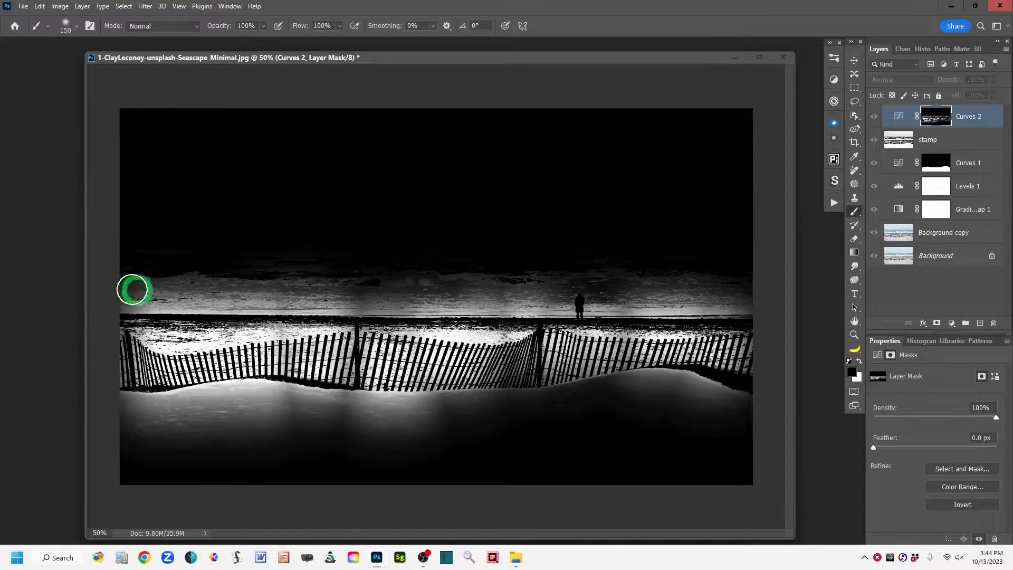
pyautogui.press('[')
pyautogui.moveTo(171, 281)
pyautogui.mouseDown()
pyautogui.moveTo(237, 274)
pyautogui.moveTo(121, 283)
pyautogui.moveTo(206, 293)
pyautogui.moveTo(121, 294)
pyautogui.moveTo(193, 302)
pyautogui.moveTo(117, 298)
pyautogui.moveTo(288, 289)
pyautogui.moveTo(197, 300)
pyautogui.moveTo(327, 298)
pyautogui.moveTo(381, 289)
pyautogui.moveTo(274, 286)
pyautogui.moveTo(387, 267)
pyautogui.moveTo(182, 278)
pyautogui.moveTo(121, 302)
pyautogui.moveTo(170, 311)
pyautogui.moveTo(422, 301)
pyautogui.moveTo(356, 298)
pyautogui.moveTo(408, 307)
pyautogui.moveTo(426, 304)
pyautogui.moveTo(404, 296)
pyautogui.moveTo(489, 284)
pyautogui.moveTo(422, 277)
pyautogui.moveTo(552, 271)
pyautogui.moveTo(411, 270)
pyautogui.moveTo(442, 294)
pyautogui.moveTo(407, 306)
pyautogui.moveTo(592, 306)
pyautogui.moveTo(669, 300)
pyautogui.moveTo(575, 302)
pyautogui.moveTo(675, 285)
pyautogui.moveTo(544, 264)
pyautogui.moveTo(717, 263)
pyautogui.moveTo(641, 270)
pyautogui.moveTo(597, 287)
pyautogui.moveTo(641, 306)
pyautogui.moveTo(729, 301)
pyautogui.moveTo(601, 306)
pyautogui.moveTo(743, 293)
pyautogui.moveTo(567, 283)
pyautogui.moveTo(638, 290)
pyautogui.moveTo(641, 310)
pyautogui.moveTo(726, 310)
pyautogui.mouseUp()
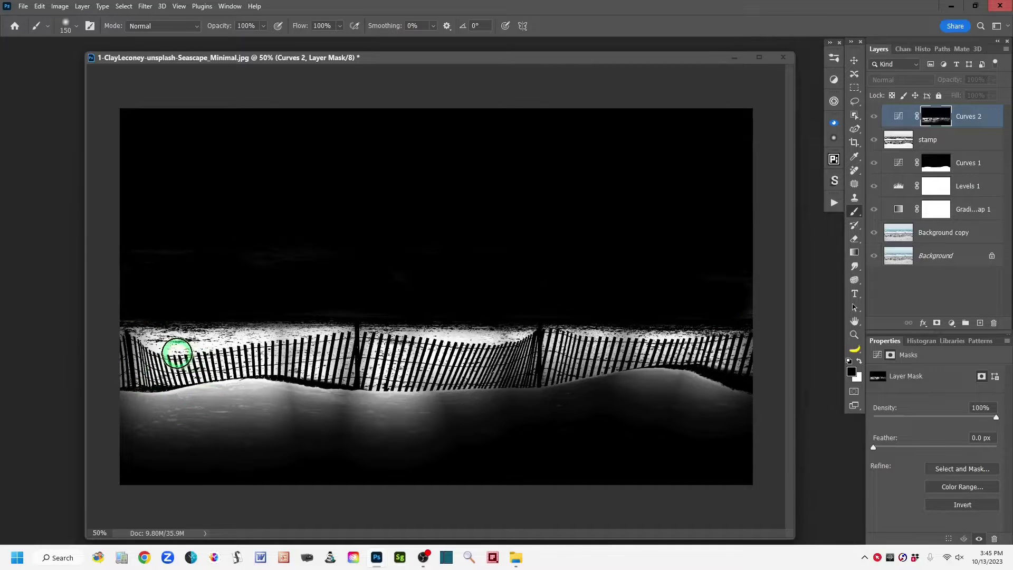
# - Paint the foreground sand below the fence black in the Curves 2 mask and return to the normal image view
pyautogui.click(135, 412)
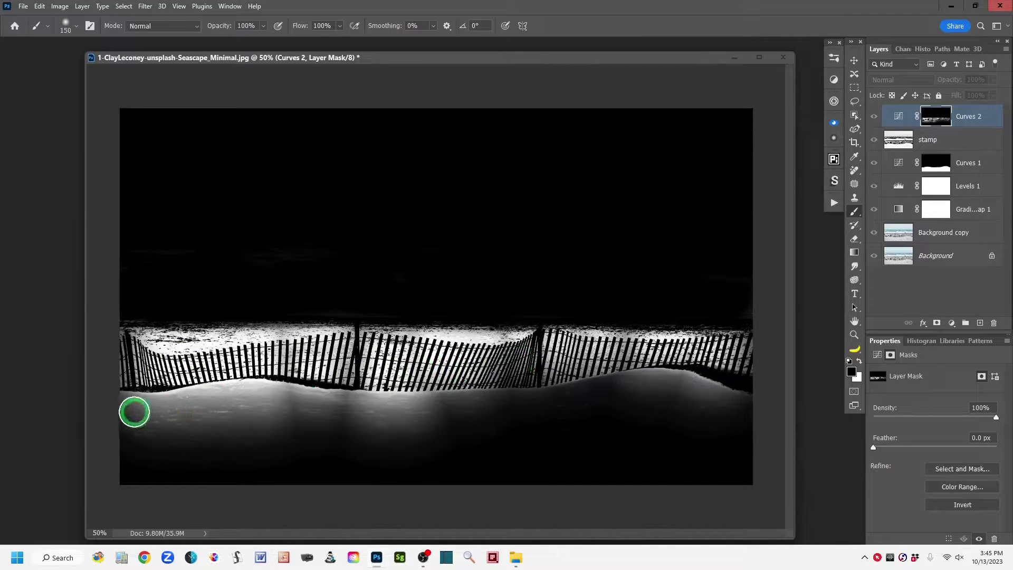
pyautogui.moveTo(138, 408)
pyautogui.mouseDown()
pyautogui.moveTo(212, 403)
pyautogui.moveTo(129, 403)
pyautogui.moveTo(190, 410)
pyautogui.moveTo(161, 422)
pyautogui.moveTo(220, 394)
pyautogui.moveTo(254, 398)
pyautogui.moveTo(184, 409)
pyautogui.moveTo(262, 433)
pyautogui.moveTo(218, 421)
pyautogui.moveTo(258, 403)
pyautogui.moveTo(247, 391)
pyautogui.moveTo(279, 397)
pyautogui.moveTo(238, 389)
pyautogui.moveTo(287, 403)
pyautogui.moveTo(117, 405)
pyautogui.moveTo(300, 403)
pyautogui.moveTo(264, 395)
pyautogui.moveTo(401, 412)
pyautogui.moveTo(285, 399)
pyautogui.moveTo(387, 417)
pyautogui.moveTo(309, 397)
pyautogui.moveTo(365, 410)
pyautogui.moveTo(328, 412)
pyautogui.moveTo(476, 418)
pyautogui.moveTo(351, 425)
pyautogui.moveTo(443, 409)
pyautogui.moveTo(366, 399)
pyautogui.moveTo(521, 410)
pyautogui.moveTo(462, 413)
pyautogui.moveTo(526, 408)
pyautogui.moveTo(322, 426)
pyautogui.moveTo(377, 441)
pyautogui.moveTo(373, 454)
pyautogui.moveTo(171, 446)
pyautogui.moveTo(532, 424)
pyautogui.moveTo(498, 414)
pyautogui.moveTo(632, 385)
pyautogui.moveTo(712, 400)
pyautogui.moveTo(653, 406)
pyautogui.moveTo(752, 413)
pyautogui.moveTo(653, 381)
pyautogui.moveTo(613, 386)
pyautogui.moveTo(691, 384)
pyautogui.moveTo(403, 419)
pyautogui.moveTo(373, 409)
pyautogui.moveTo(217, 413)
pyautogui.moveTo(187, 426)
pyautogui.moveTo(660, 437)
pyautogui.moveTo(733, 381)
pyautogui.moveTo(642, 303)
pyautogui.moveTo(729, 310)
pyautogui.mouseUp()
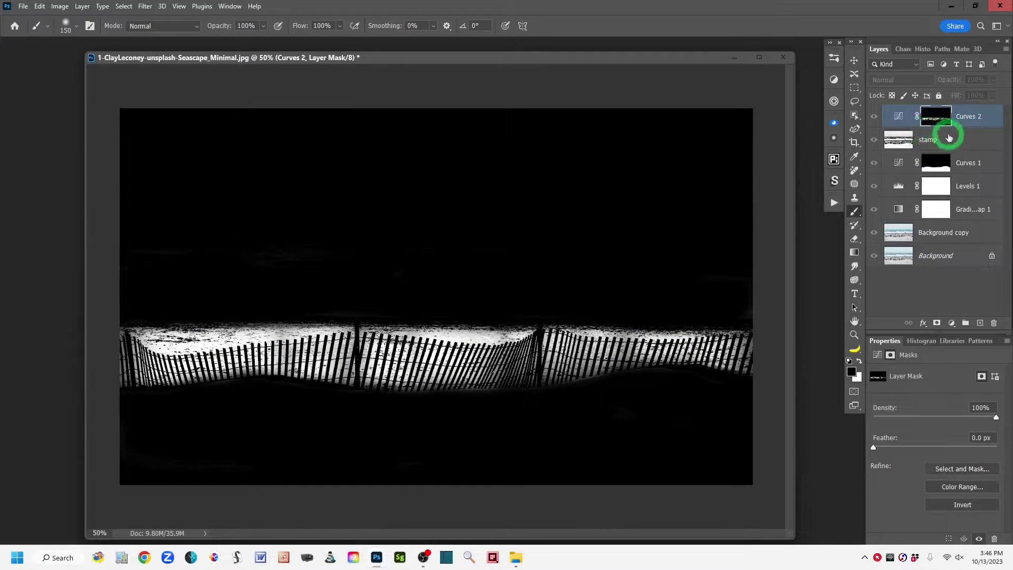
pyautogui.keyDown('alt'); pyautogui.click(939, 118); pyautogui.keyUp('alt')
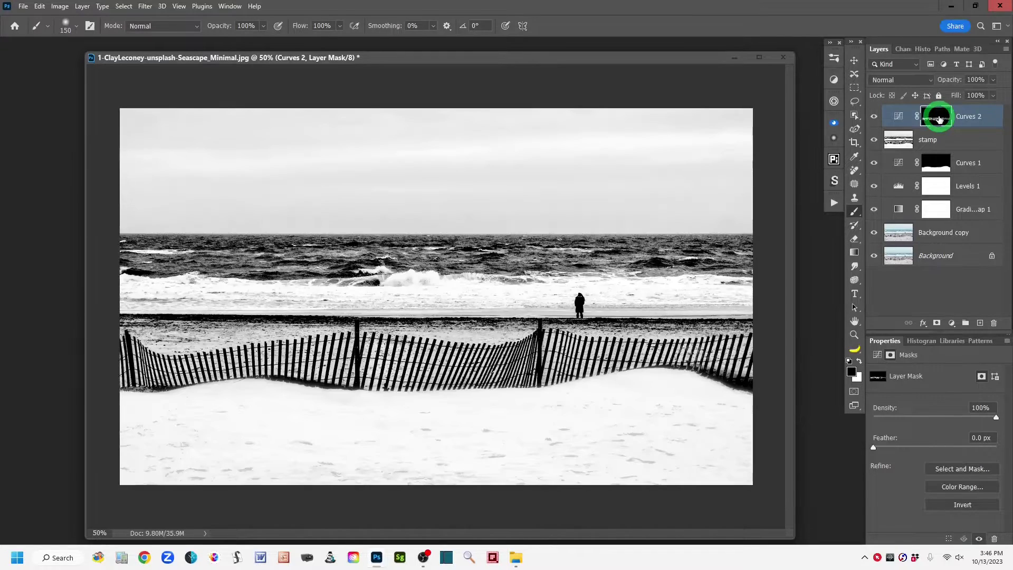
# - Raise the black point of the Curves 2 RGB curve to input 15, output 241
pyautogui.click(898, 117)
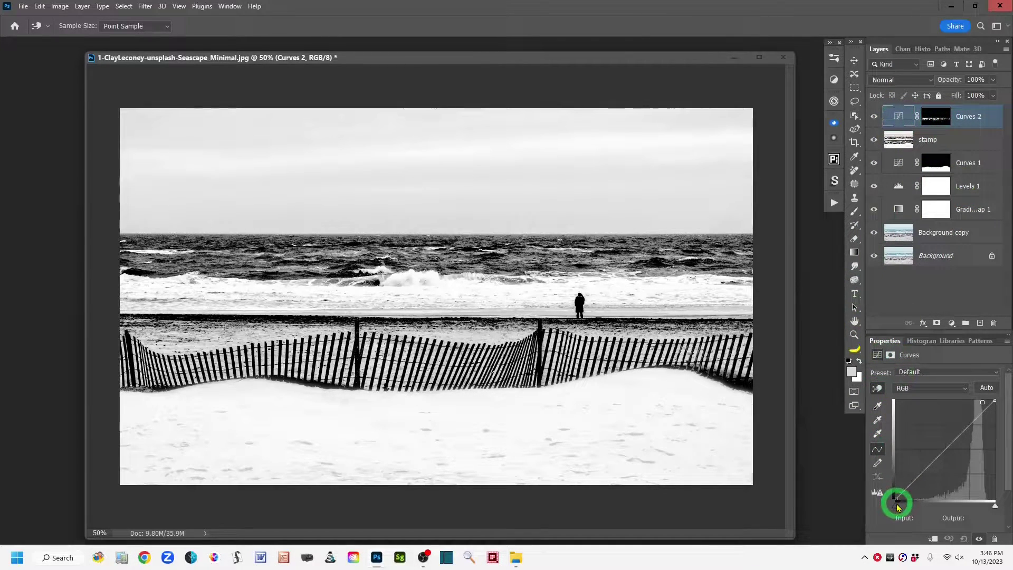
pyautogui.click(897, 498)
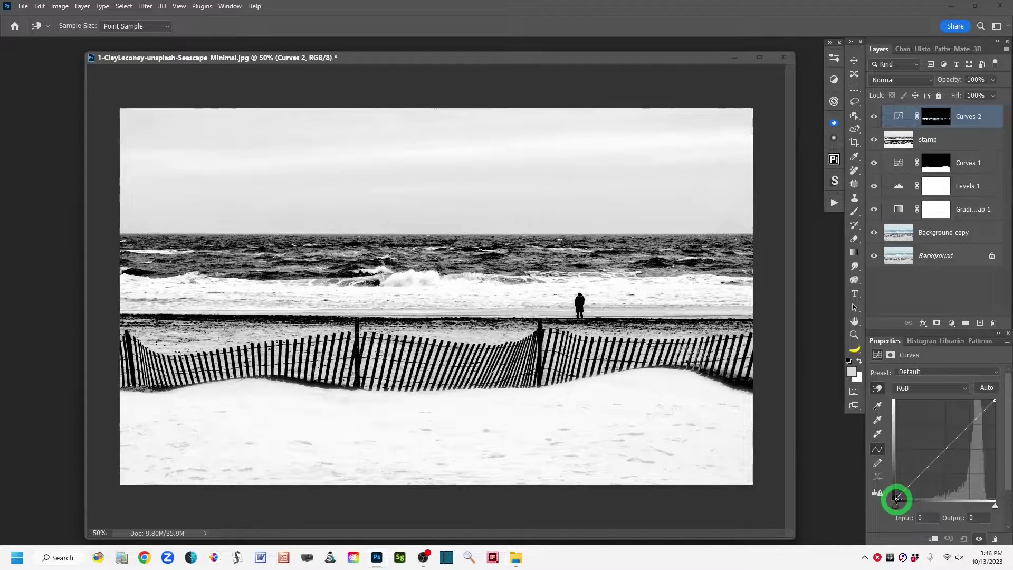
pyautogui.moveTo(896, 499); pyautogui.dragTo(896, 415)
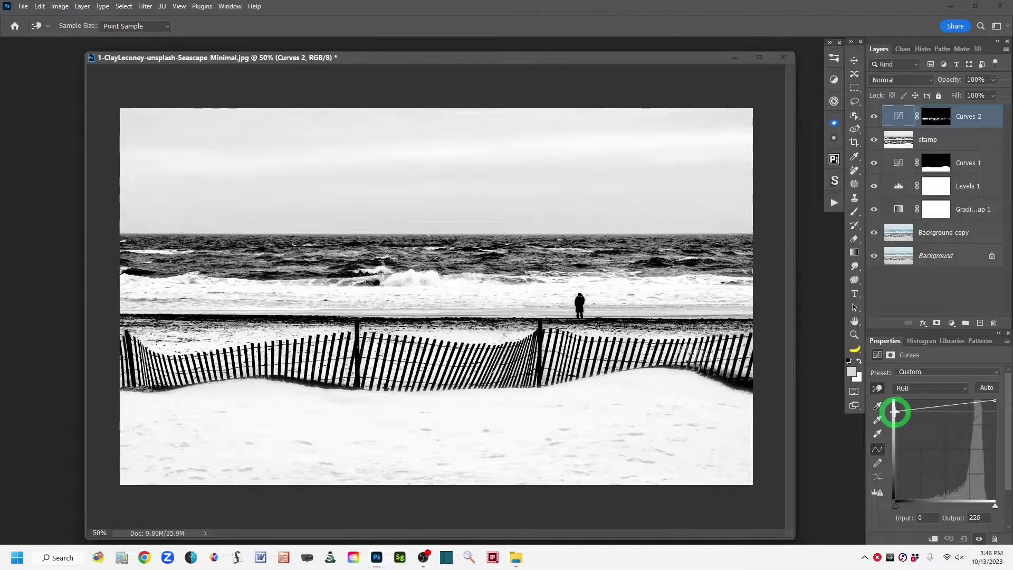
pyautogui.moveTo(895, 411); pyautogui.dragTo(895, 404)
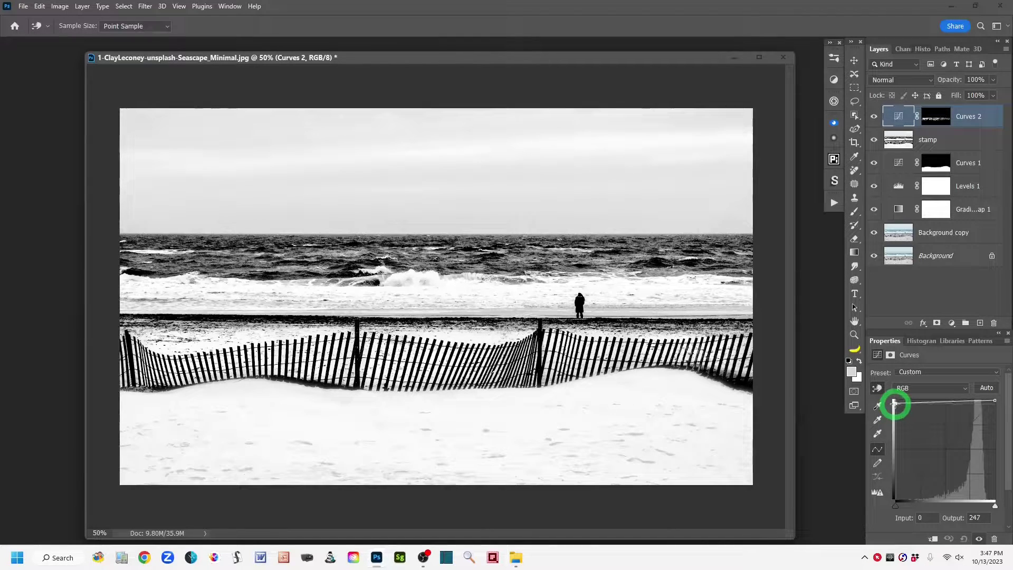
pyautogui.moveTo(895, 405); pyautogui.dragTo(895, 407)
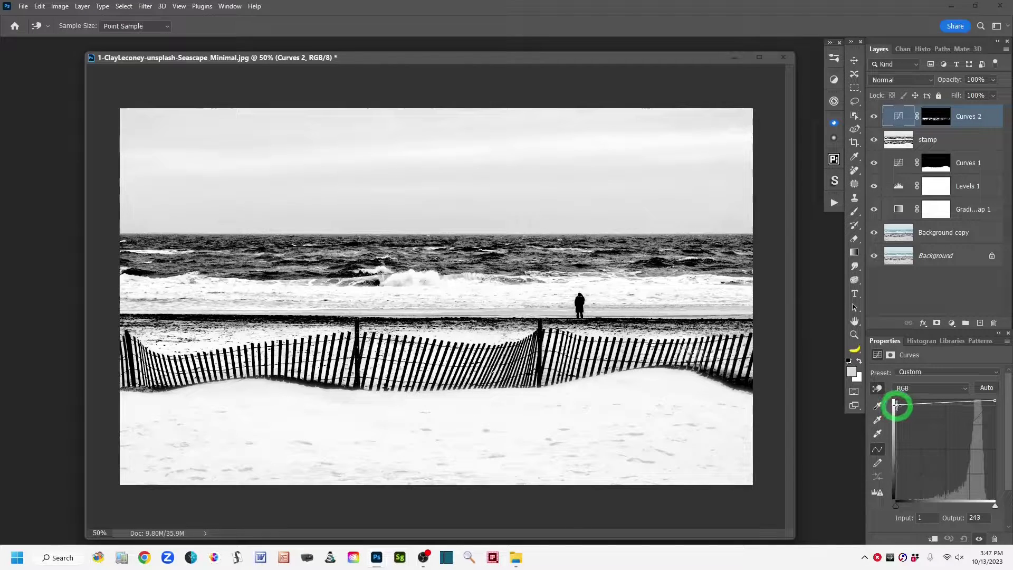
pyautogui.moveTo(896, 405); pyautogui.dragTo(899, 406)
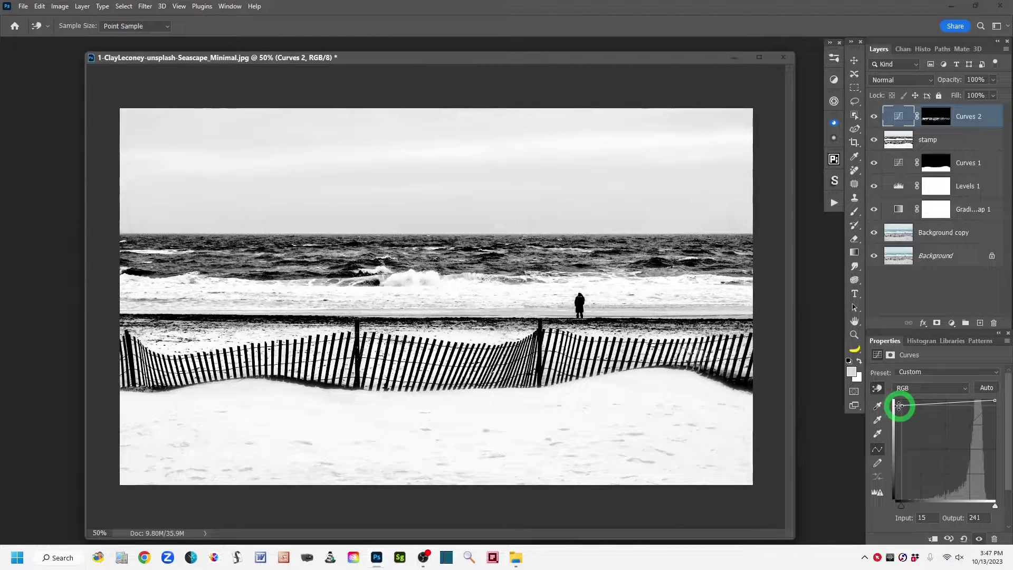
pyautogui.moveTo(899, 405); pyautogui.dragTo(980, 322)
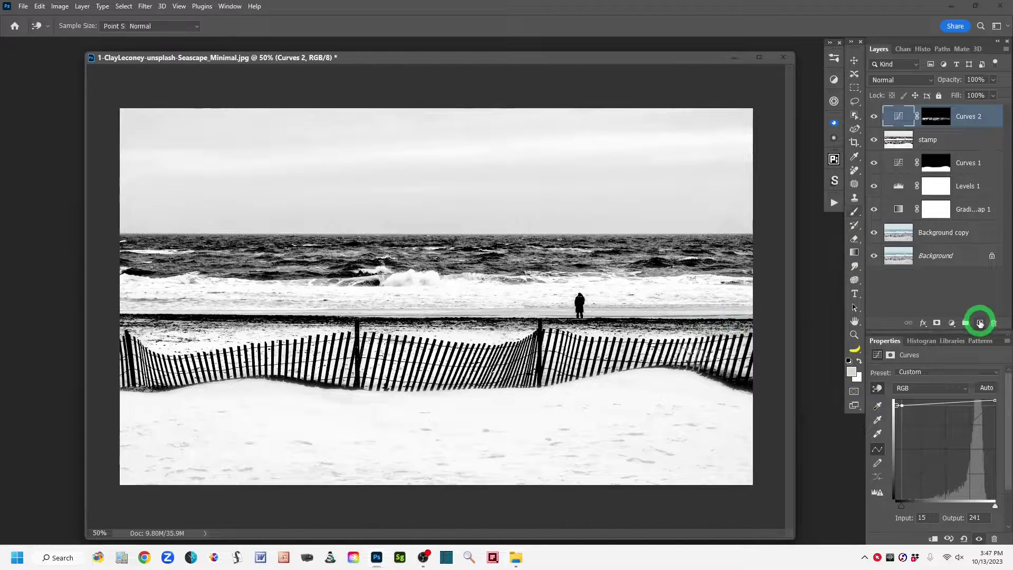
# - Stamp all visible layers onto a new layer above Curves 2 and name it "stamp"
pyautogui.click(980, 323)
pyautogui.press('b')
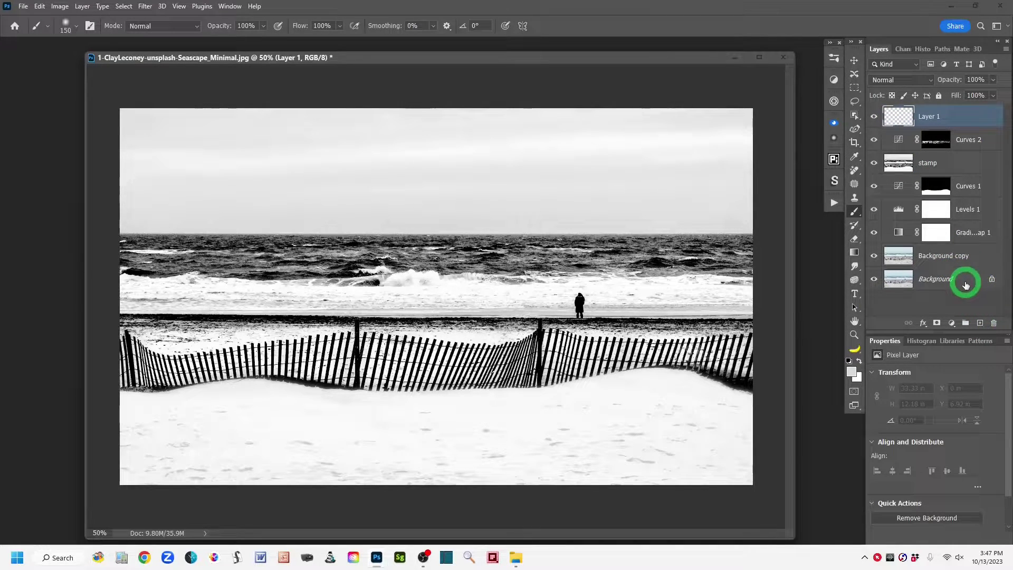
pyautogui.hotkey('ctrl', 'shift', 'alt', 'e')
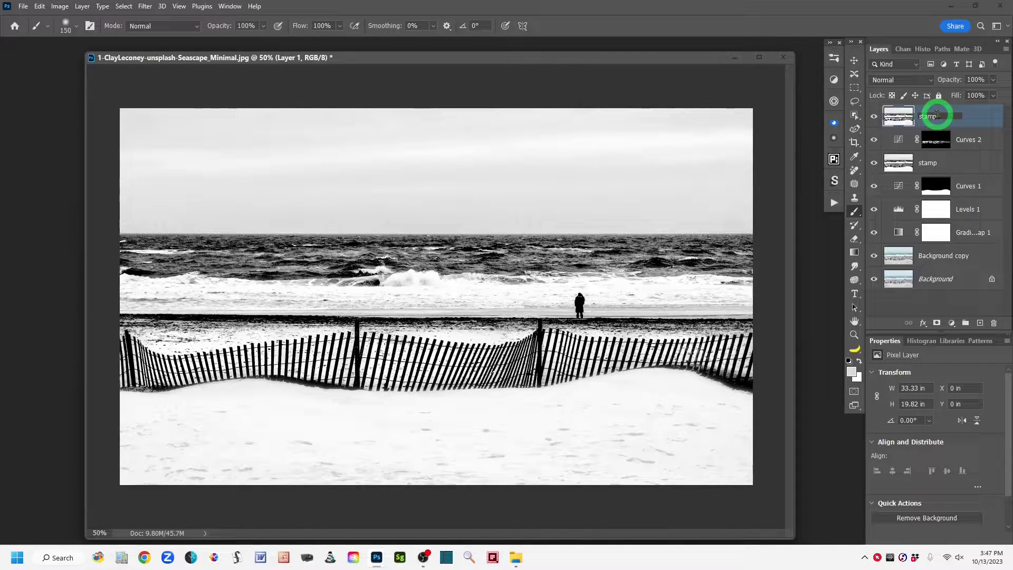
pyautogui.press('Return')
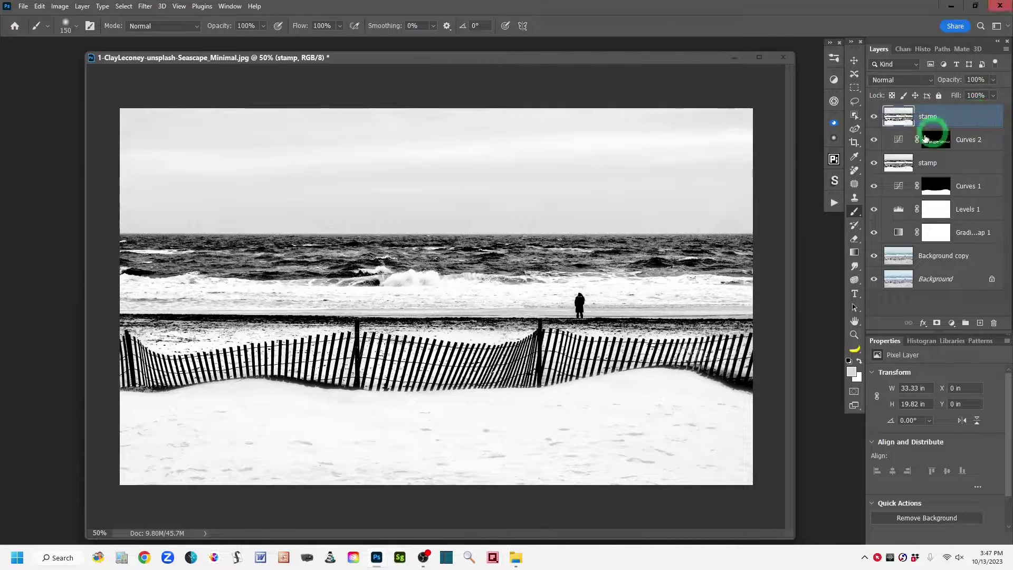
# - Compare the black and white result with the original photo by repeatedly showing the Background layer alone
pyautogui.click(856, 102)
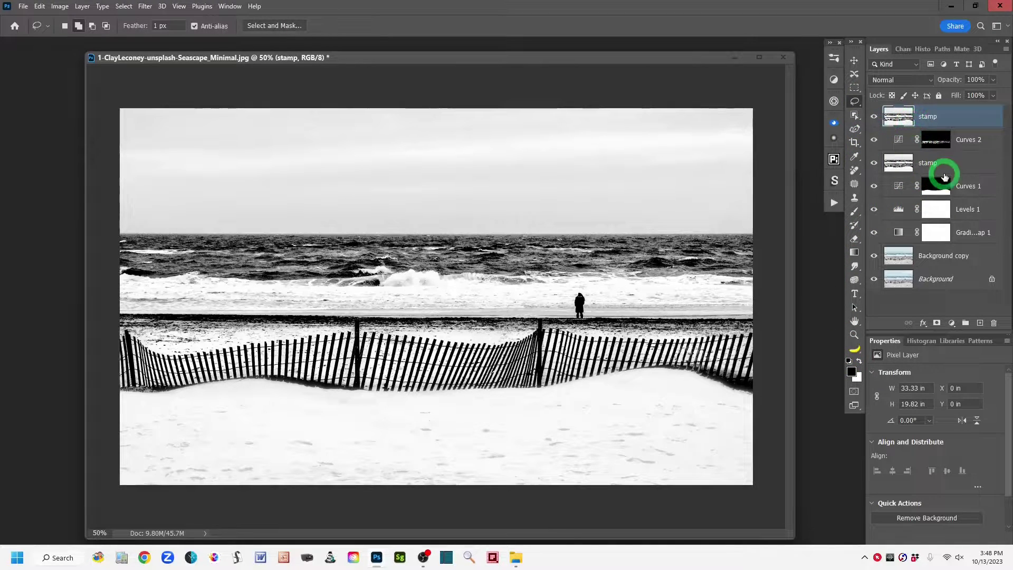
pyautogui.keyDown('alt'); pyautogui.click(875, 280); pyautogui.keyUp('alt')
pyautogui.keyDown('alt'); pyautogui.click(874, 278); pyautogui.keyUp('alt')
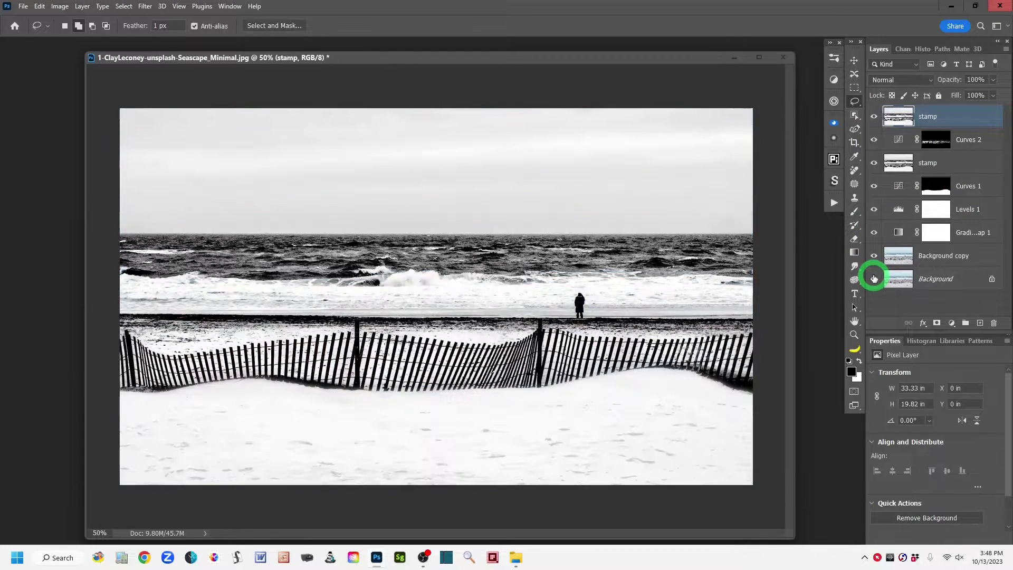
pyautogui.keyDown('alt'); pyautogui.click(874, 279); pyautogui.keyUp('alt')
pyautogui.keyDown('alt'); pyautogui.click(873, 278); pyautogui.keyUp('alt')
pyautogui.keyDown('alt'); pyautogui.click(874, 277); pyautogui.keyUp('alt')
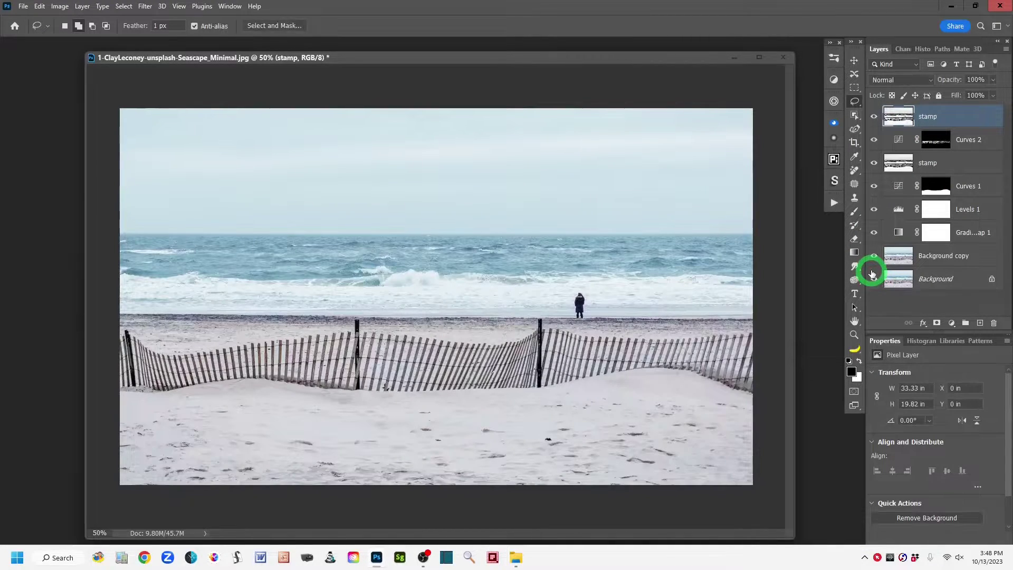
pyautogui.keyDown('alt'); pyautogui.click(872, 274); pyautogui.keyUp('alt')
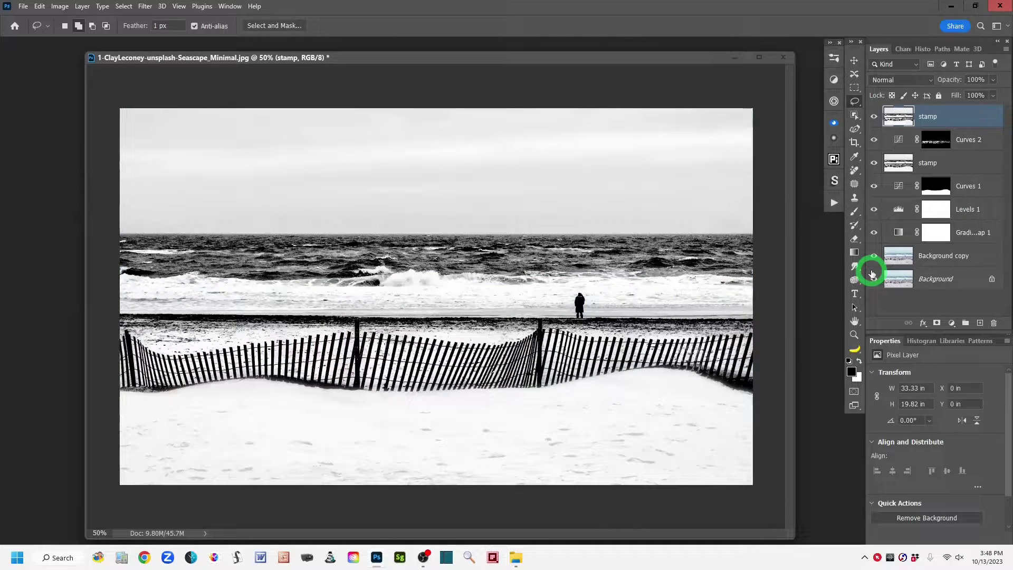
pyautogui.keyDown('alt'); pyautogui.click(872, 277); pyautogui.keyUp('alt')
pyautogui.keyDown('alt'); pyautogui.click(872, 277); pyautogui.keyUp('alt')
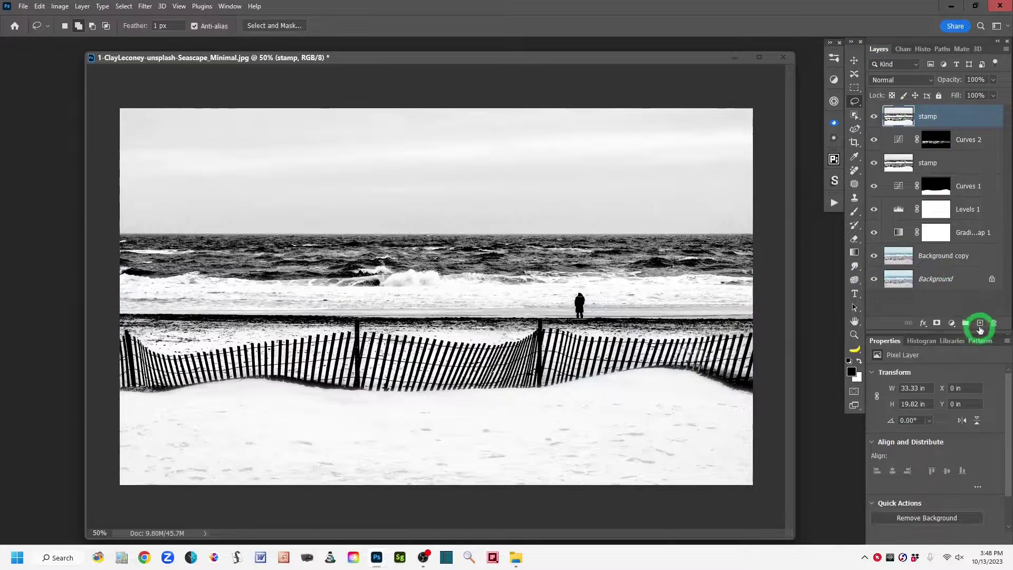
# - Add an empty layer above the upper stamp layer and choose the Remove tool
pyautogui.click(981, 324)
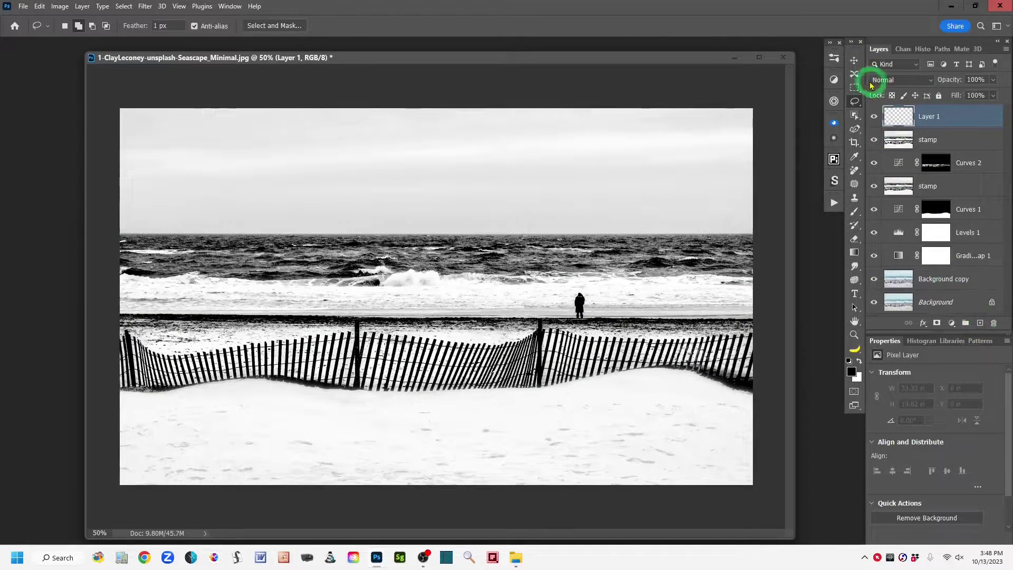
pyautogui.click(855, 171)
pyautogui.moveTo(856, 174); pyautogui.dragTo(896, 175)
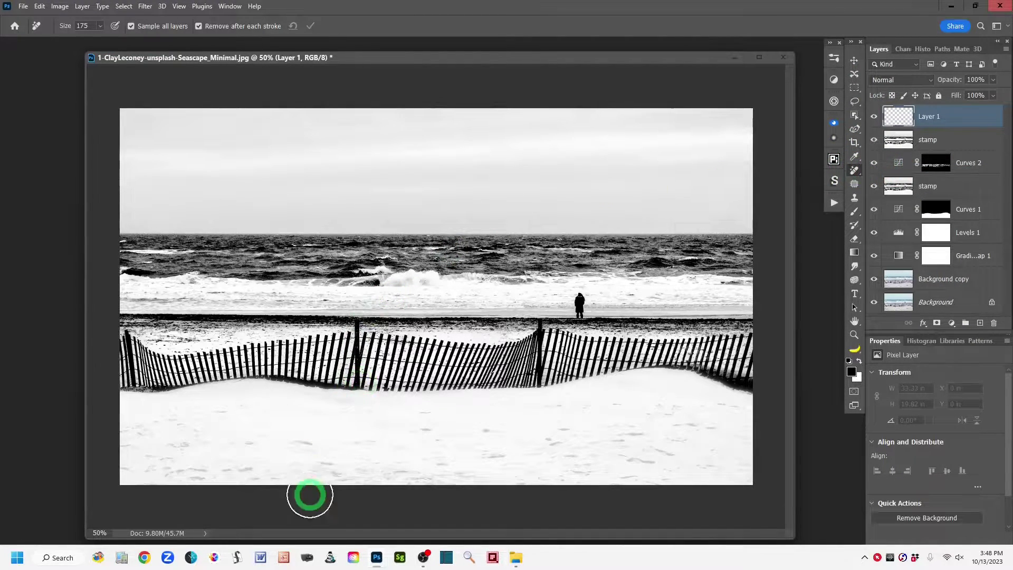
pyautogui.press('o')
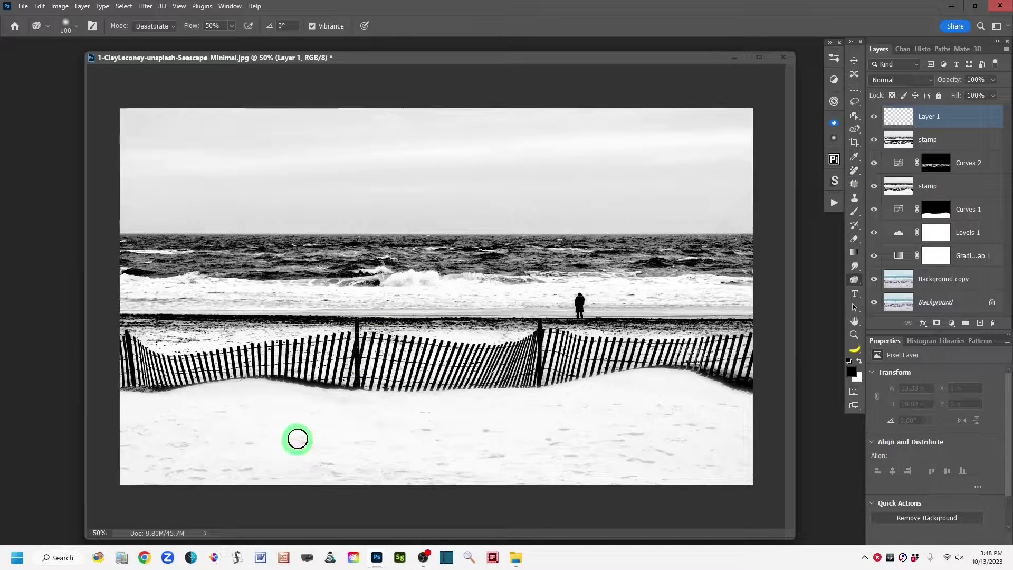
pyautogui.press('[')
pyautogui.press('[')
pyautogui.press('[')
pyautogui.press('[')
pyautogui.press('[')
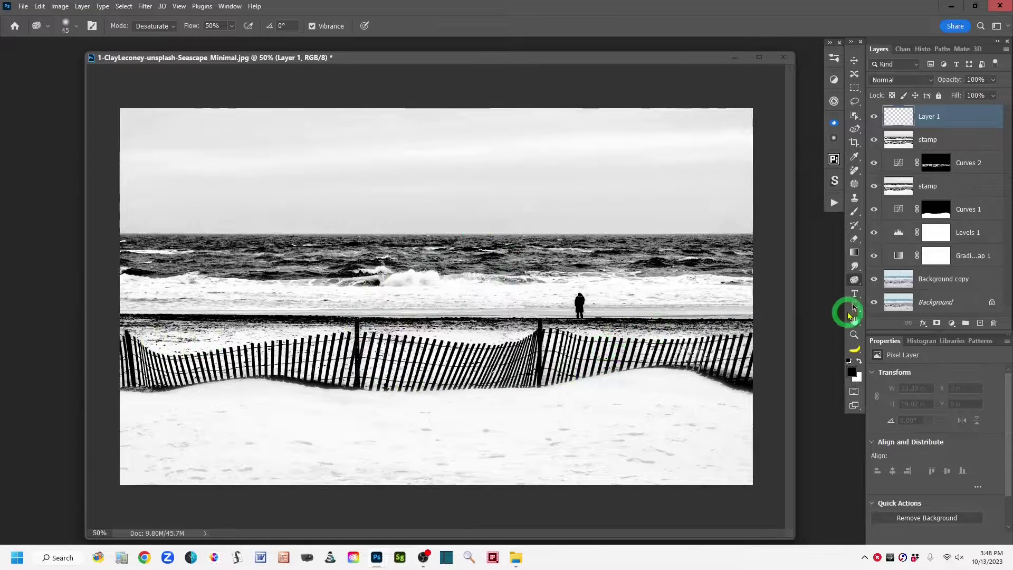
# - Set the Remove tool to size 60 and paint out the marks on the left and middle foreground sand
pyautogui.click(854, 172)
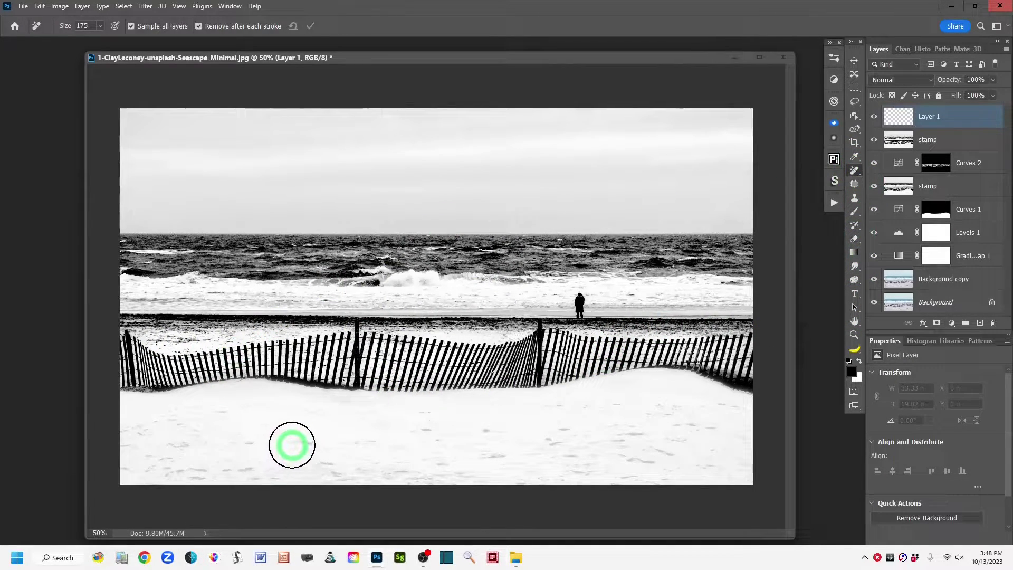
pyautogui.press('[')
pyautogui.press('[')
pyautogui.press('[')
pyautogui.press('[')
pyautogui.press('[')
pyautogui.press('[')
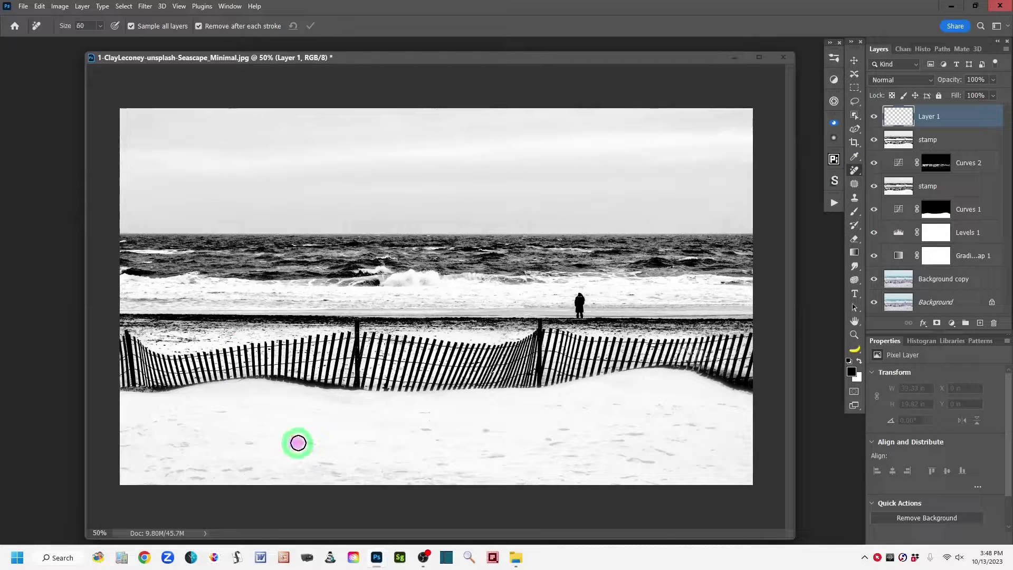
pyautogui.moveTo(299, 443)
pyautogui.mouseDown()
pyautogui.moveTo(247, 442)
pyautogui.moveTo(259, 441)
pyautogui.moveTo(227, 415)
pyautogui.moveTo(203, 417)
pyautogui.mouseUp()
pyautogui.moveTo(201, 468); pyautogui.dragTo(391, 459)
pyautogui.click(419, 430)
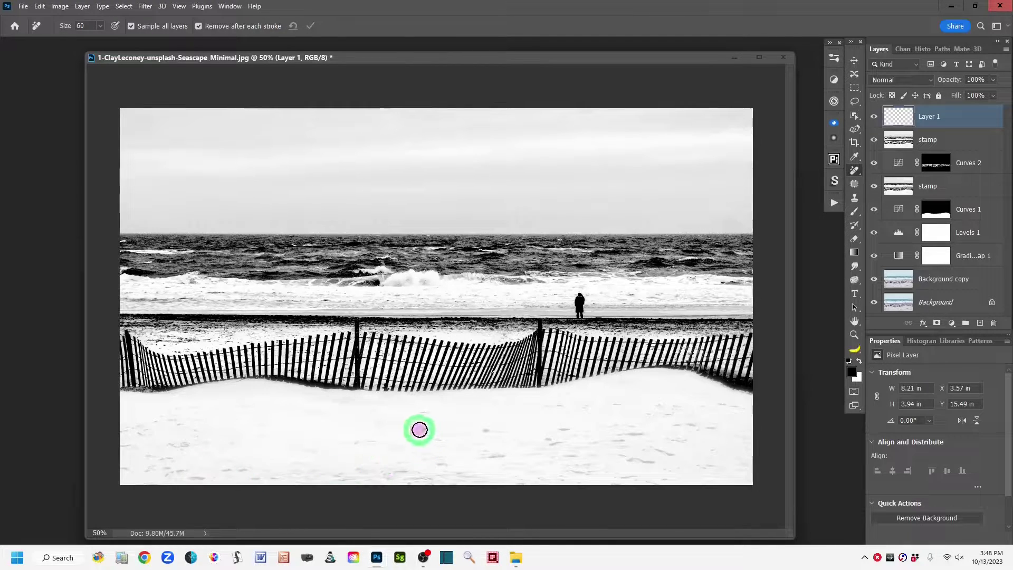
# - Remove marks from the middle and right foreground sand and the specks behind the left end of the fence
pyautogui.moveTo(411, 415); pyautogui.dragTo(467, 414)
pyautogui.moveTo(544, 445); pyautogui.dragTo(584, 427)
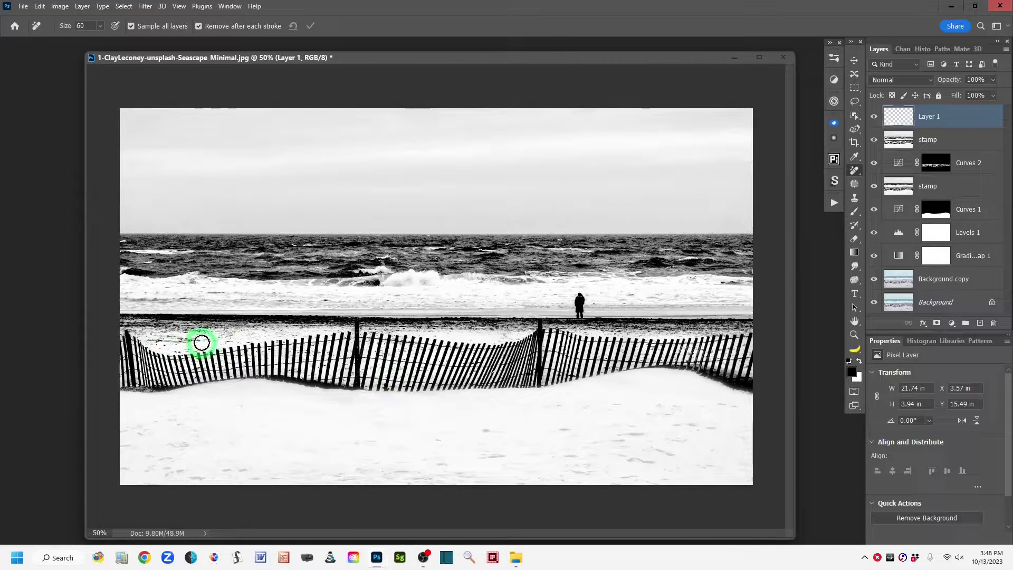
pyautogui.moveTo(201, 342); pyautogui.dragTo(139, 338)
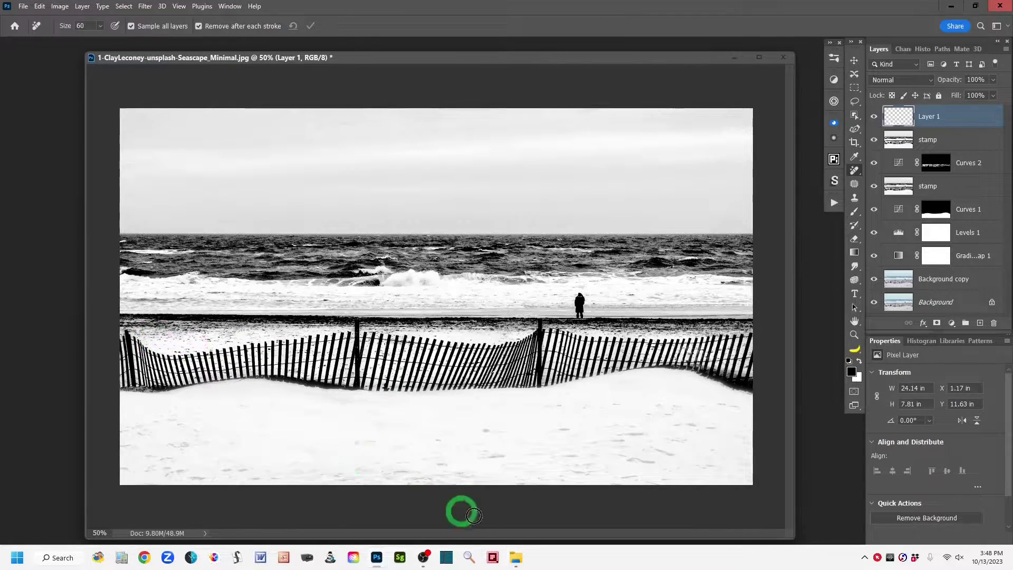
pyautogui.moveTo(649, 464)
pyautogui.mouseDown()
pyautogui.moveTo(680, 458)
pyautogui.moveTo(631, 437)
pyautogui.moveTo(654, 435)
pyautogui.mouseUp()
pyautogui.moveTo(552, 429); pyautogui.dragTo(601, 427)
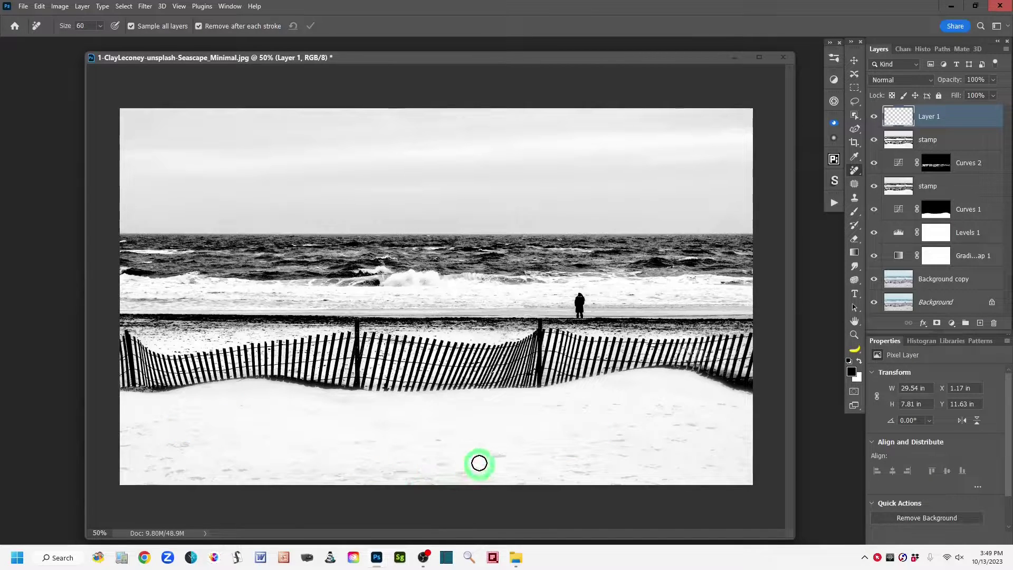
pyautogui.moveTo(481, 453); pyautogui.dragTo(524, 452)
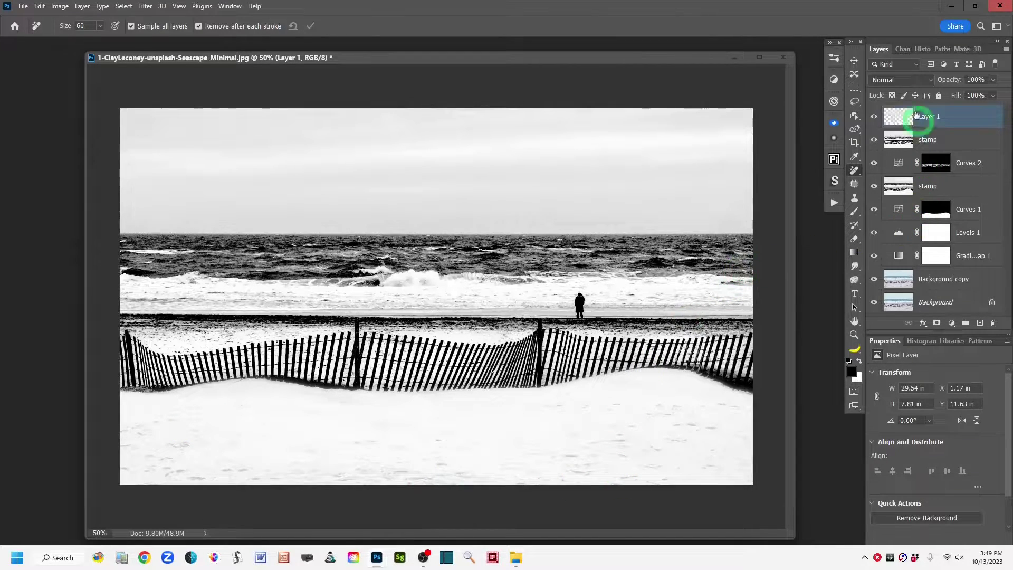
# - Rename the new retouching layer as Remove Tool
pyautogui.doubleClick(924, 116)
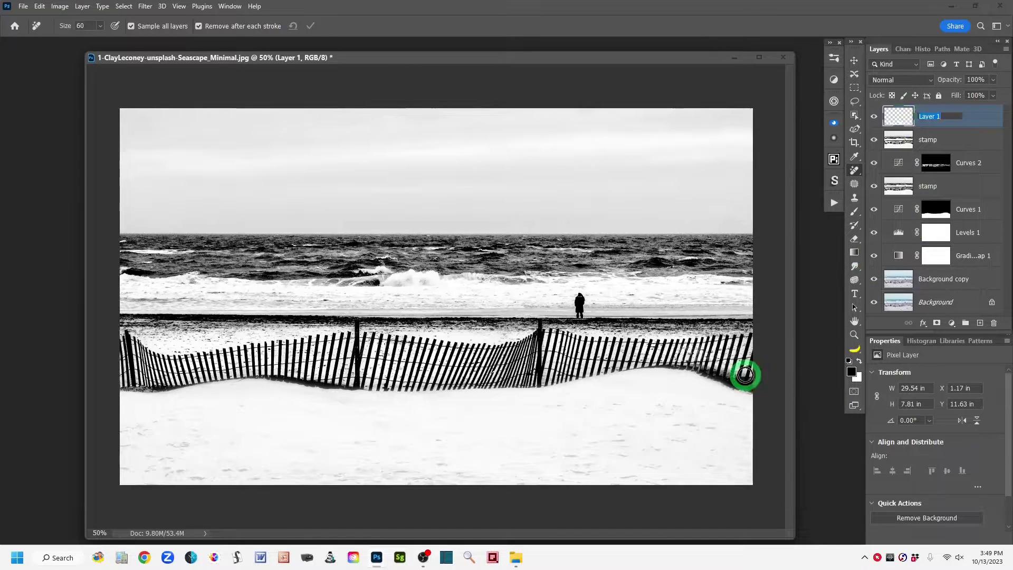
pyautogui.write('Remove')
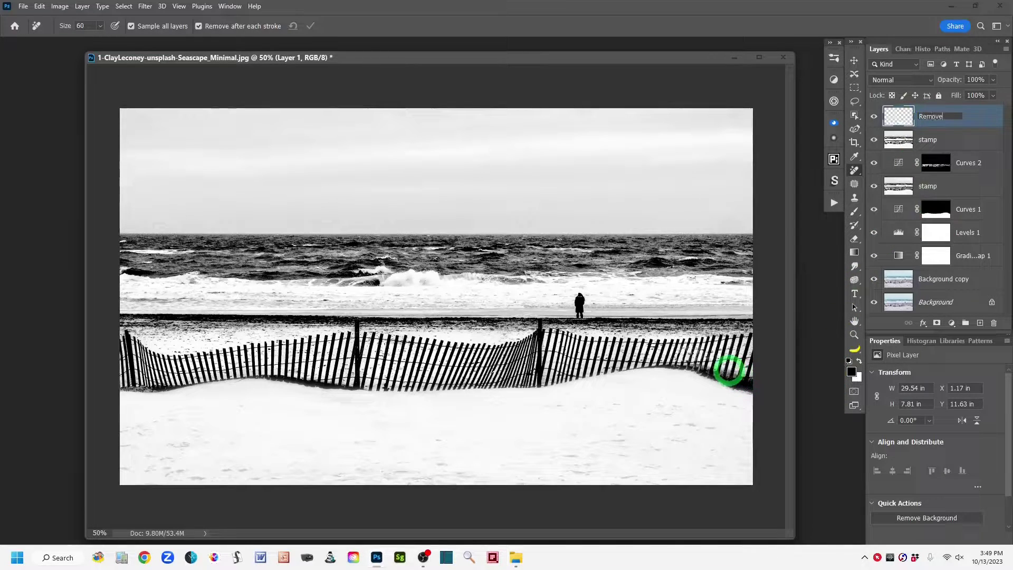
pyautogui.write(' Tool')
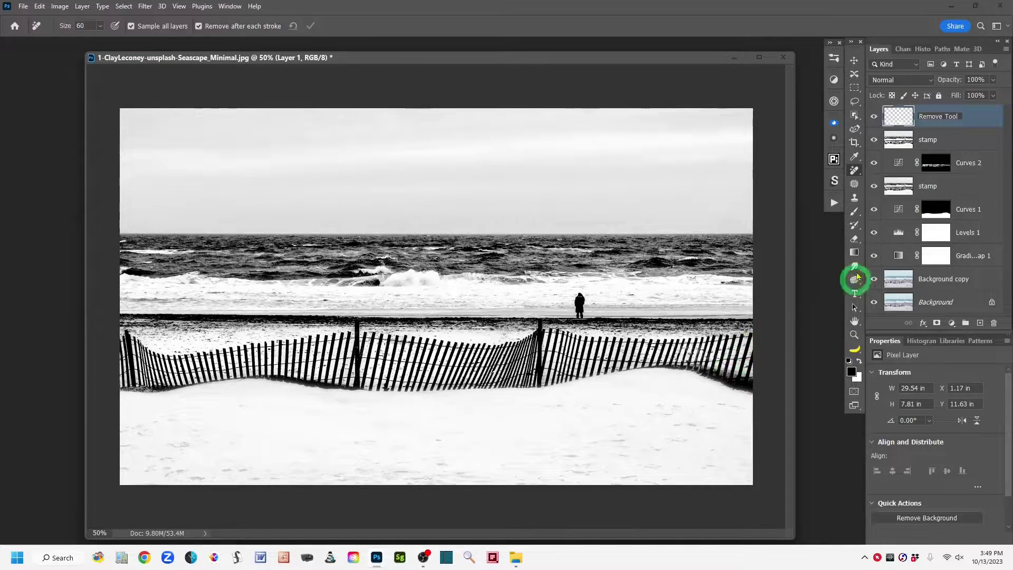
pyautogui.click(985, 117)
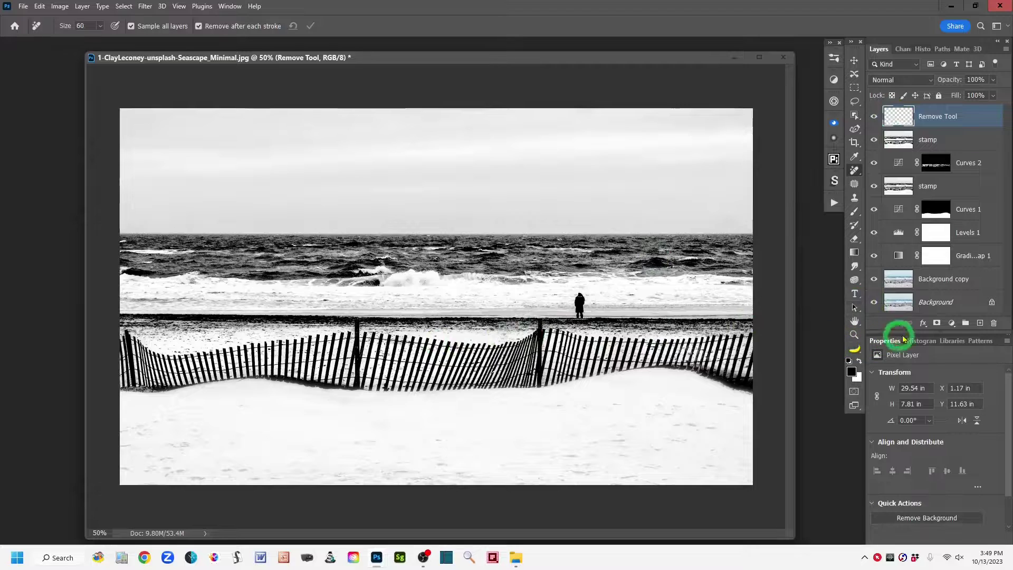
# - Compare the cleaned-up black and white image with the original by showing the Background layer alone, and shift the document window slightly
pyautogui.keyDown('alt'); pyautogui.click(874, 302); pyautogui.keyUp('alt')
pyautogui.keyDown('alt'); pyautogui.click(875, 302); pyautogui.keyUp('alt')
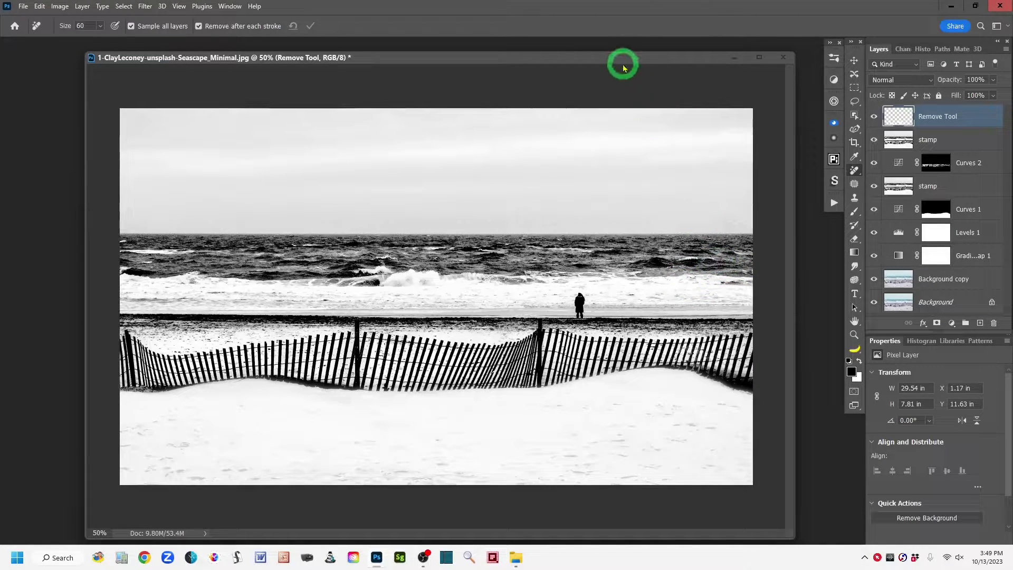
pyautogui.moveTo(624, 57); pyautogui.dragTo(635, 54)
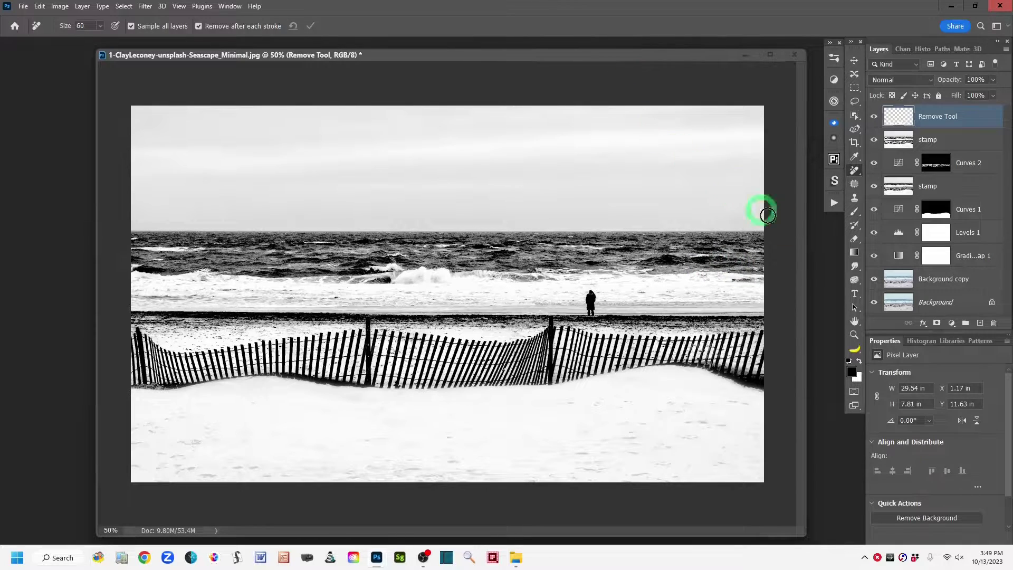
# - Stamp all visible layers into a new merged layer above the Remove Tool layer
pyautogui.click(980, 322)
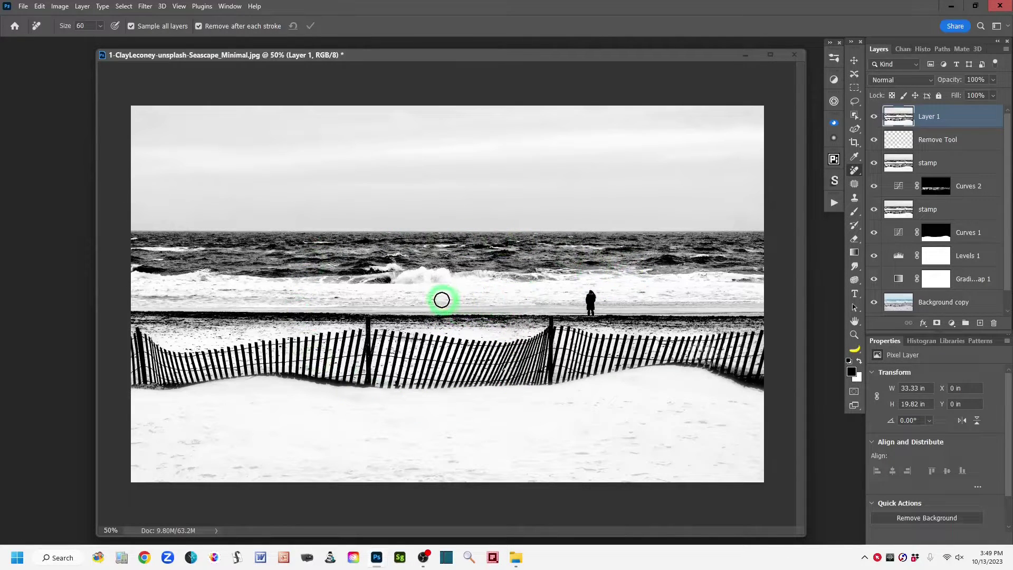
pyautogui.moveTo(426, 295); pyautogui.dragTo(418, 292)
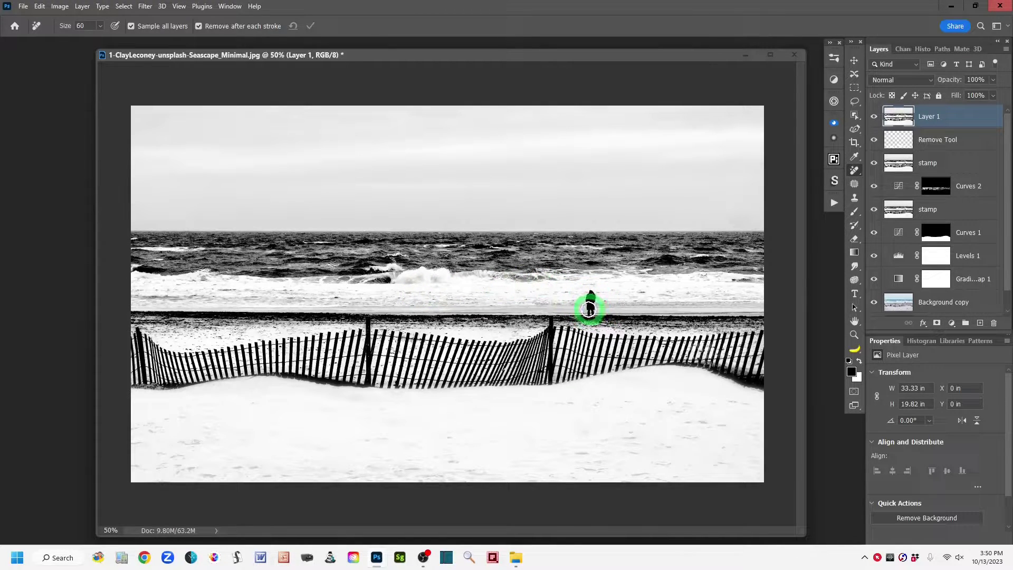
pyautogui.moveTo(589, 309); pyautogui.dragTo(583, 308)
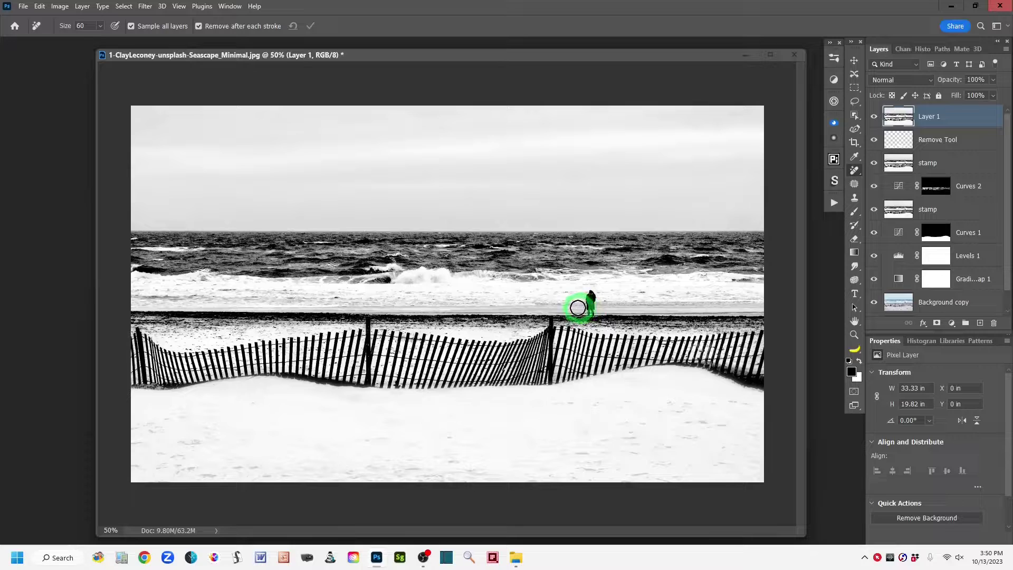
pyautogui.moveTo(576, 307)
pyautogui.mouseDown()
pyautogui.moveTo(601, 312)
pyautogui.moveTo(669, 263)
pyautogui.moveTo(463, 324)
pyautogui.moveTo(399, 306)
pyautogui.moveTo(462, 309)
pyautogui.moveTo(516, 272)
pyautogui.moveTo(340, 286)
pyautogui.moveTo(522, 308)
pyautogui.mouseUp()
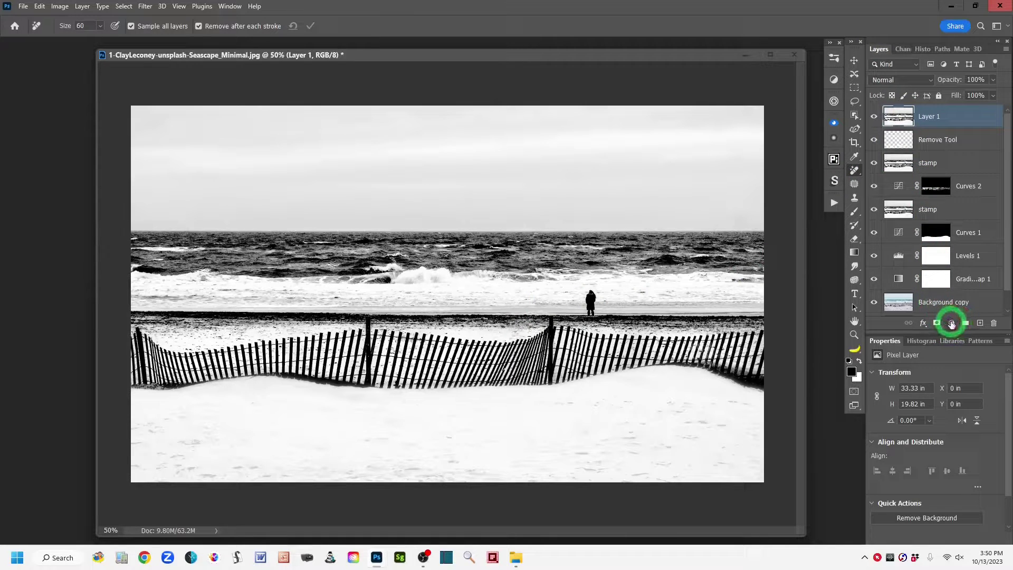
# - Add a Color Lookup adjustment layer above the merged layer and load the Early Blue.cube 3D LUT
pyautogui.click(953, 323)
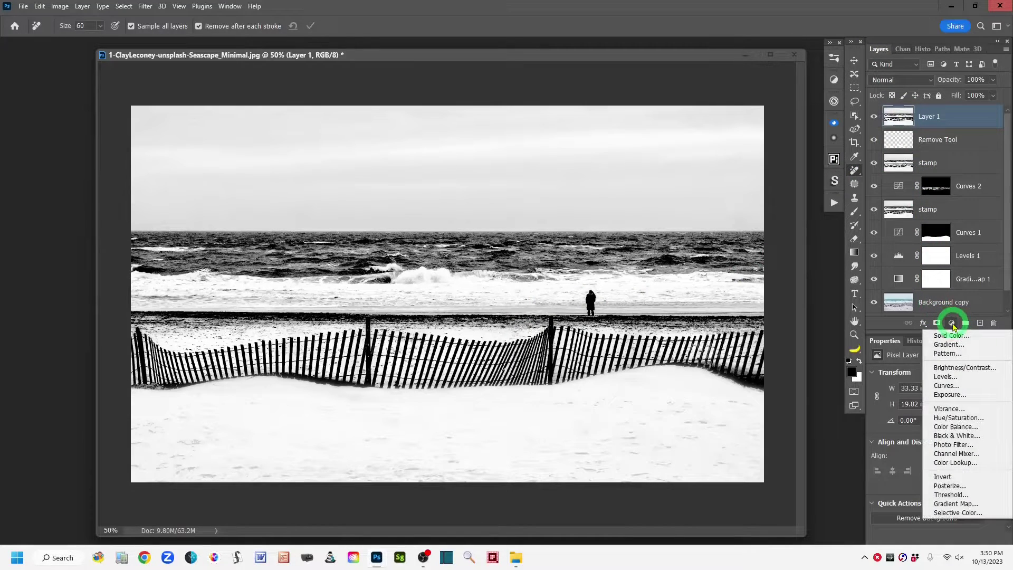
pyautogui.click(988, 464)
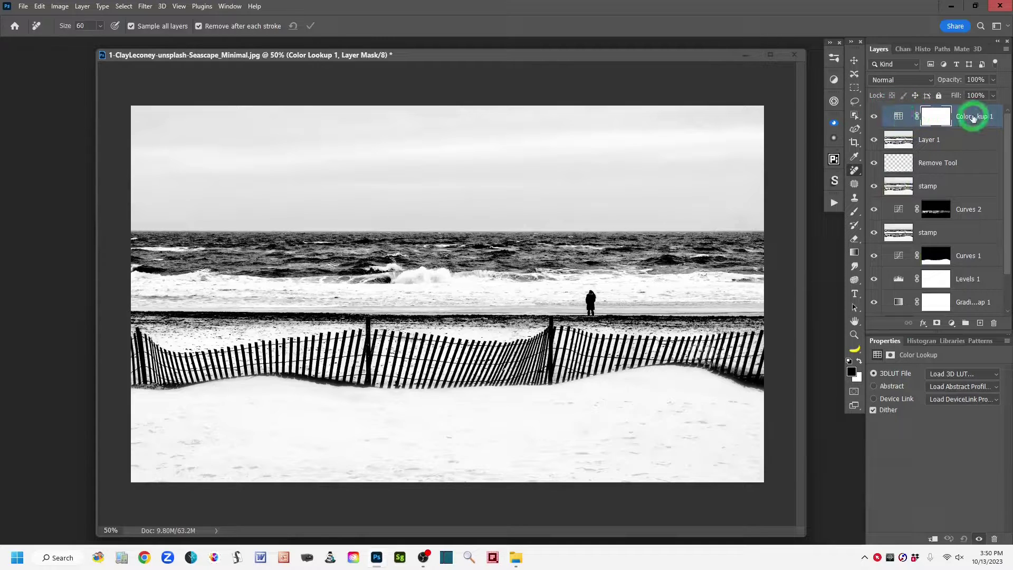
pyautogui.click(896, 118)
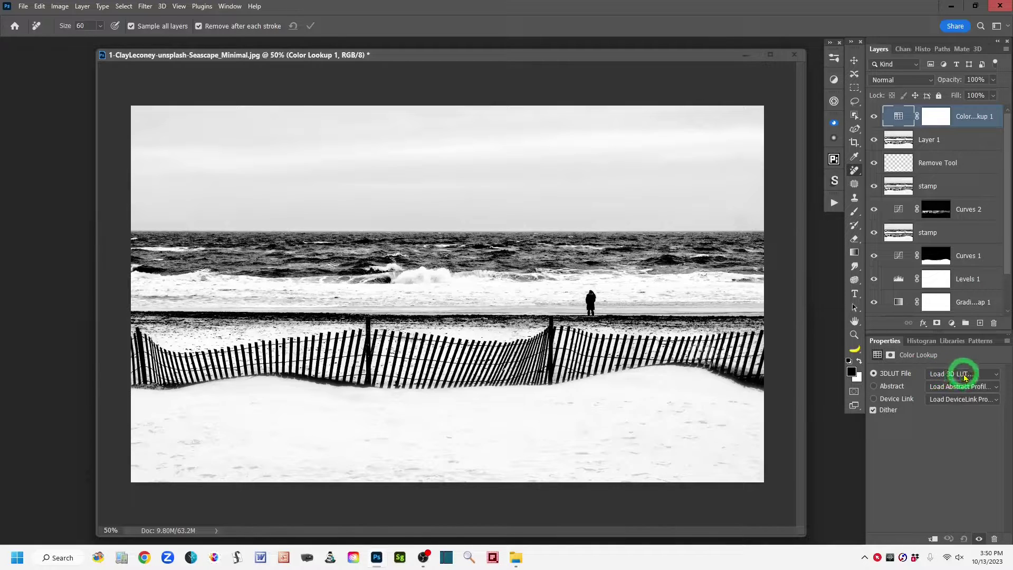
pyautogui.click(997, 378)
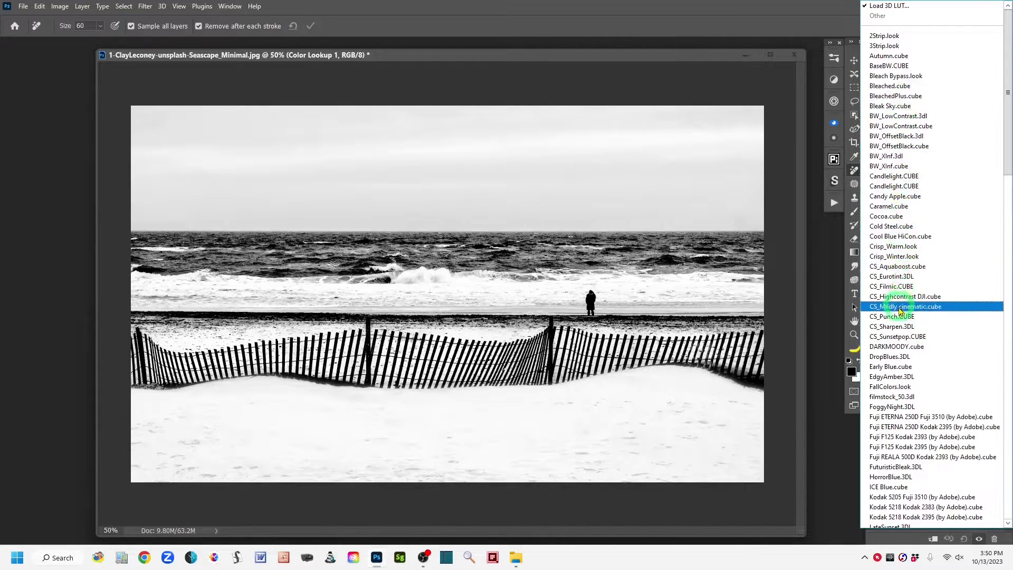
pyautogui.click(893, 368)
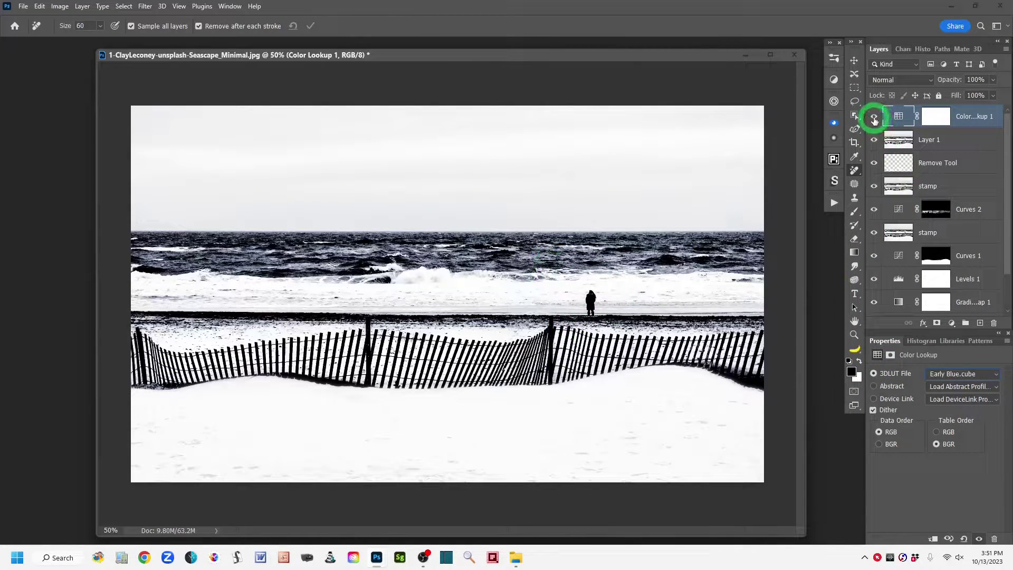
# - Compare the image with and without the Color Lookup layer, and the finished edit against the Background layer alone
pyautogui.click(875, 117)
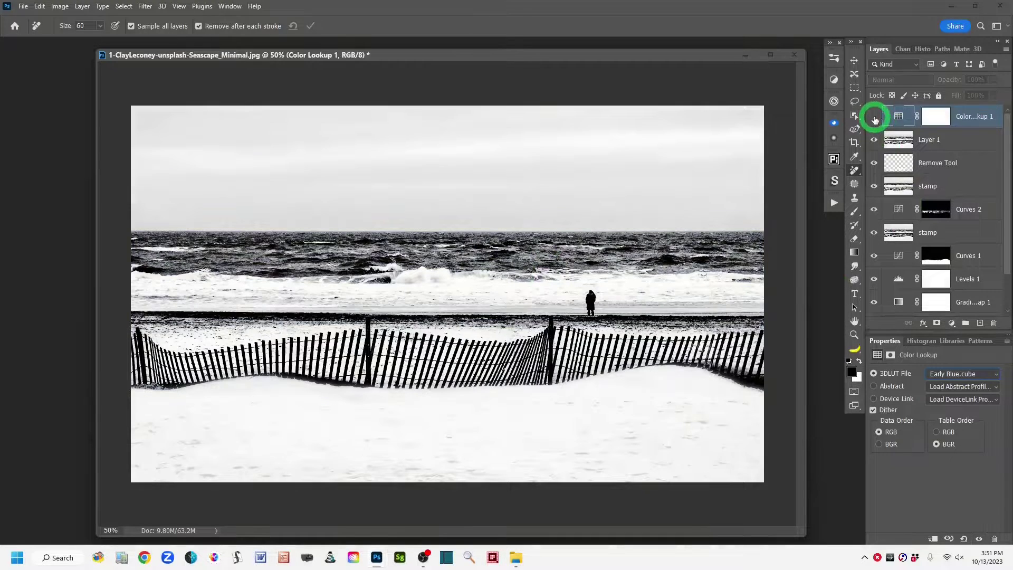
pyautogui.click(874, 117)
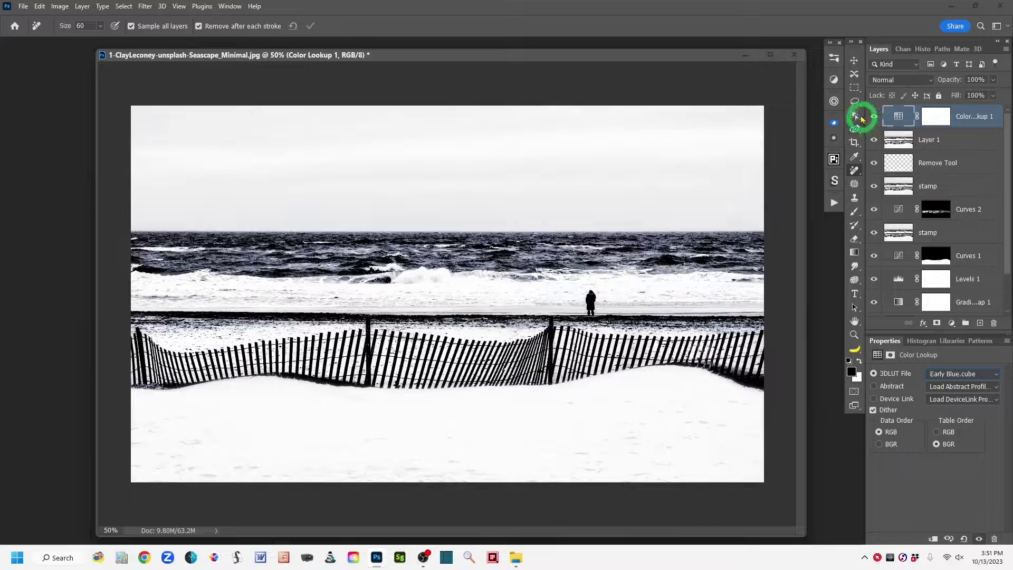
pyautogui.click(855, 100)
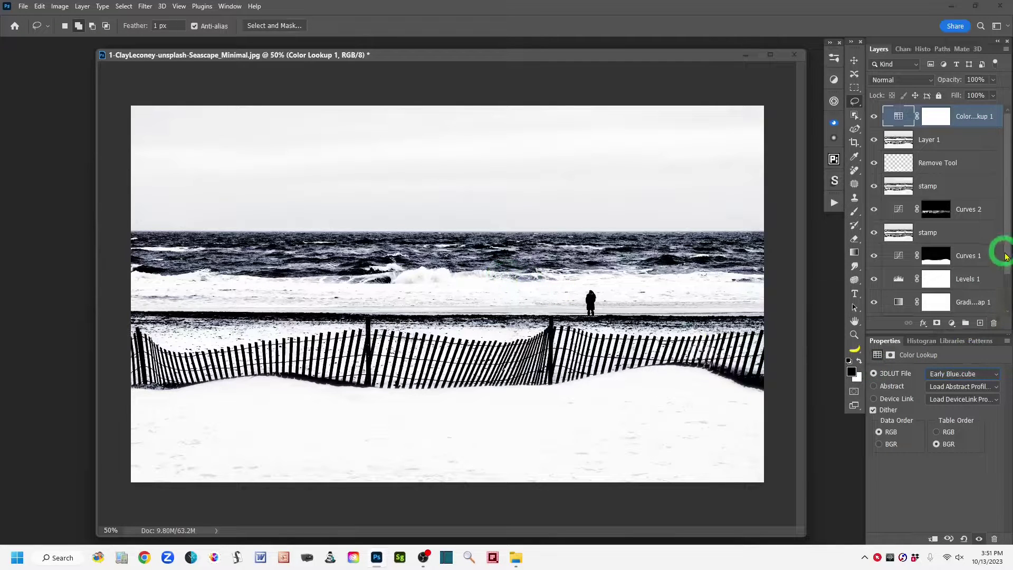
pyautogui.moveTo(1010, 259); pyautogui.dragTo(1002, 289)
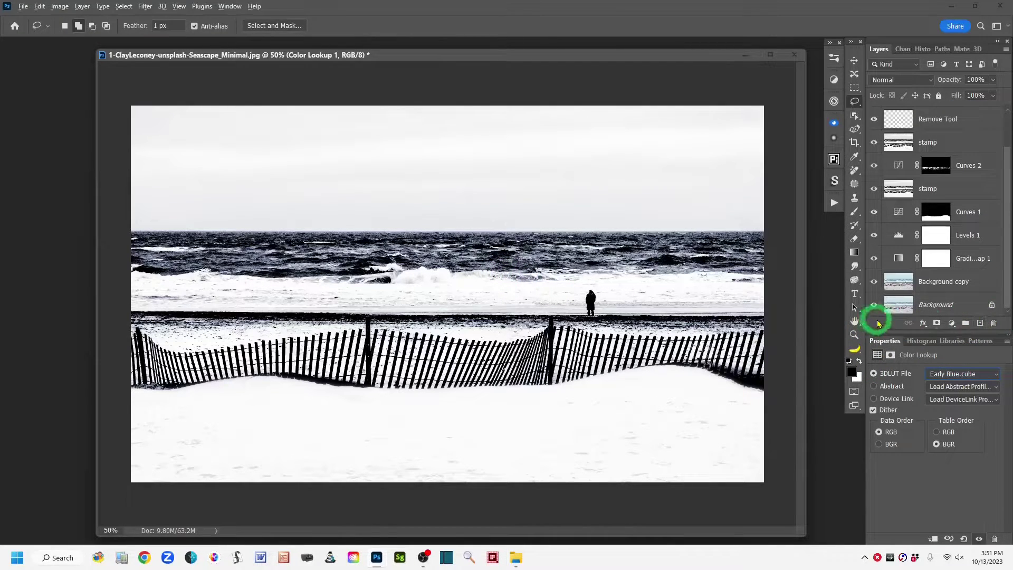
pyautogui.keyDown('alt'); pyautogui.click(874, 305); pyautogui.keyUp('alt')
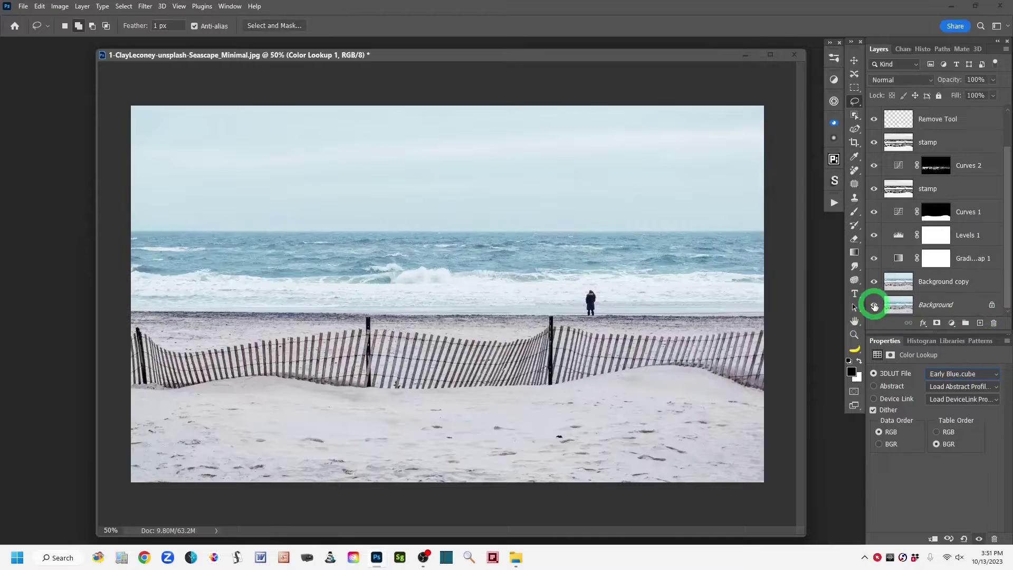
pyautogui.keyDown('alt'); pyautogui.click(874, 305); pyautogui.keyUp('alt')
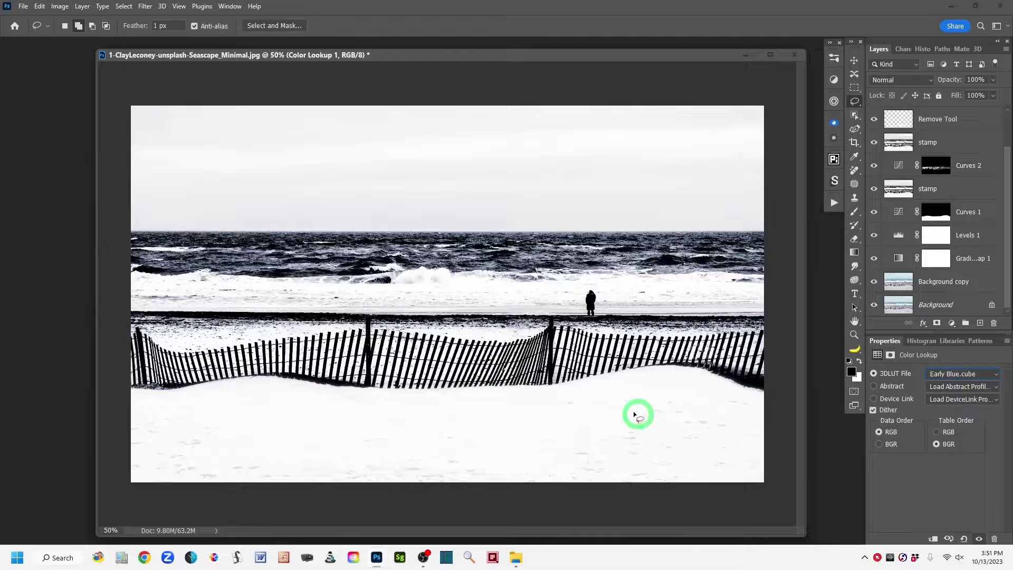
# - Close the seascape document without saving the changes
pyautogui.click(24, 7)
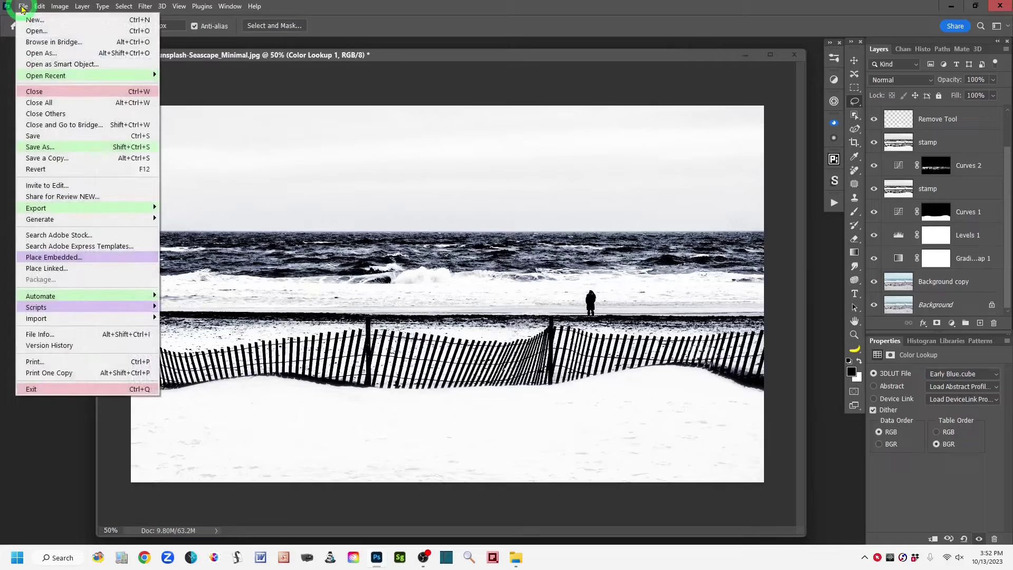
pyautogui.click(35, 92)
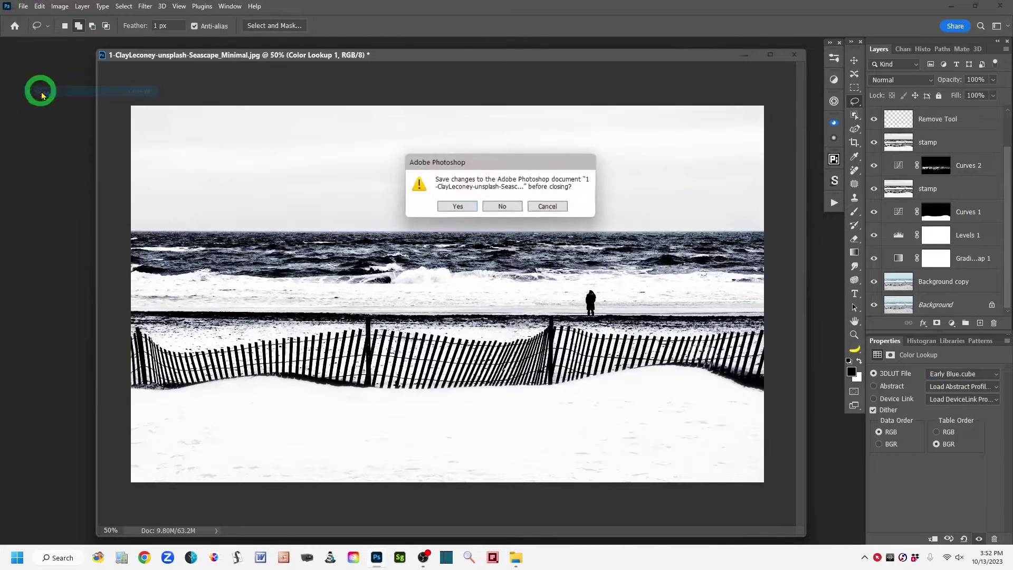
pyautogui.click(501, 207)
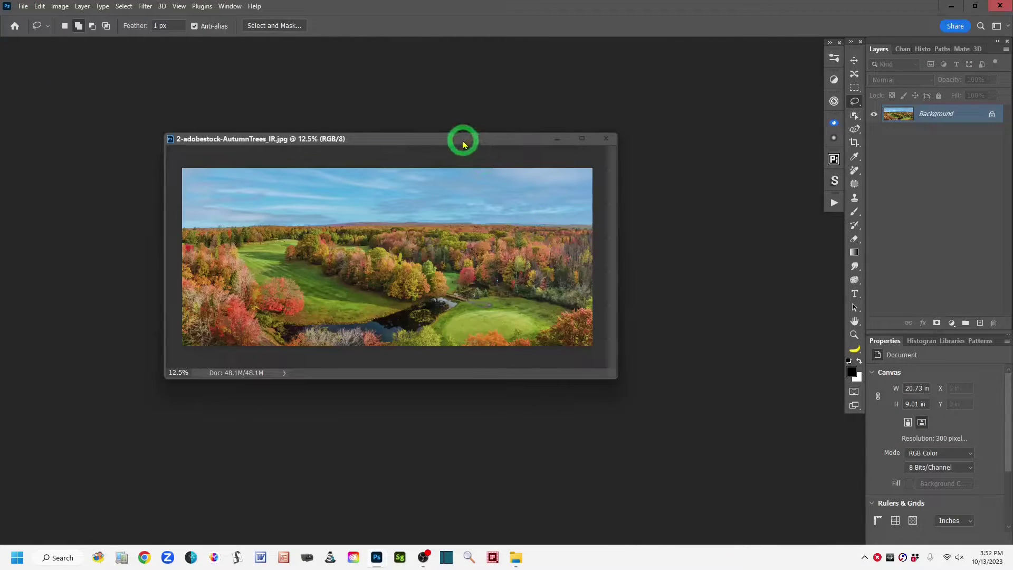
# - Move and enlarge the 2-adobestock-AutumnTrees_IR.jpg window to fill the workspace, and zoom the image to 25%
pyautogui.moveTo(464, 144); pyautogui.dragTo(348, 65)
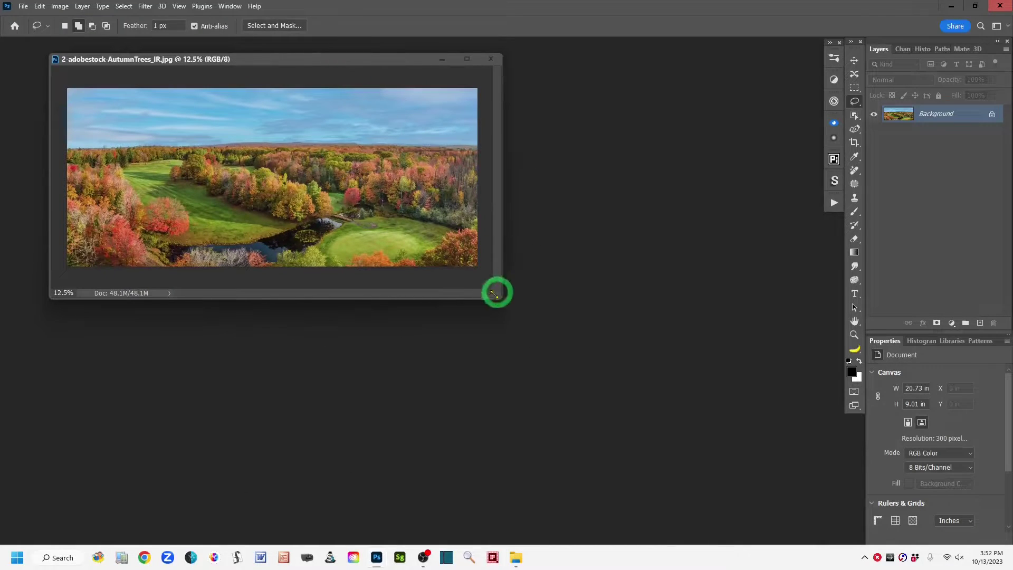
pyautogui.moveTo(500, 296); pyautogui.dragTo(797, 522)
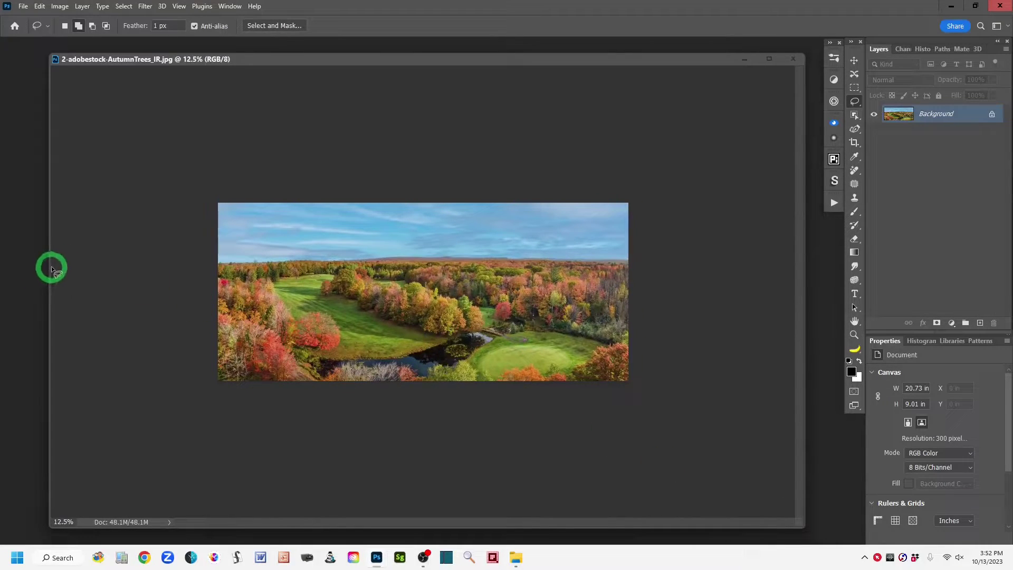
pyautogui.moveTo(49, 267); pyautogui.dragTo(18, 270)
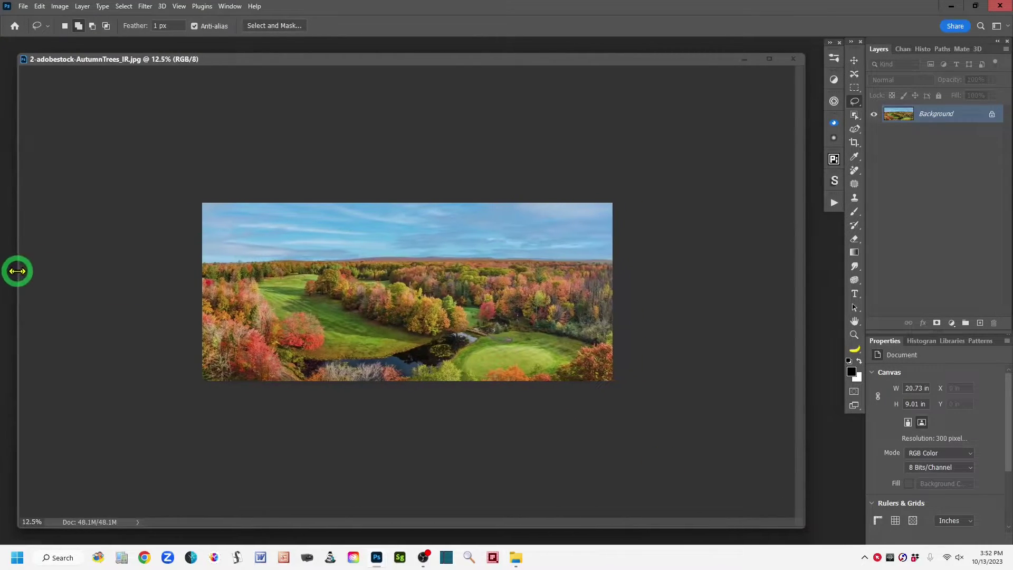
pyautogui.hotkey('ctrl', '+')
pyautogui.hotkey('ctrl', '+')
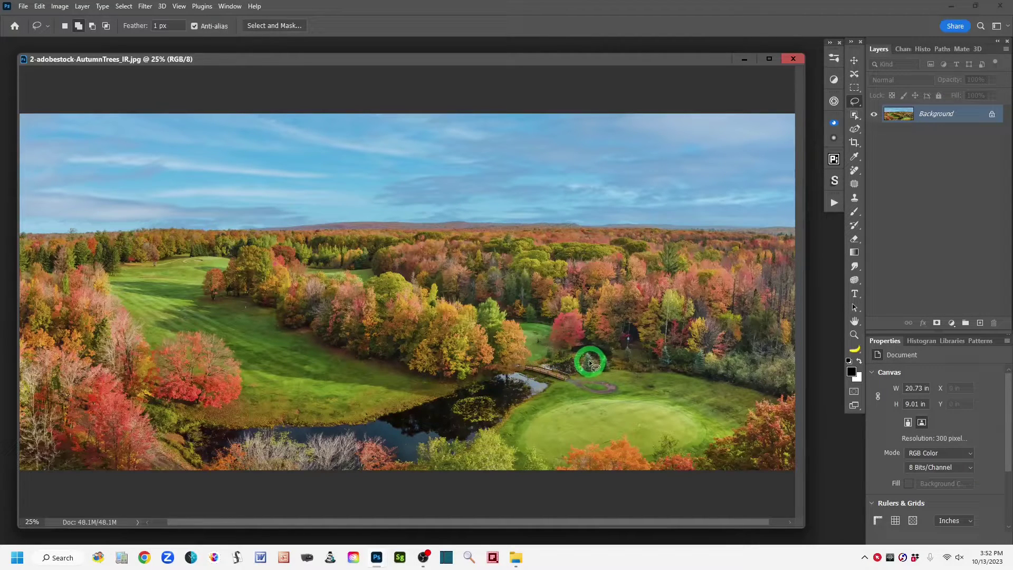
pyautogui.click(121, 123)
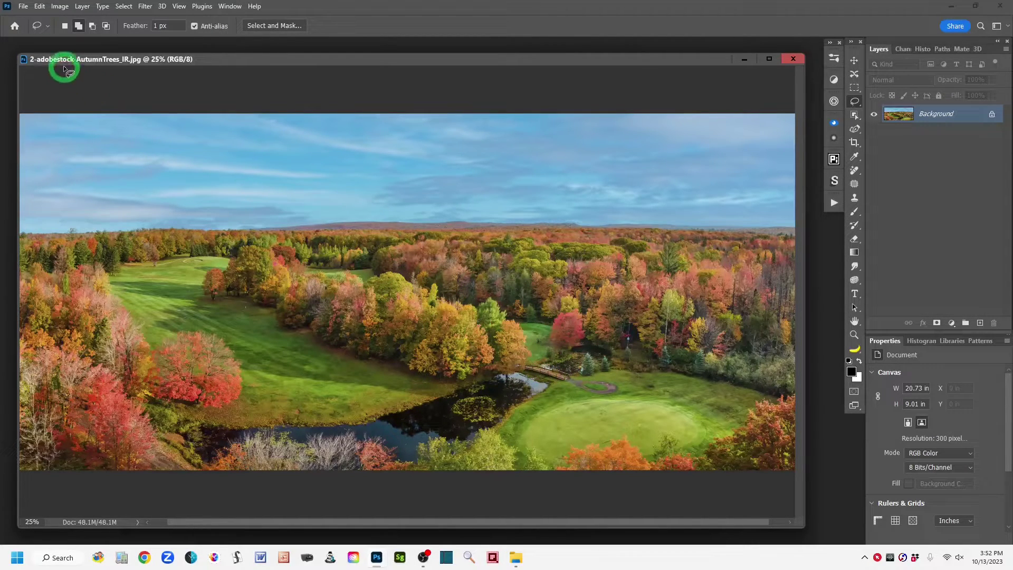
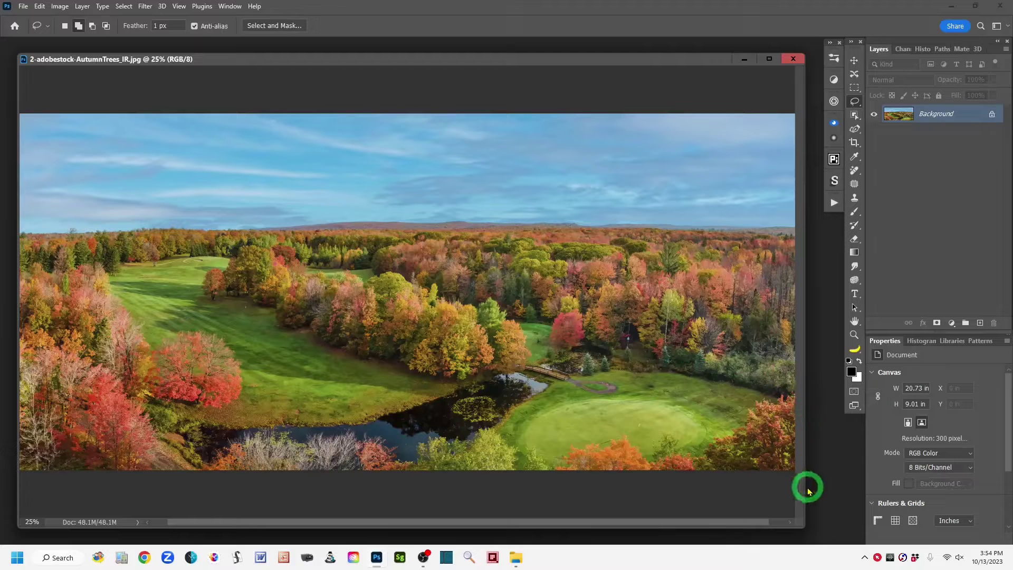
pyautogui.moveTo(805, 494); pyautogui.dragTo(834, 494)
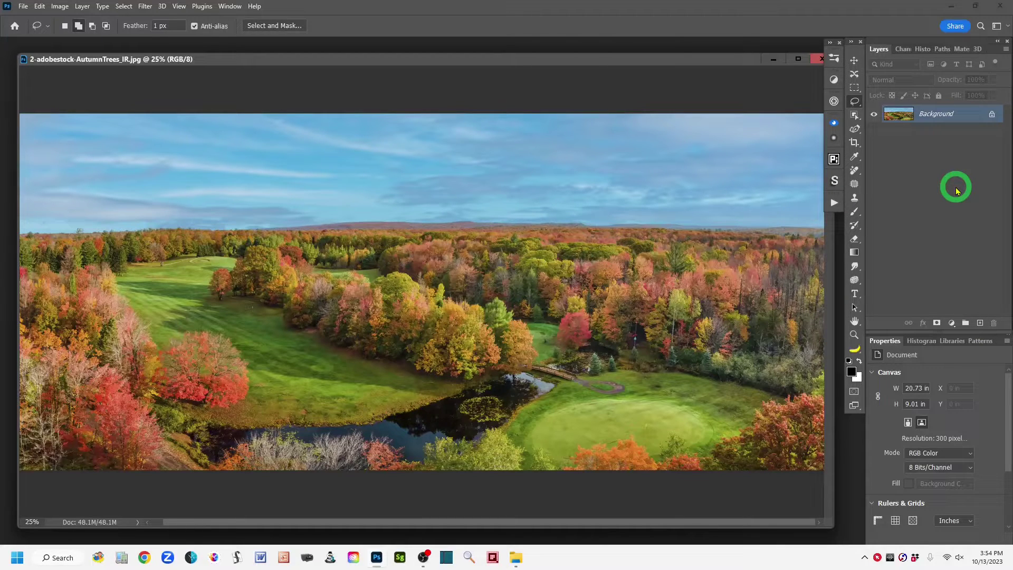
# - Duplicate the autumn photo's Background layer and add a Black & White adjustment layer above the copy
pyautogui.hotkey('ctrl', 'j')
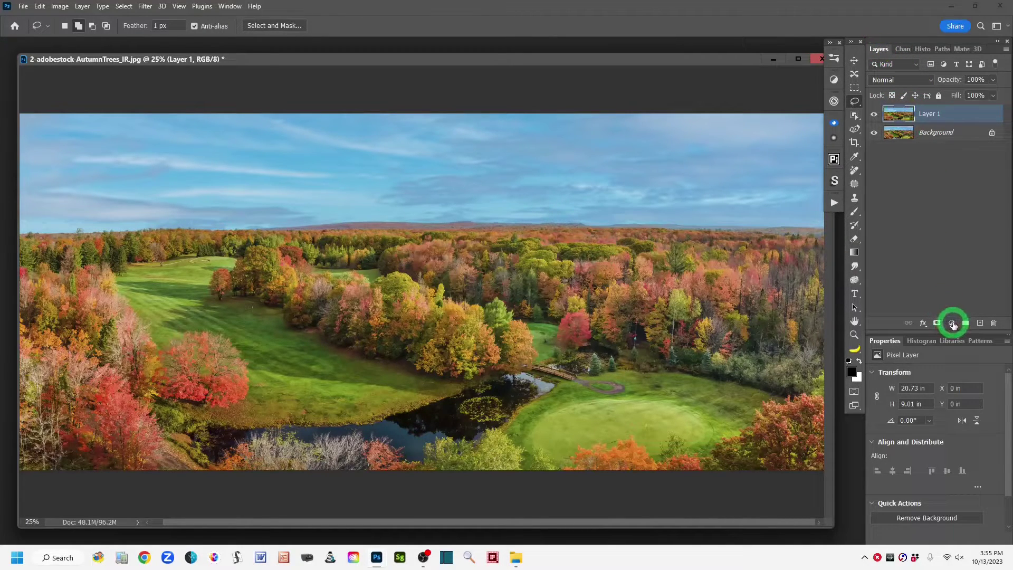
pyautogui.click(951, 323)
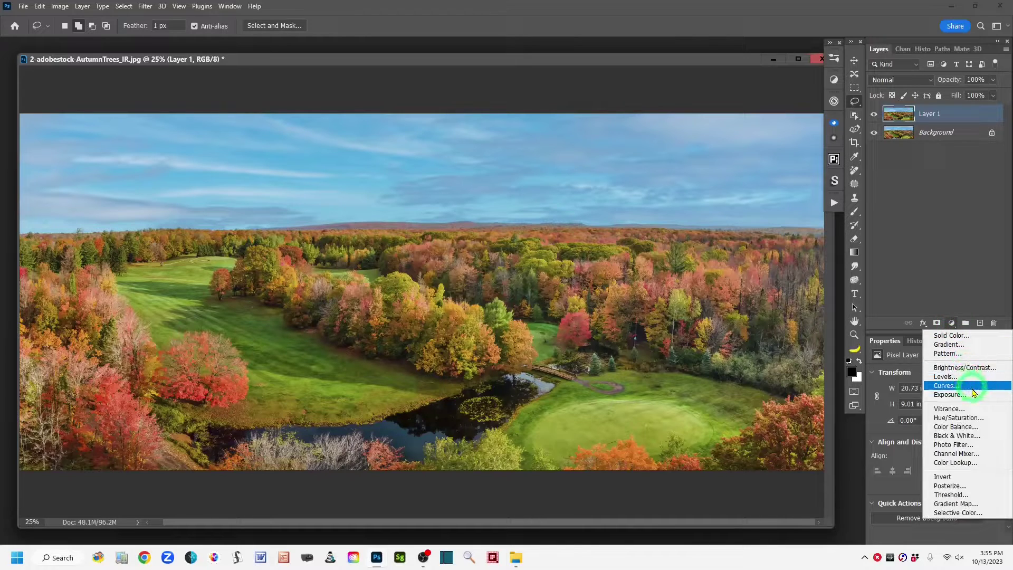
pyautogui.click(990, 438)
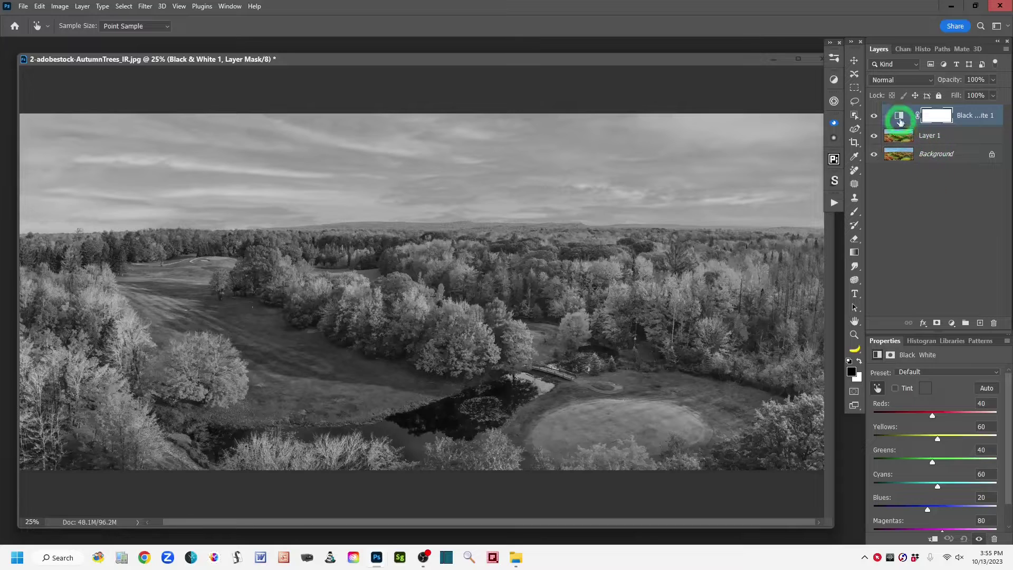
pyautogui.click(900, 119)
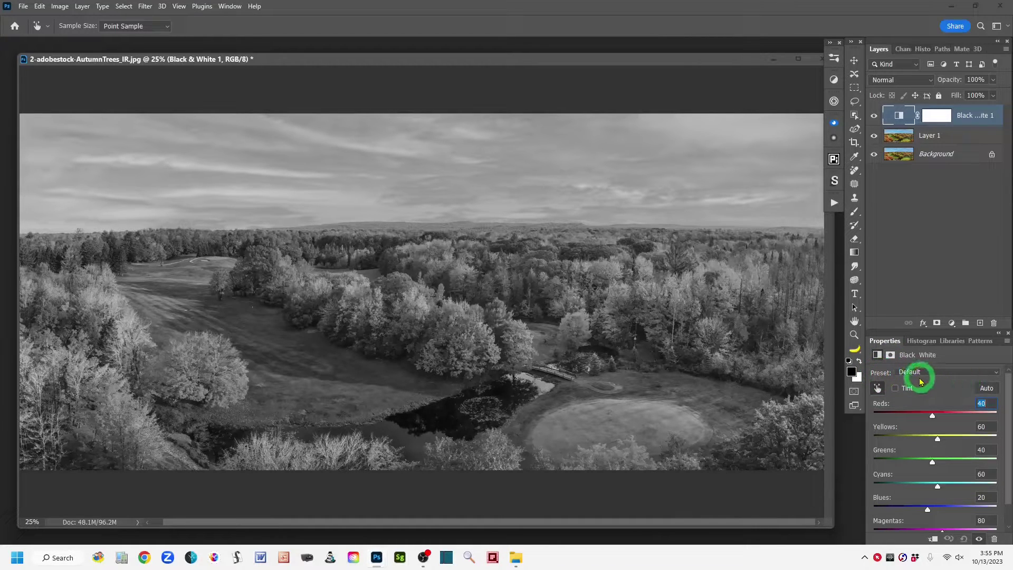
# - Try the Infrared preset on the Black & White adjustment, and return the preset to Default
pyautogui.click(996, 373)
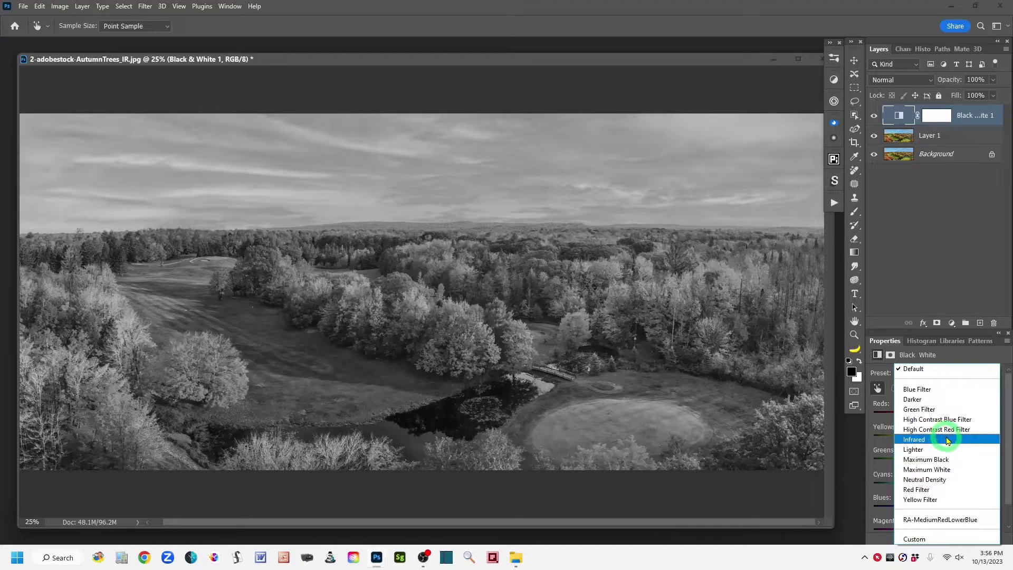
pyautogui.click(949, 441)
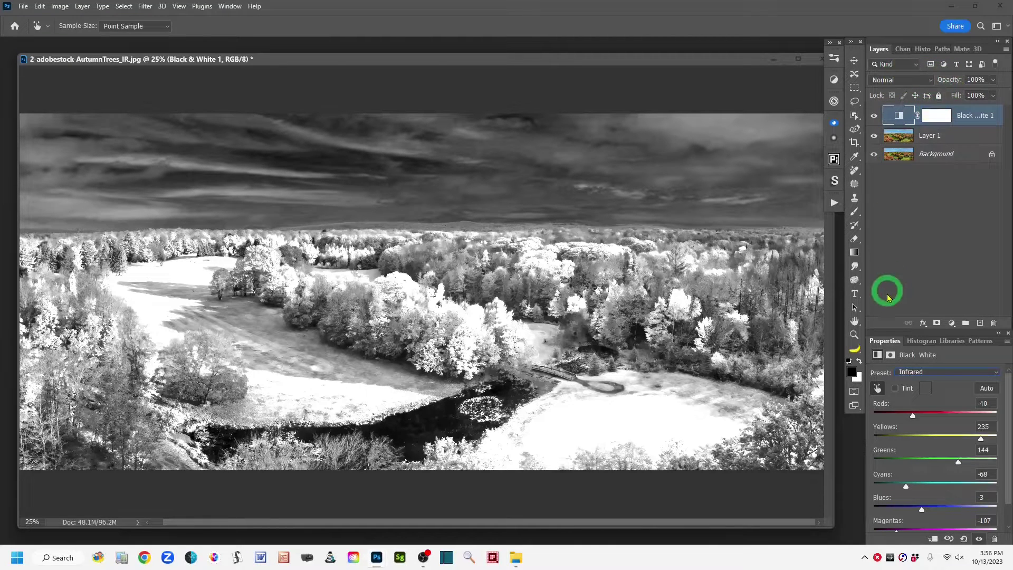
pyautogui.click(995, 372)
pyautogui.click(910, 365)
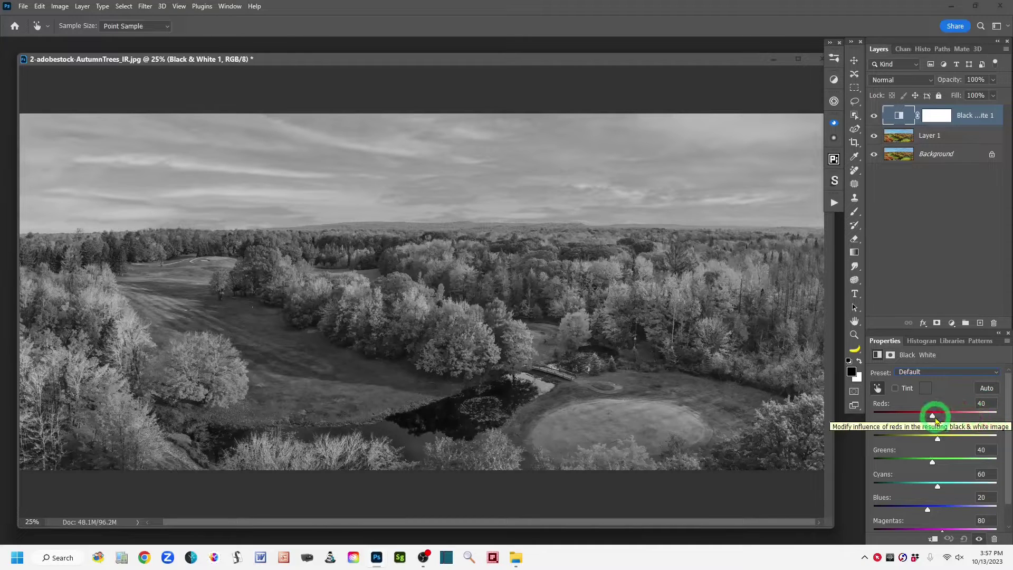
# - Raise the Reds value of the Black & White adjustment to 129 to brighten the red foliage
pyautogui.moveTo(932, 417); pyautogui.dragTo(953, 417)
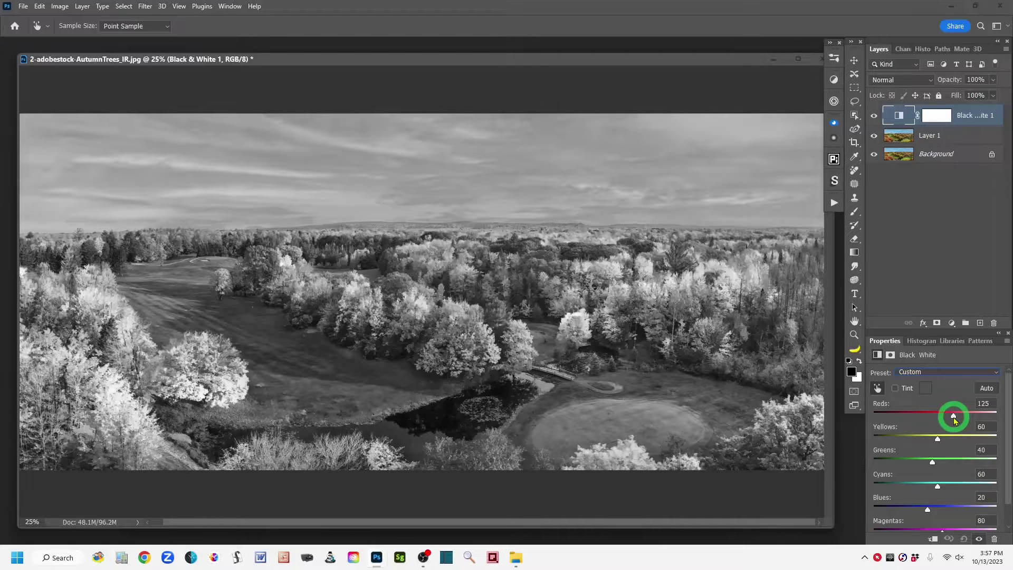
pyautogui.moveTo(957, 419); pyautogui.dragTo(953, 417)
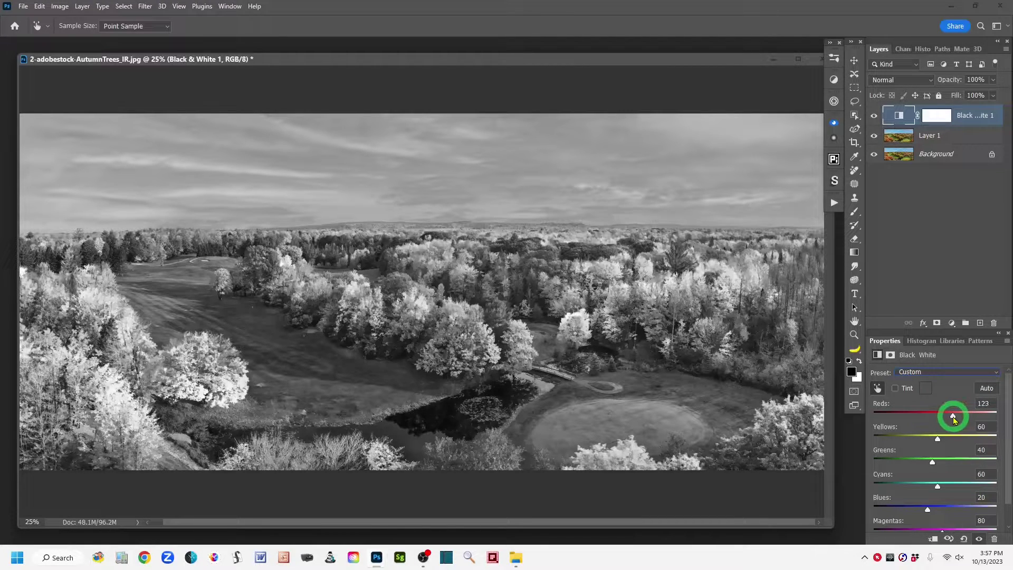
pyautogui.click(985, 405)
pyautogui.press('Up')
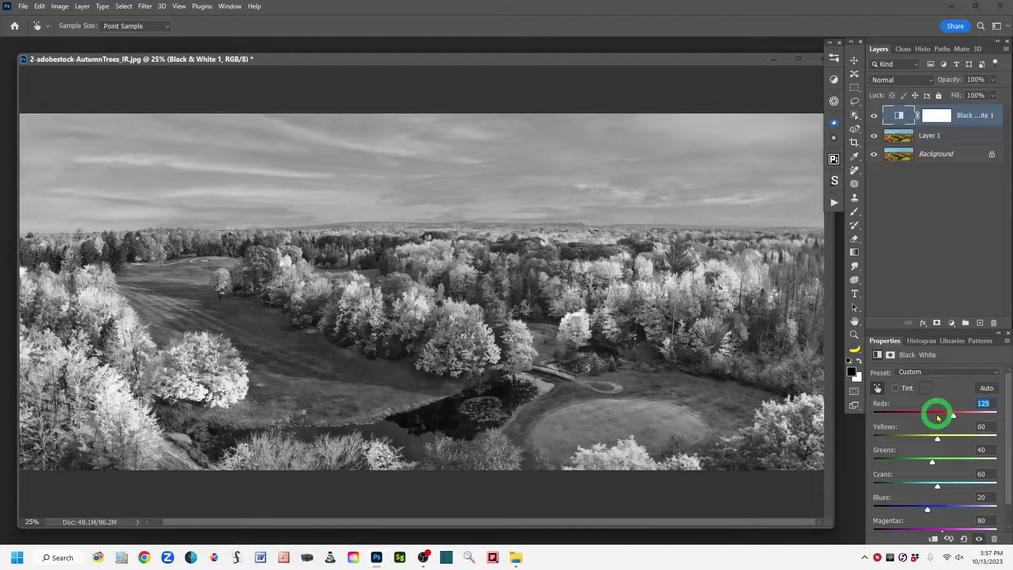
pyautogui.press('Up')
pyautogui.press('Up')
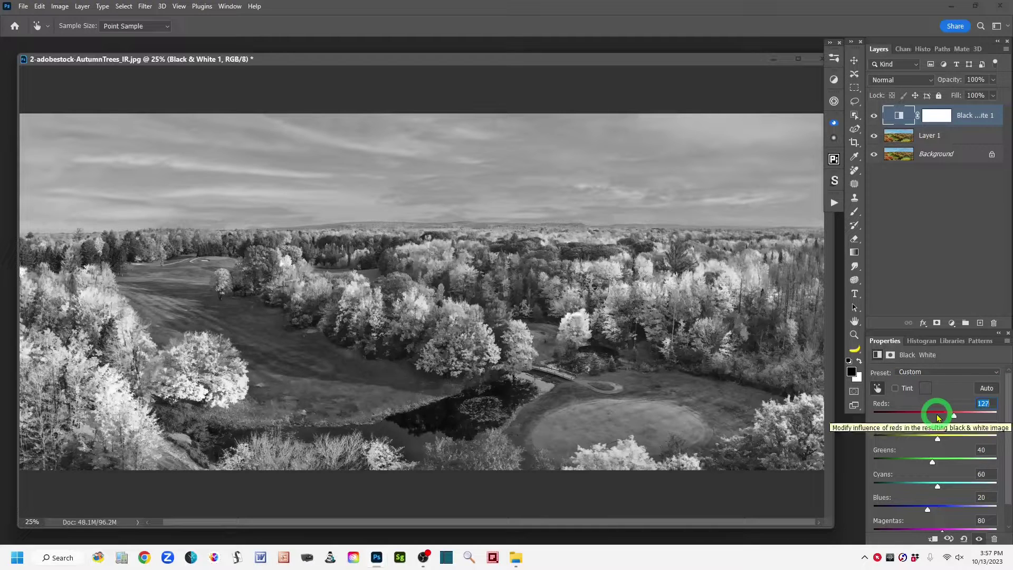
pyautogui.press('Up')
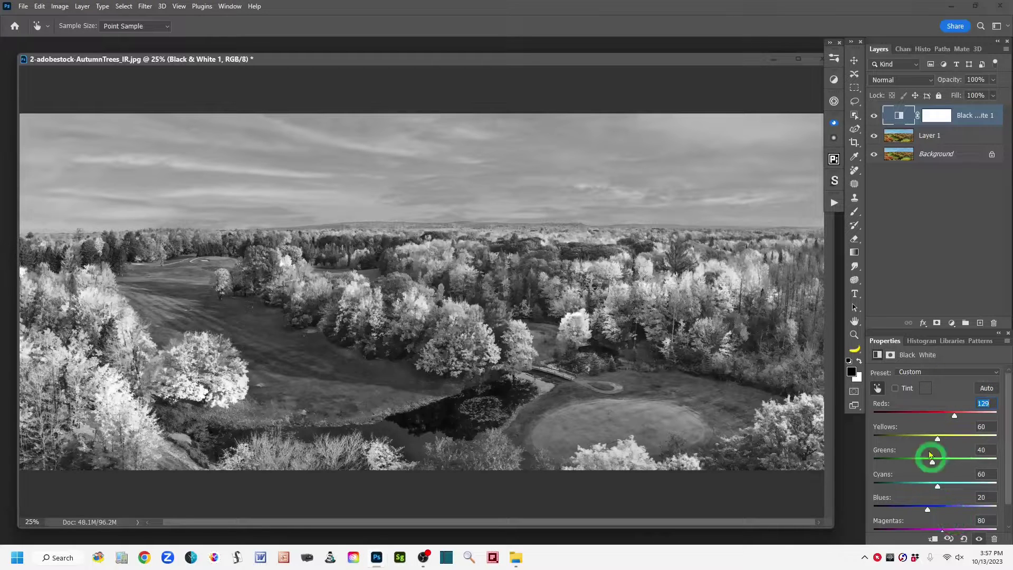
# - Compare the autumn photo with and without the Black & White adjustment layer
pyautogui.click(977, 539)
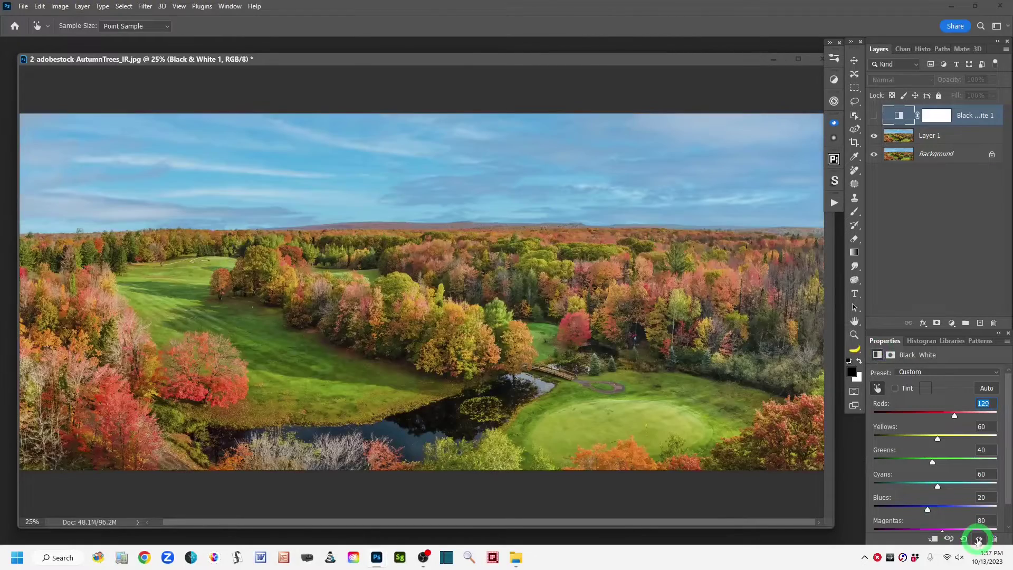
pyautogui.click(978, 539)
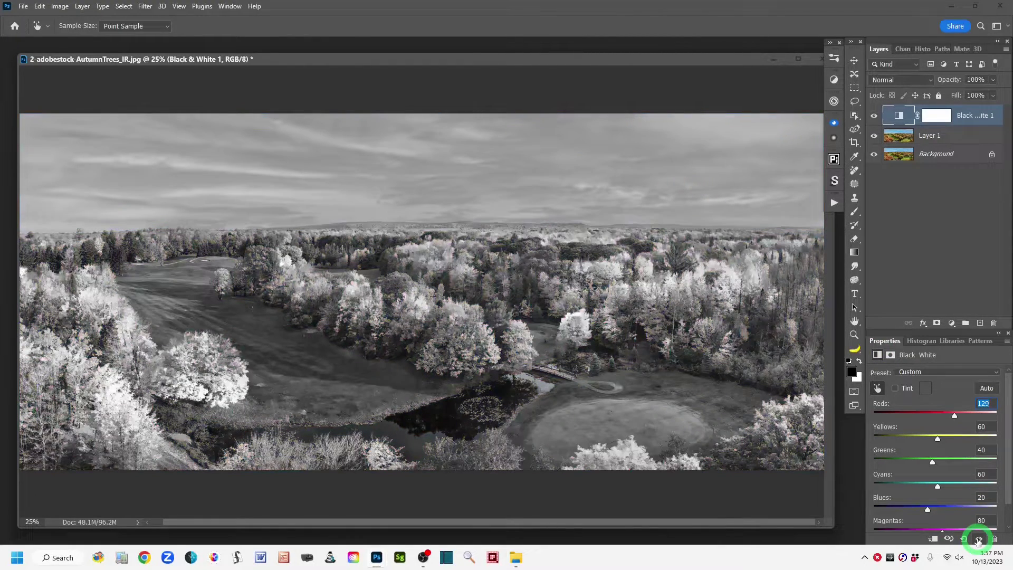
pyautogui.click(977, 539)
pyautogui.click(978, 539)
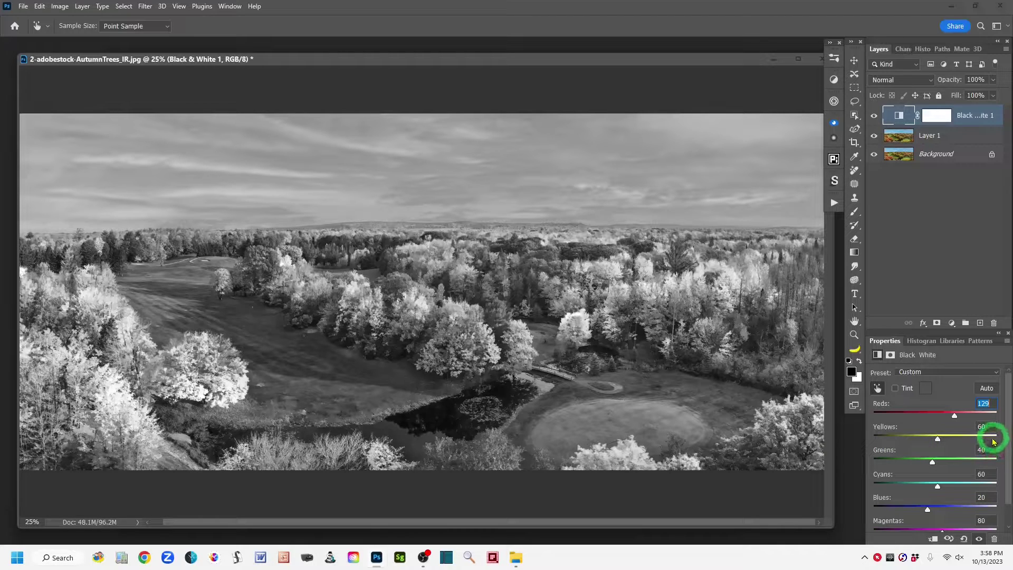
# - Raise the Yellows value of the Black & White adjustment to 118 and compare the result with the colour photo
pyautogui.moveTo(937, 440); pyautogui.dragTo(954, 442)
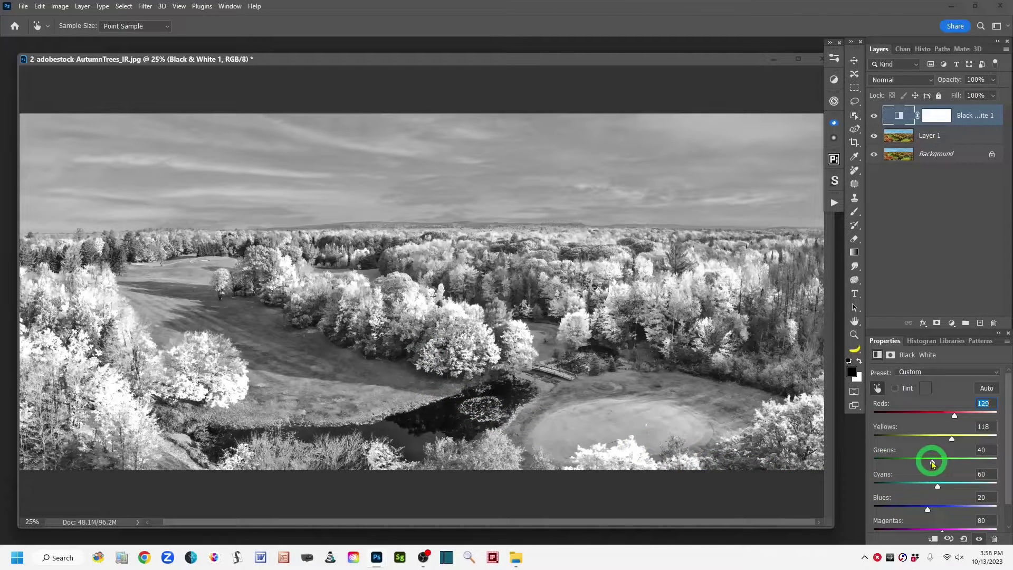
pyautogui.moveTo(932, 463); pyautogui.dragTo(932, 463)
pyautogui.click(979, 539)
pyautogui.click(979, 538)
# - Set the Greens value of the Black & White adjustment to 90
pyautogui.moveTo(932, 464); pyautogui.dragTo(940, 466)
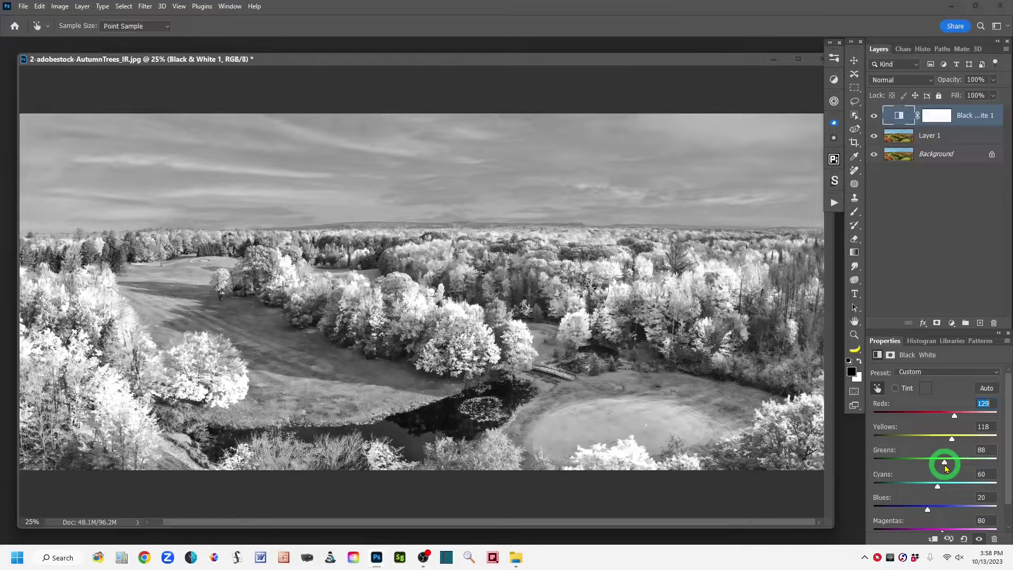
pyautogui.moveTo(946, 468); pyautogui.dragTo(945, 464)
pyautogui.click(208, 355)
pyautogui.click(291, 393)
pyautogui.click(987, 450)
pyautogui.write('84')
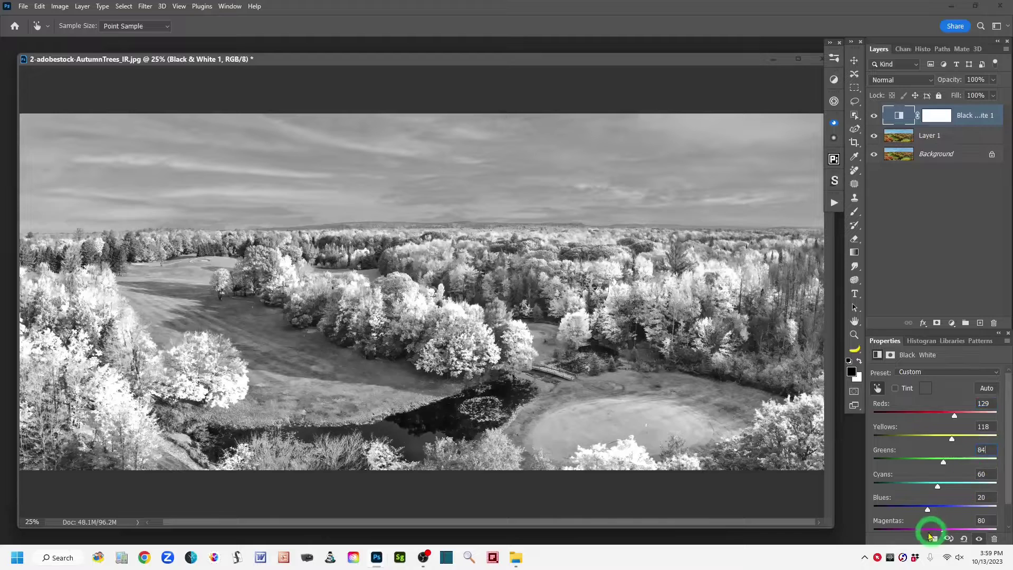
pyautogui.press('Up')
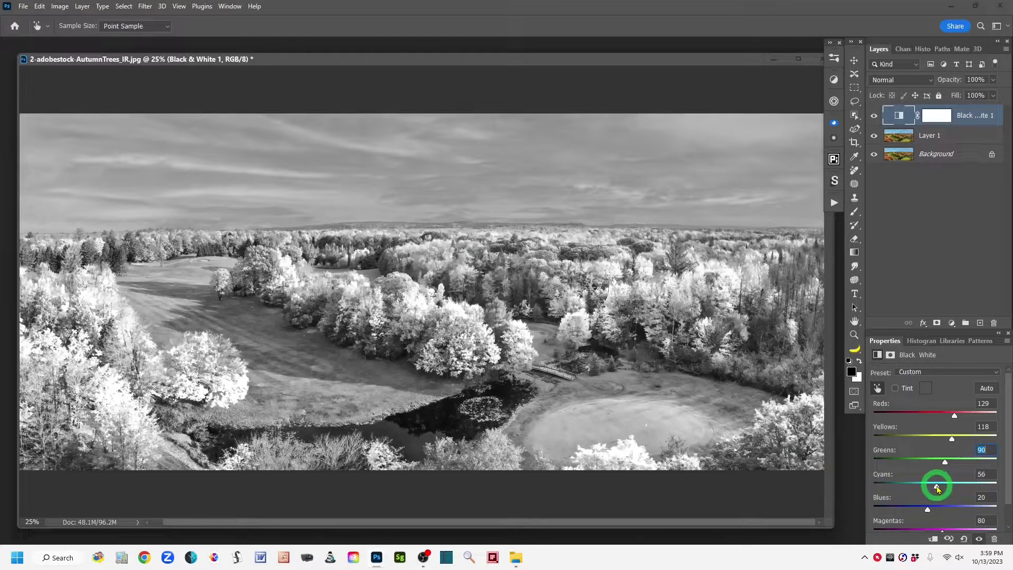
# - Darken the sky by lowering Cyans to -70 and Blues to -61, and compare the result with the colour photo
pyautogui.moveTo(935, 488); pyautogui.dragTo(905, 490)
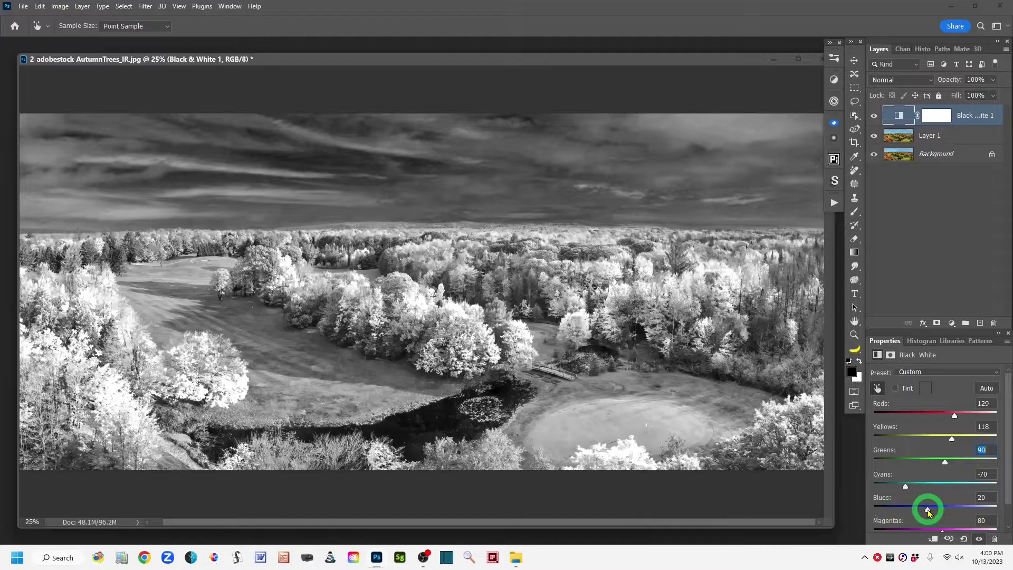
pyautogui.moveTo(928, 510); pyautogui.dragTo(908, 513)
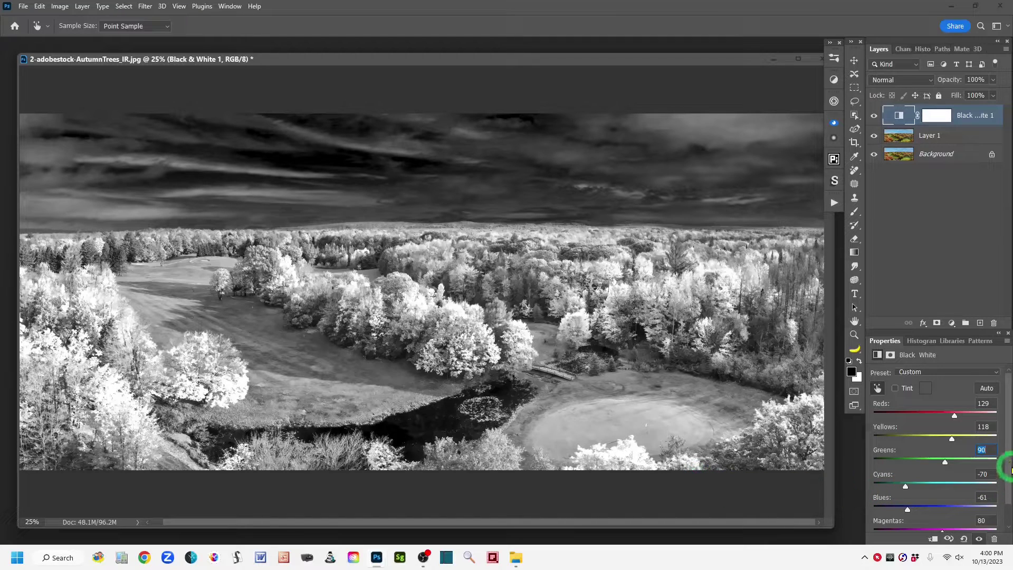
pyautogui.scroll(-2, 1010, 473)
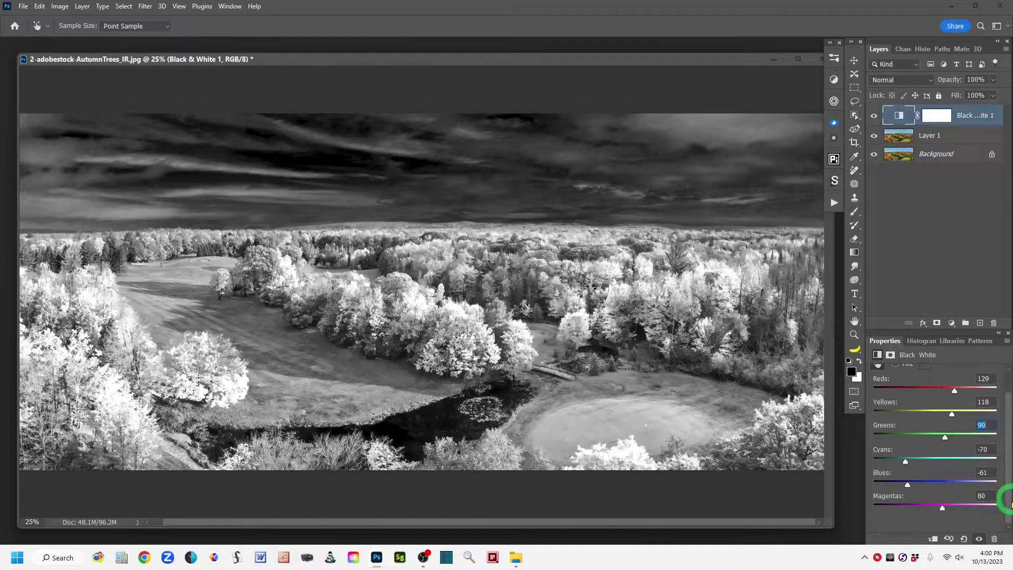
pyautogui.click(979, 540)
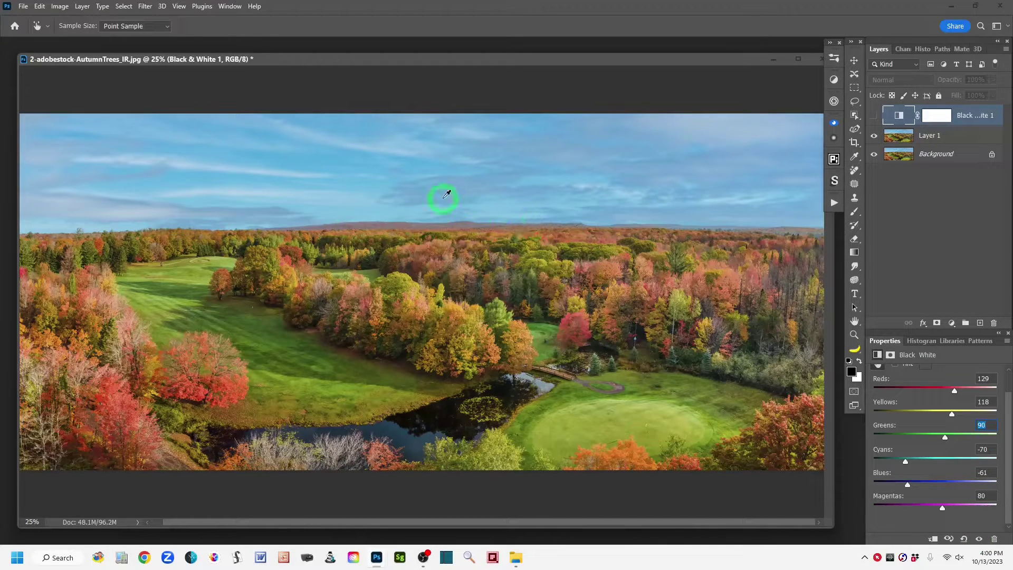
pyautogui.click(976, 538)
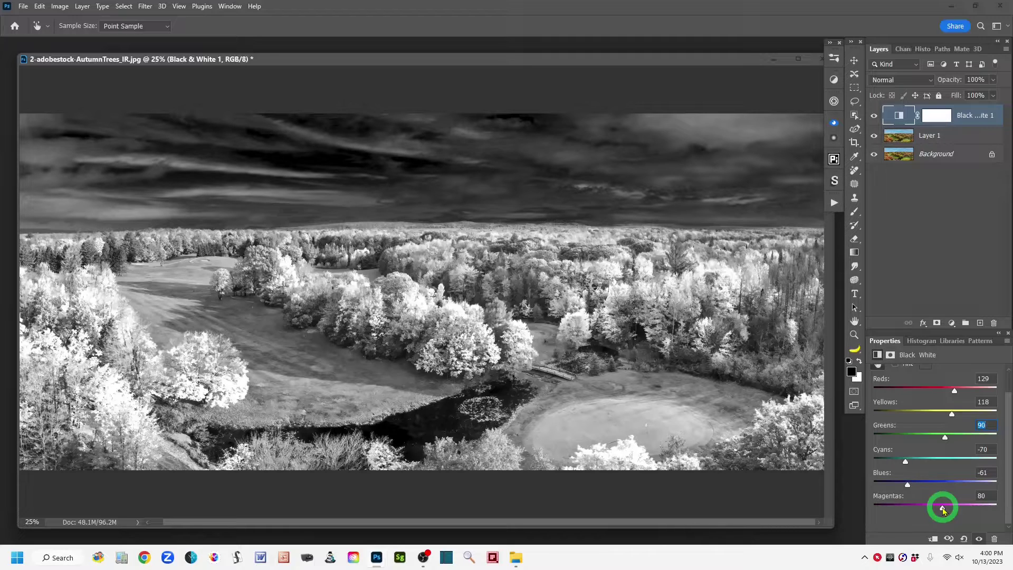
# - Raise the Magentas value to 300, and compare the conversion with the Background layer alone
pyautogui.moveTo(943, 509); pyautogui.dragTo(960, 511)
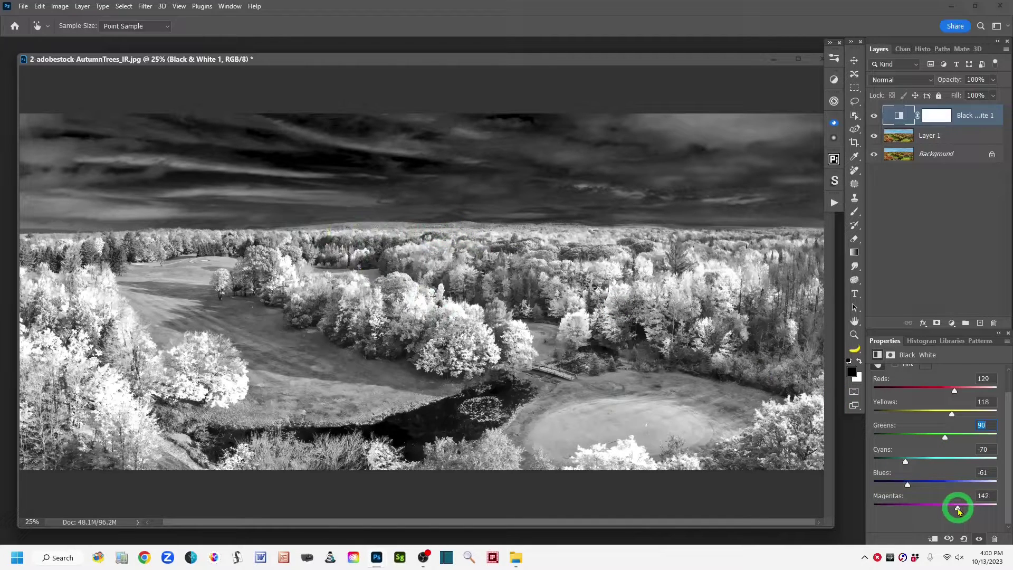
pyautogui.moveTo(959, 511); pyautogui.dragTo(1009, 511)
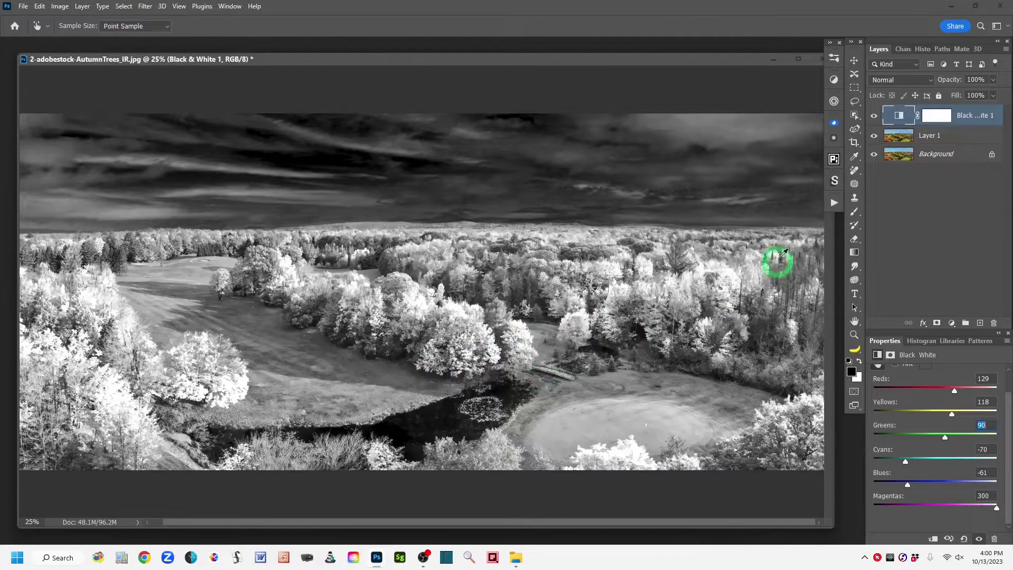
pyautogui.keyDown('alt'); pyautogui.click(874, 154); pyautogui.keyUp('alt')
pyautogui.keyDown('alt'); pyautogui.click(874, 156); pyautogui.keyUp('alt')
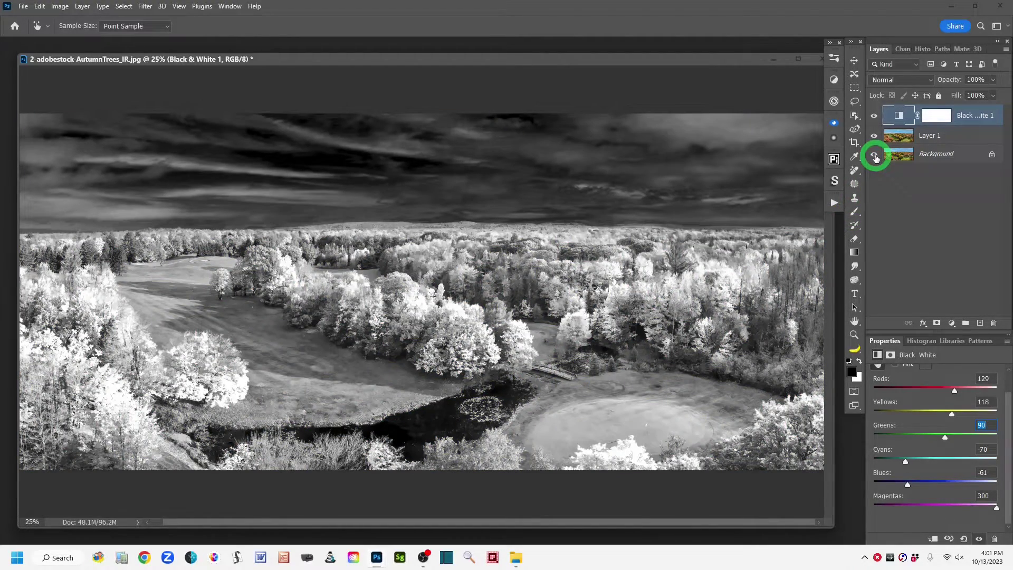
pyautogui.keyDown('alt'); pyautogui.click(874, 156); pyautogui.keyUp('alt')
pyautogui.keyDown('alt'); pyautogui.click(875, 156); pyautogui.keyUp('alt')
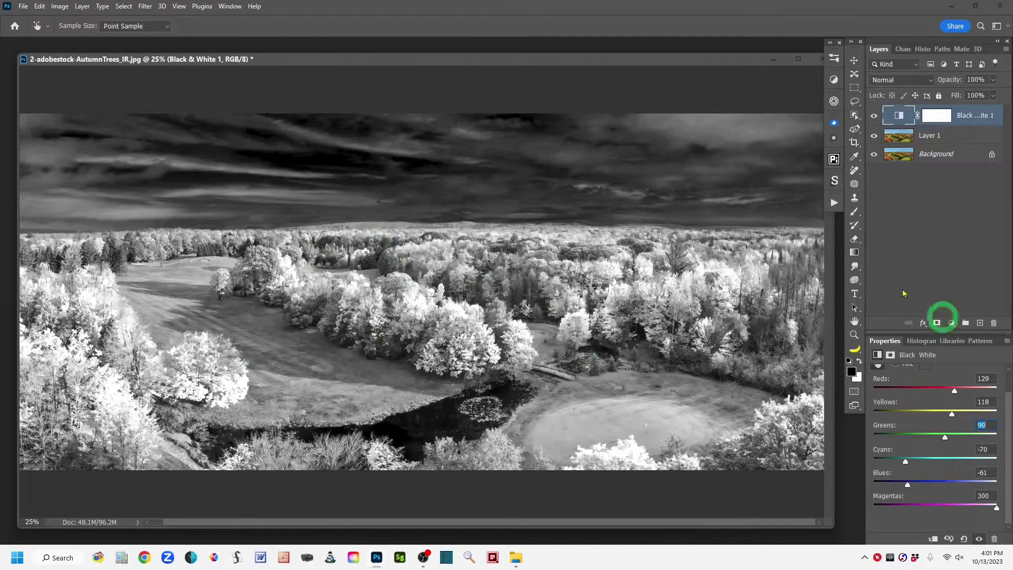
# - Stamp all visible layers onto a new layer at the top of the stack and name it "stamp layer"
pyautogui.click(980, 322)
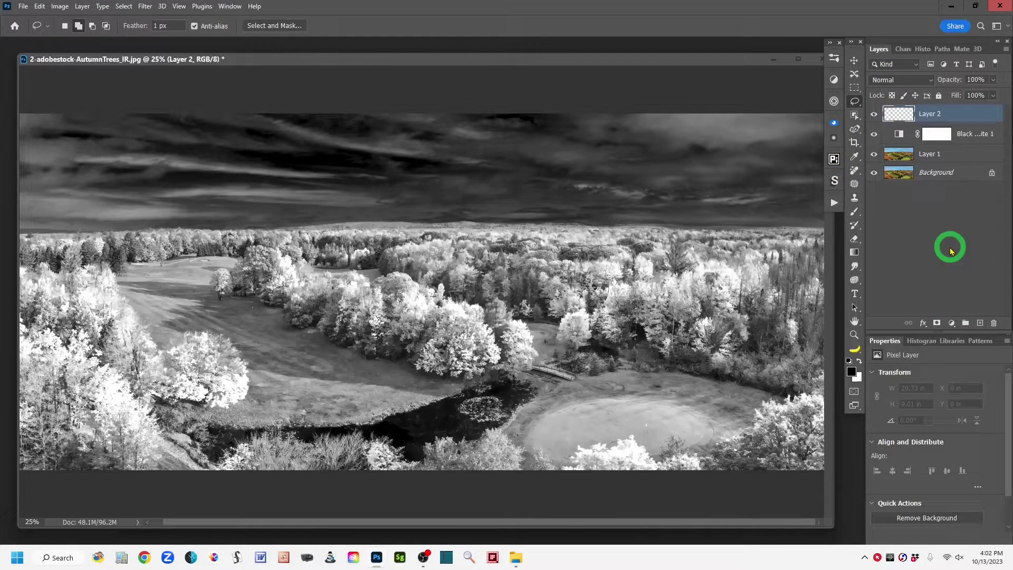
pyautogui.hotkey('ctrl', 'shift', 'alt', 'e')
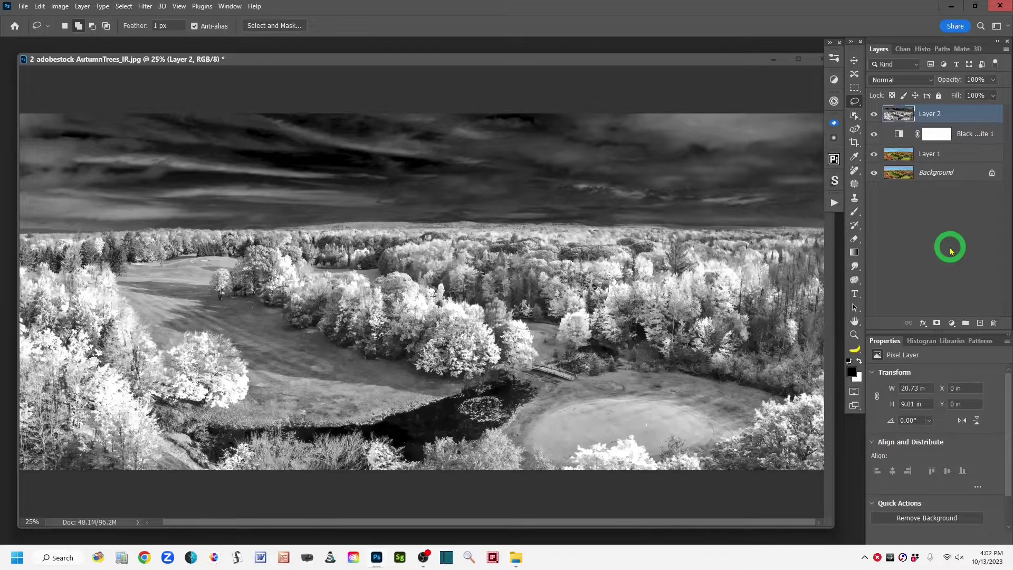
pyautogui.doubleClick(931, 115)
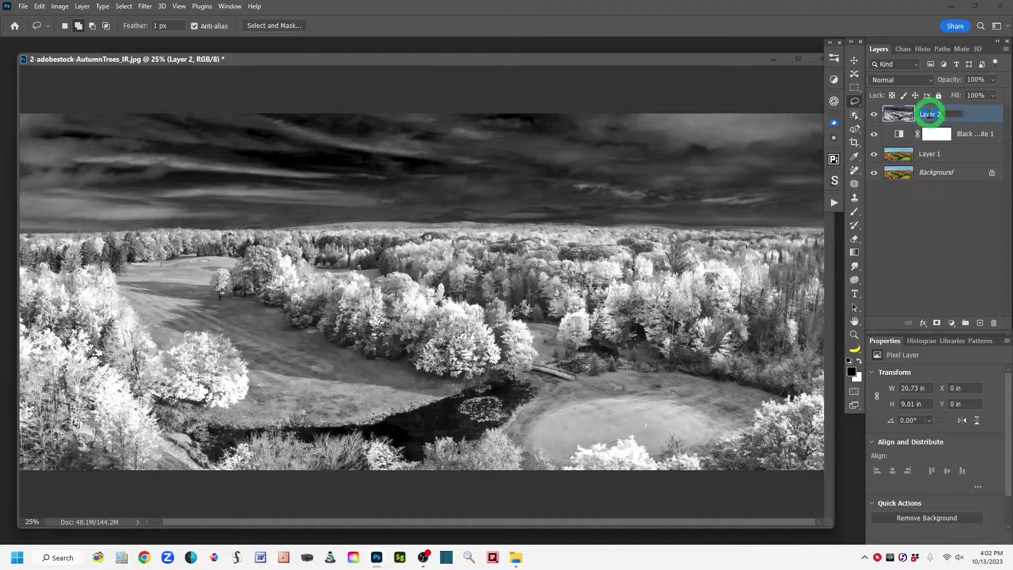
pyautogui.write('stamp')
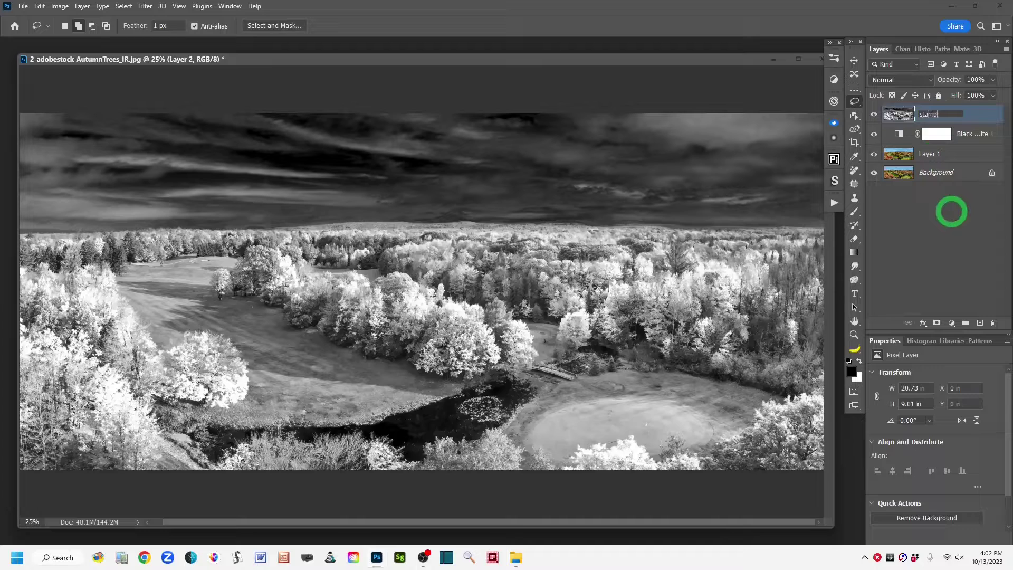
pyautogui.write(' layer')
pyautogui.press('Return')
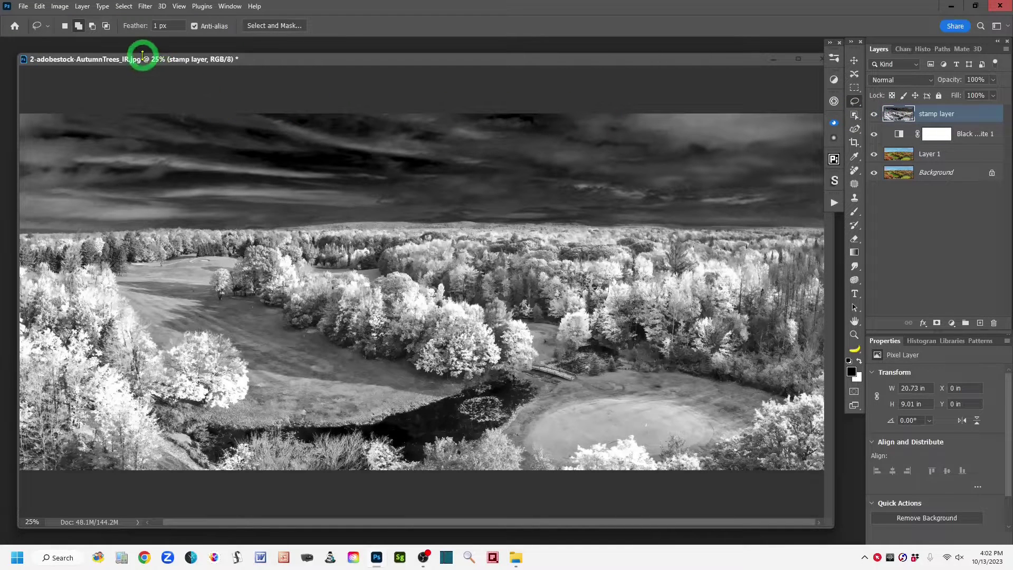
# - Start a Color Range selection on the stamp layer and set it to pick the Highlights
pyautogui.click(122, 7)
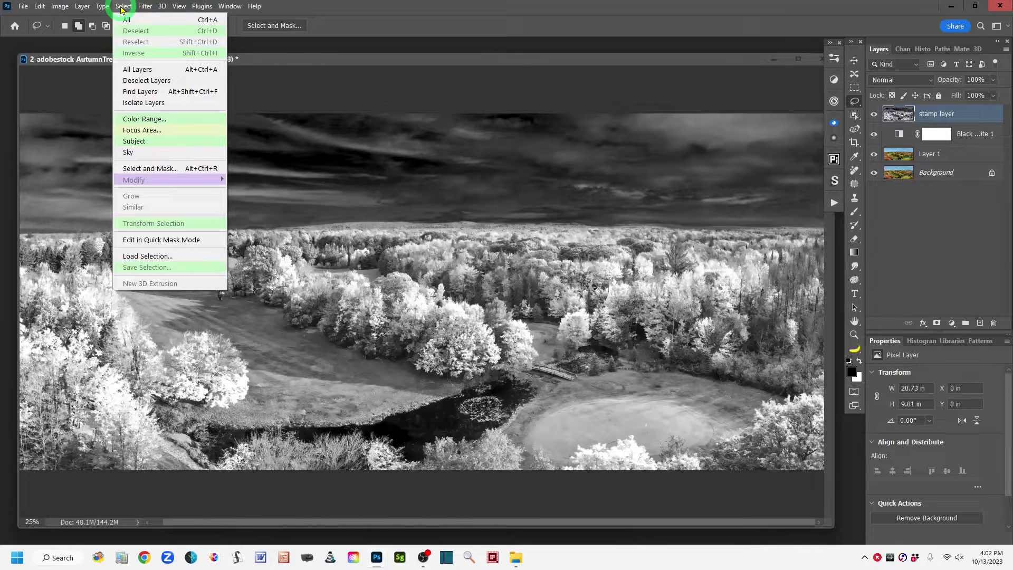
pyautogui.click(185, 121)
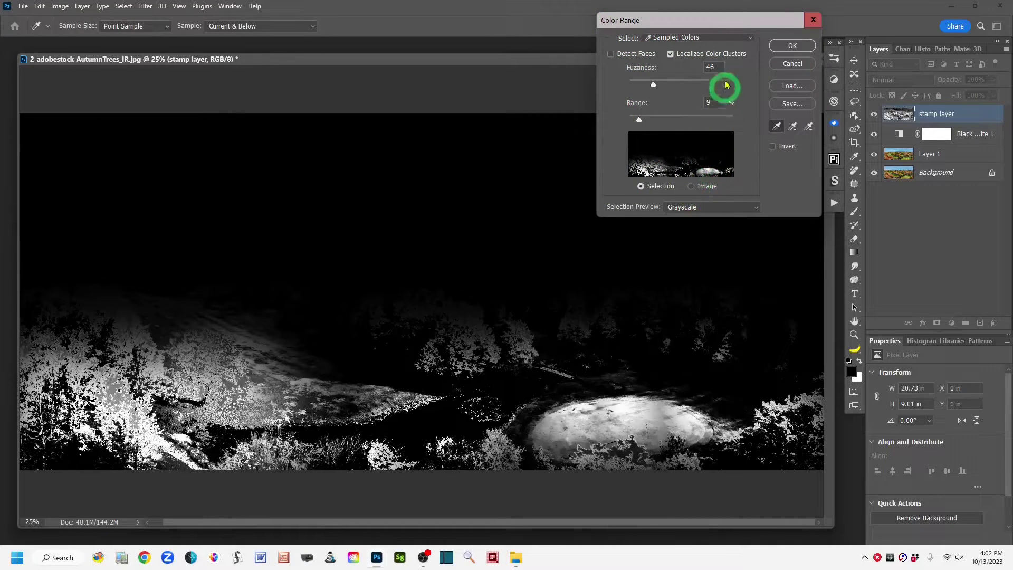
pyautogui.moveTo(718, 23); pyautogui.dragTo(711, 28)
pyautogui.moveTo(702, 83); pyautogui.dragTo(694, 93)
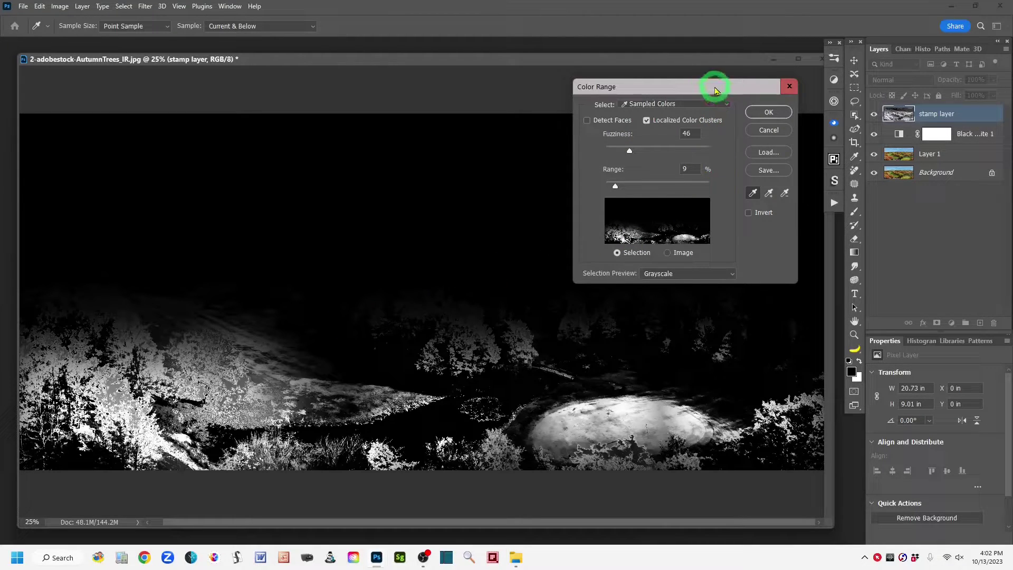
pyautogui.moveTo(716, 90)
pyautogui.mouseDown()
pyautogui.moveTo(690, 80)
pyautogui.moveTo(696, 86)
pyautogui.mouseUp()
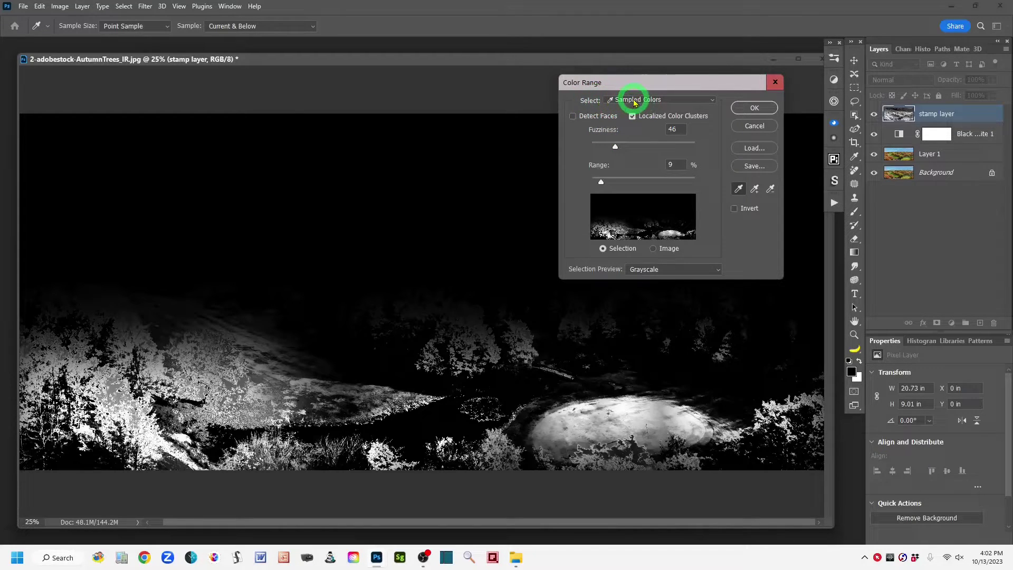
pyautogui.click(712, 101)
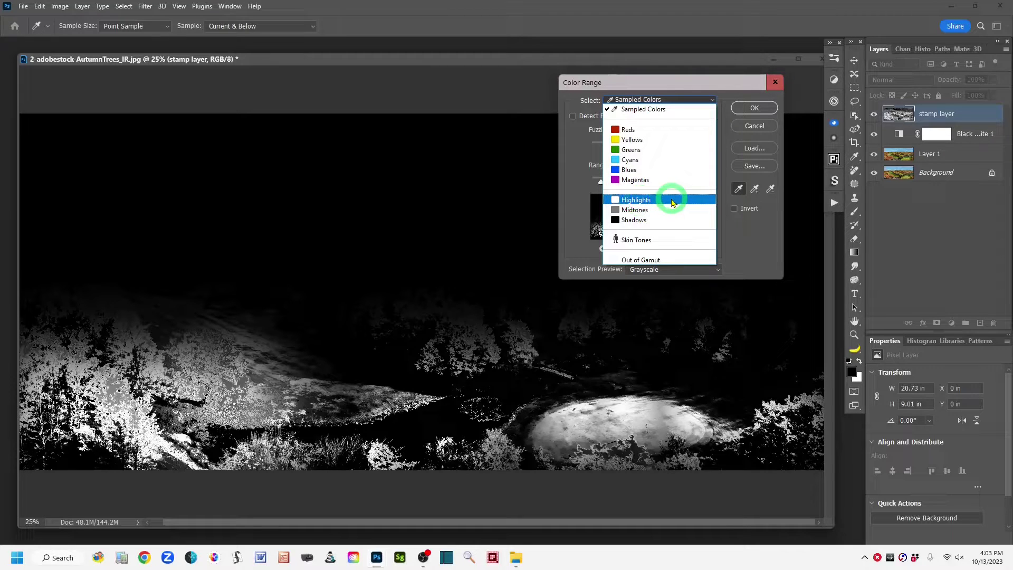
pyautogui.click(672, 204)
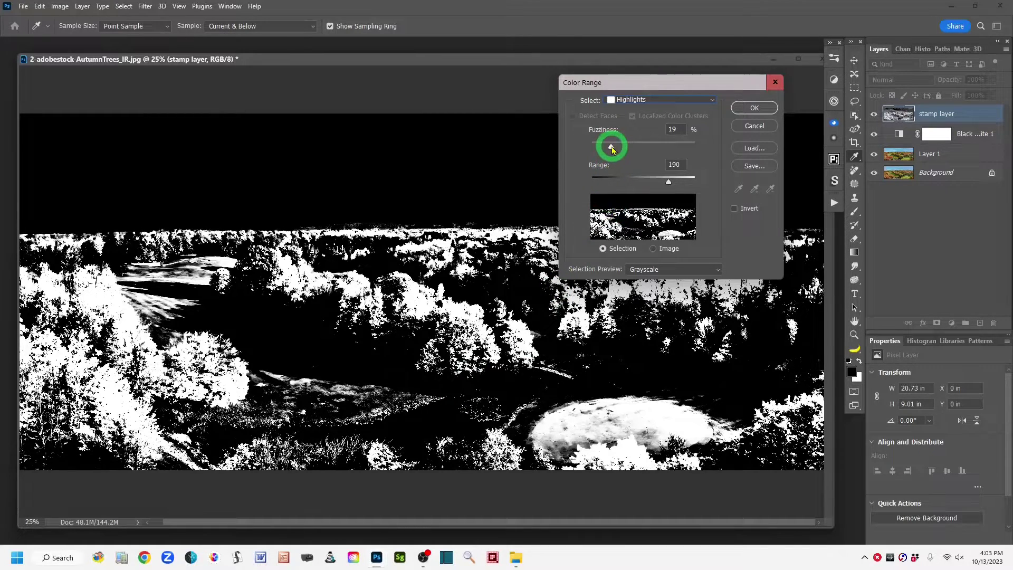
# - Set the Color Range fuzziness to 32% and the range to 207, and create the highlights selection
pyautogui.moveTo(612, 149); pyautogui.dragTo(619, 151)
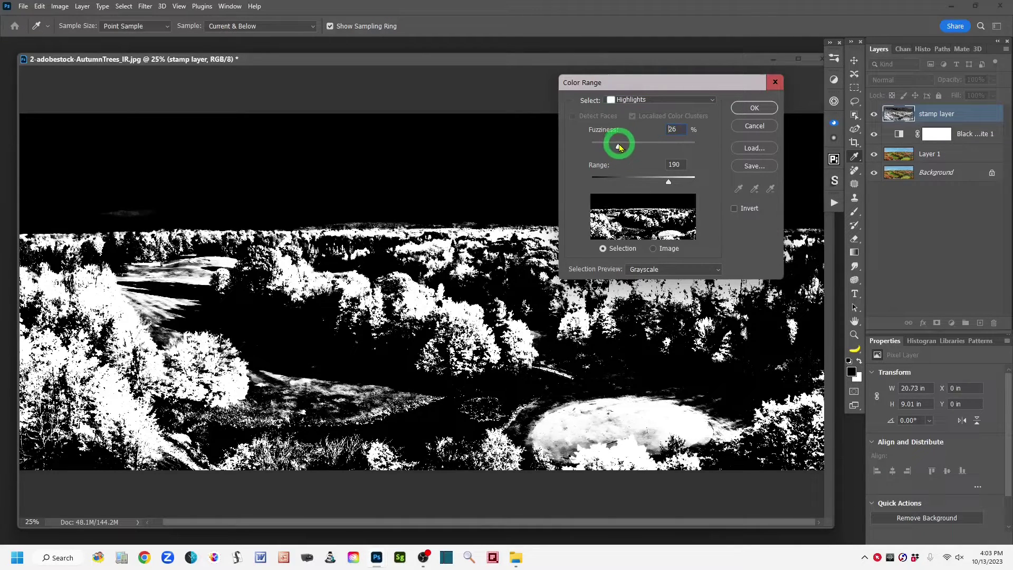
pyautogui.moveTo(622, 148); pyautogui.dragTo(624, 149)
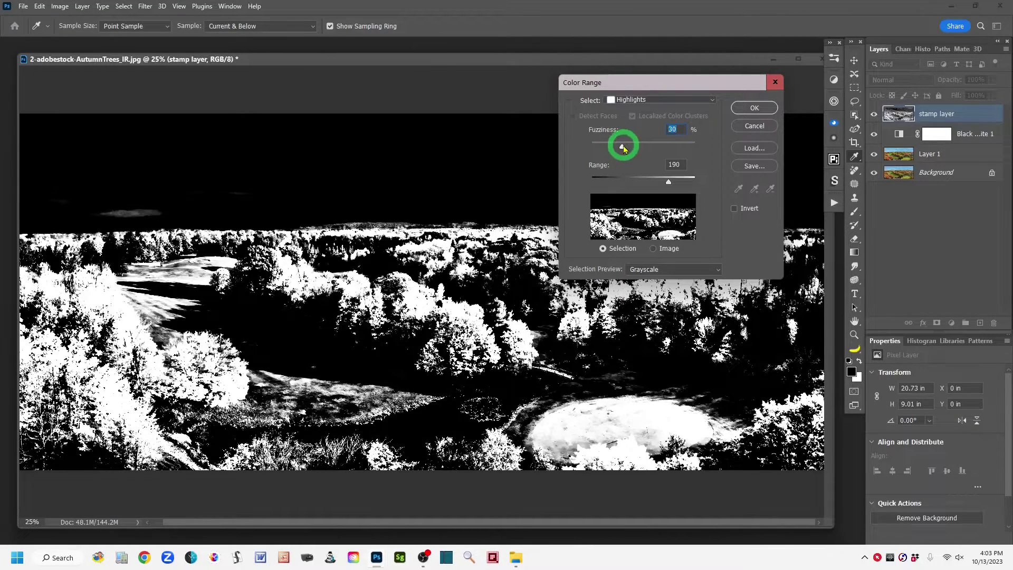
pyautogui.moveTo(624, 149); pyautogui.dragTo(627, 150)
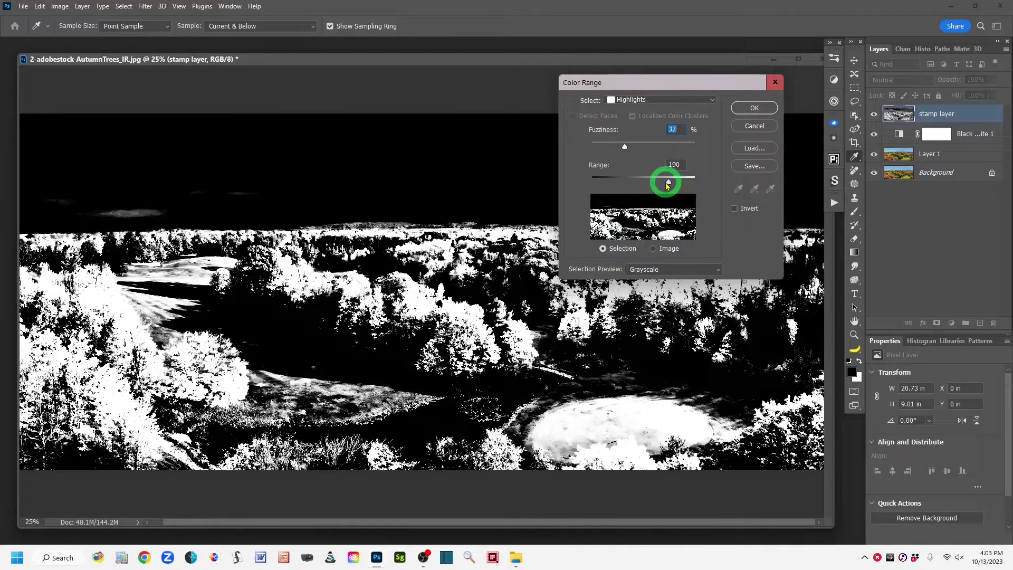
pyautogui.moveTo(669, 183); pyautogui.dragTo(678, 187)
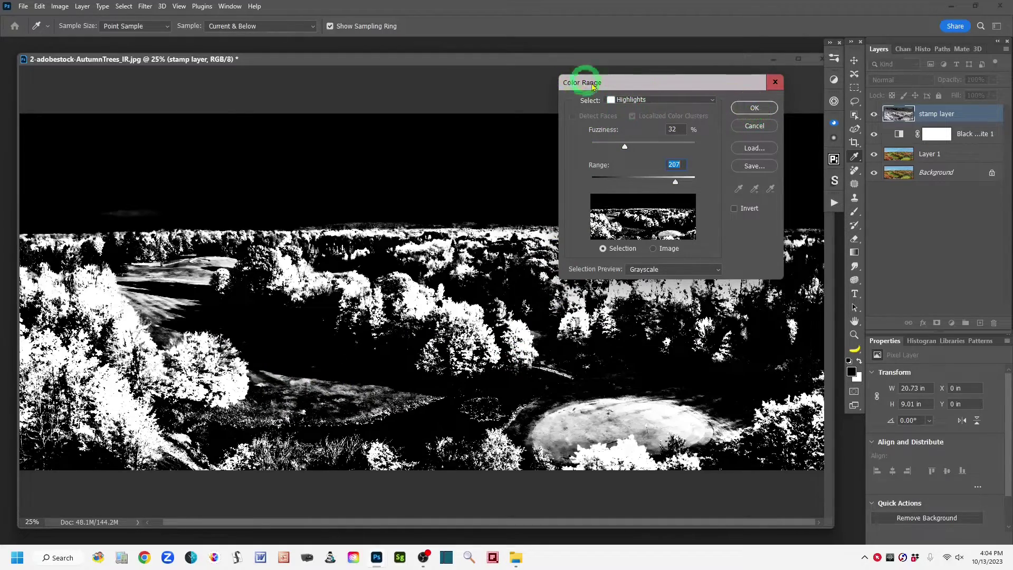
pyautogui.click(755, 109)
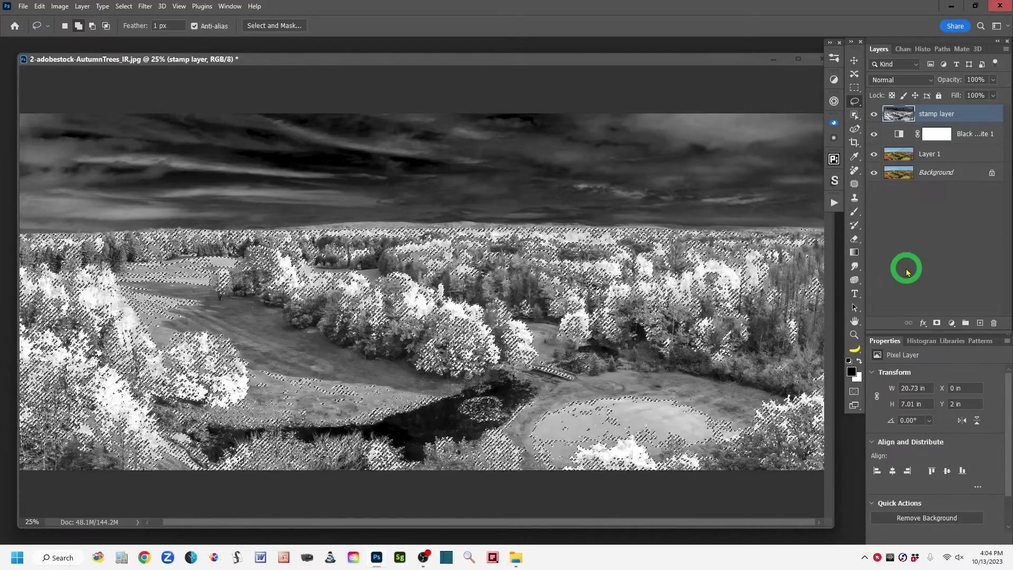
# - Copy the selected highlights onto a new layer, check it in isolation, and name it "Select Color HiLites"
pyautogui.hotkey('ctrl', 'j')
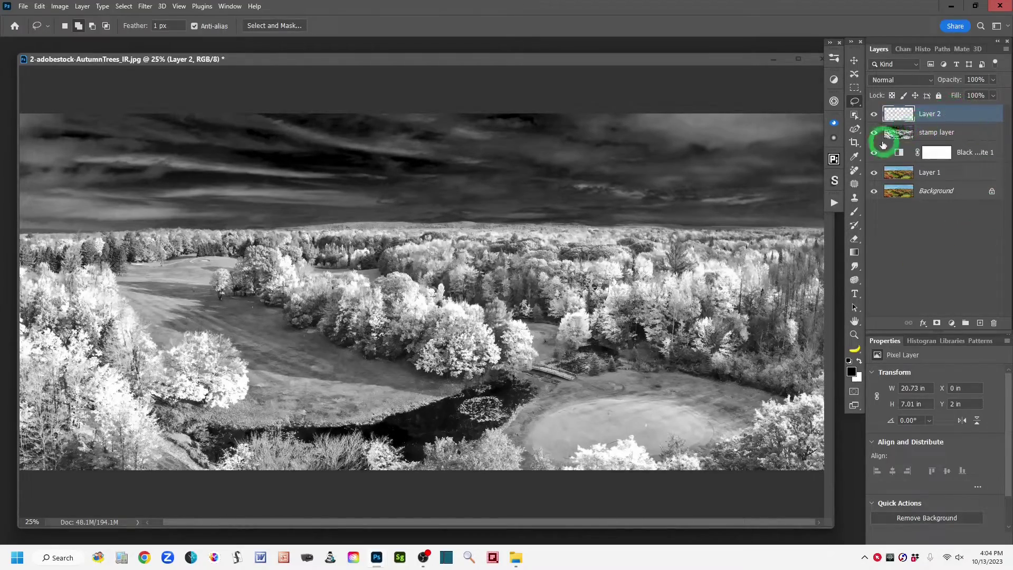
pyautogui.moveTo(872, 135); pyautogui.dragTo(871, 208)
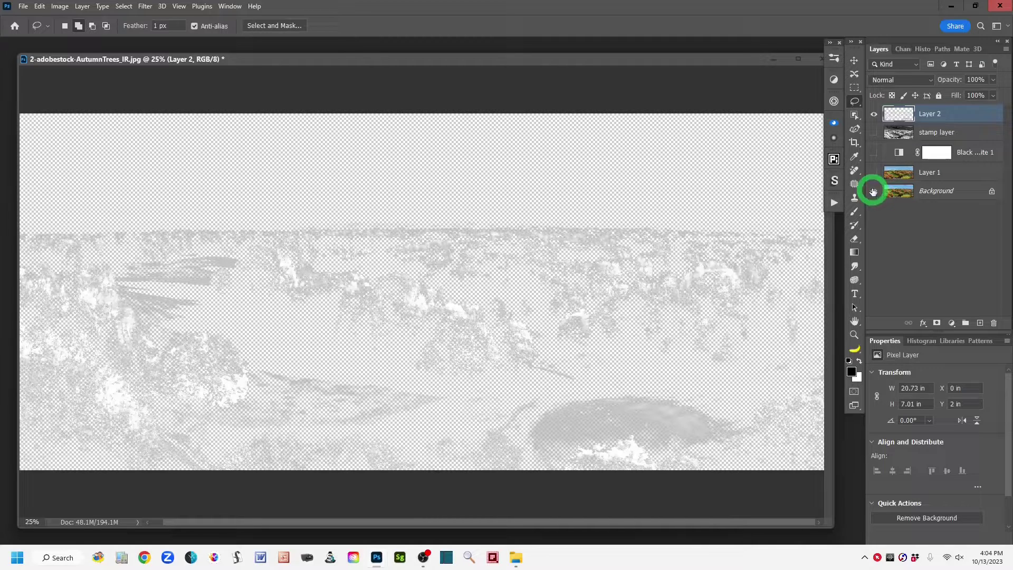
pyautogui.keyDown('alt'); pyautogui.click(874, 115); pyautogui.keyUp('alt')
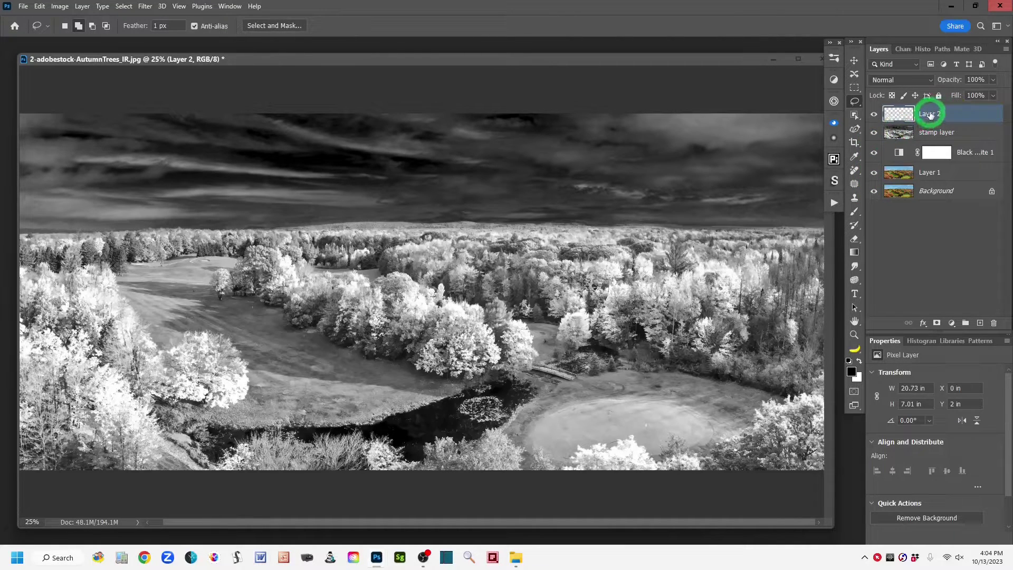
pyautogui.doubleClick(930, 115)
pyautogui.write('Select Color HiLites')
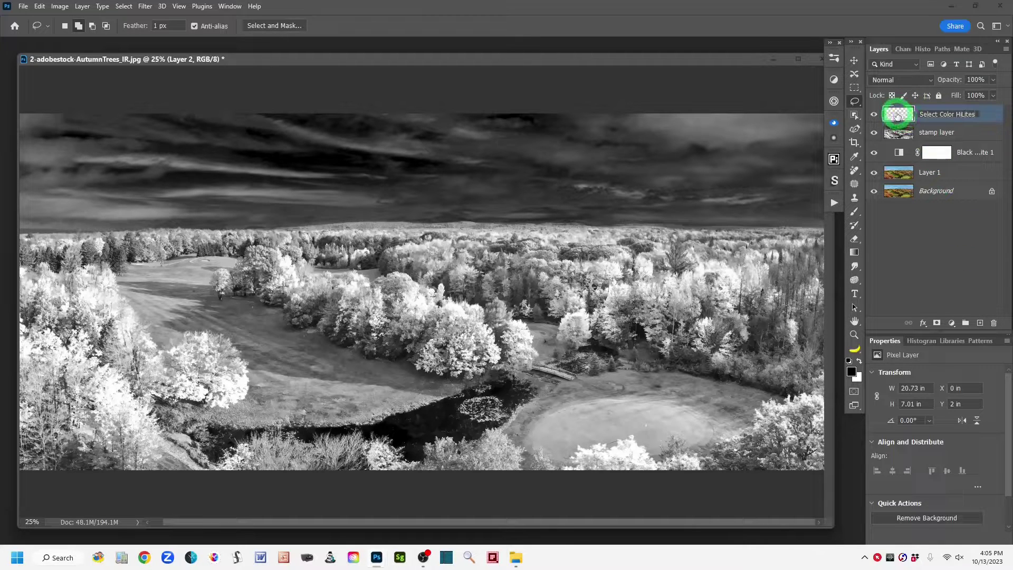
pyautogui.click(898, 115)
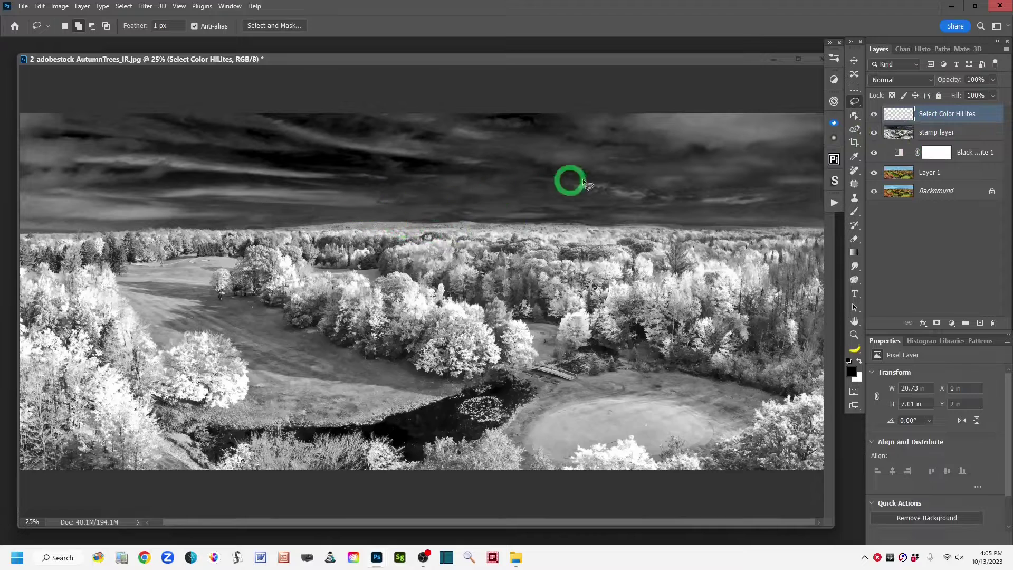
# - Apply a Gaussian Blur with a radius of 30.4 pixels to the Select Color HiLites layer
pyautogui.click(144, 7)
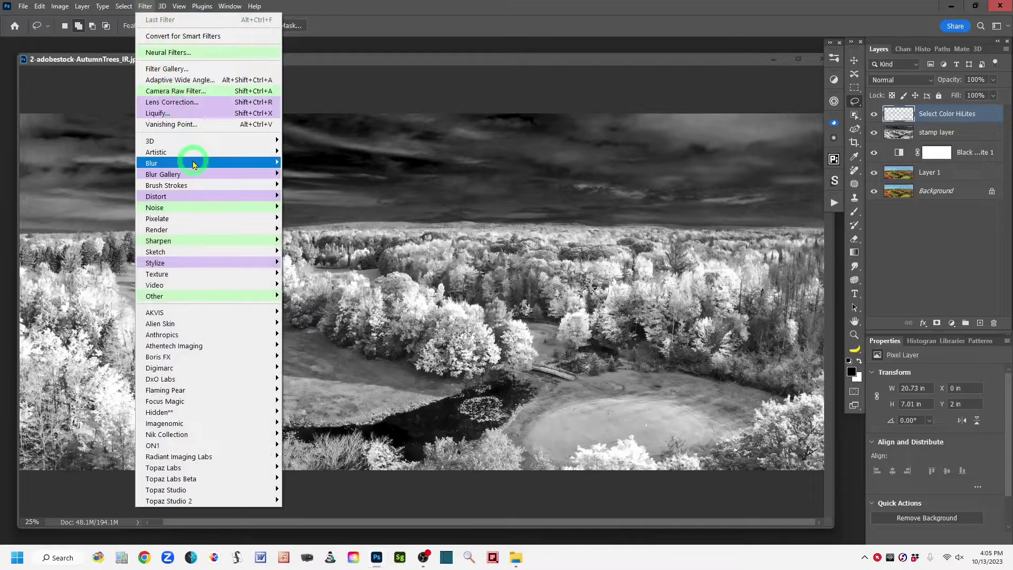
pyautogui.moveTo(194, 164)
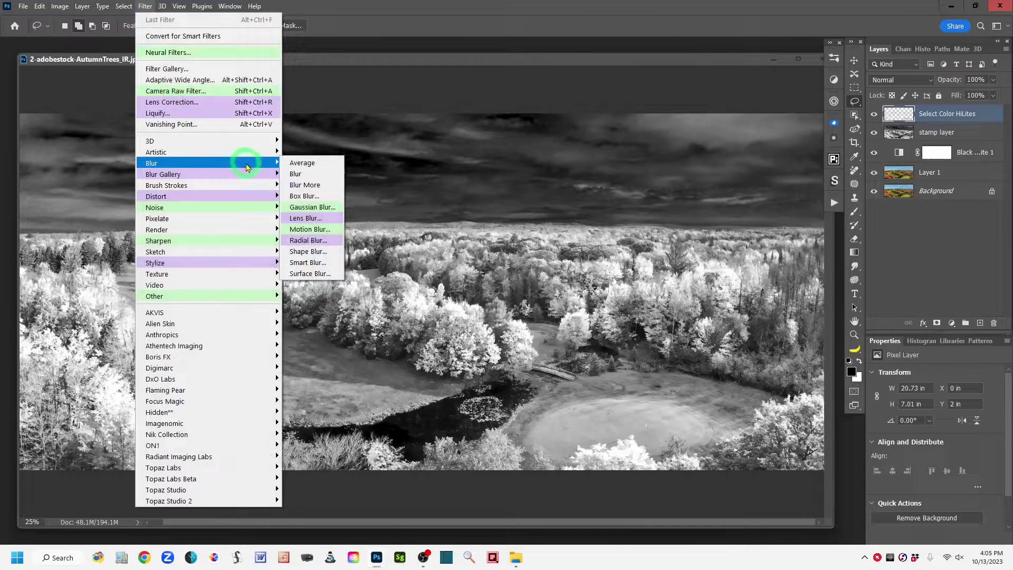
pyautogui.click(335, 208)
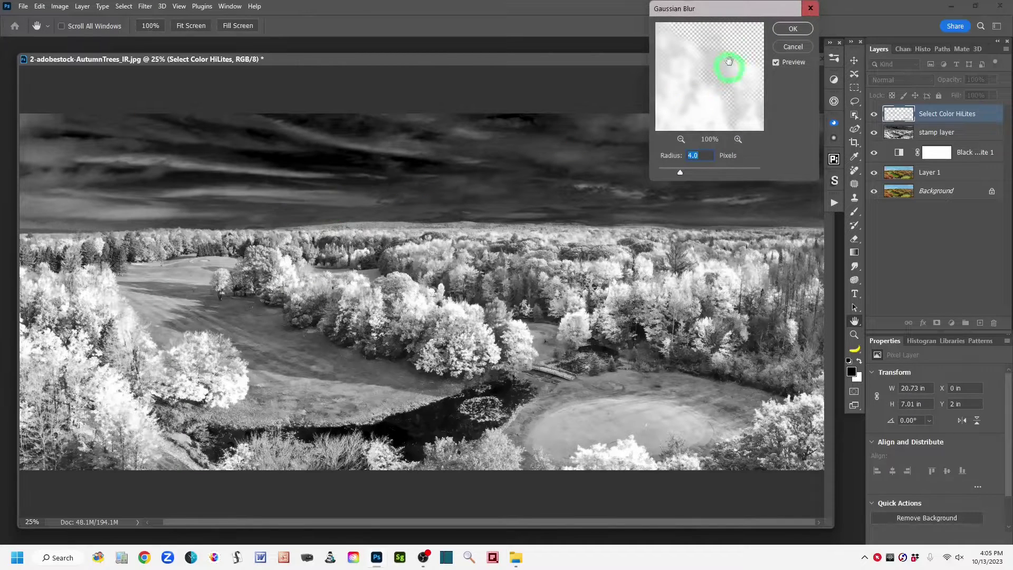
pyautogui.moveTo(737, 11); pyautogui.dragTo(627, 33)
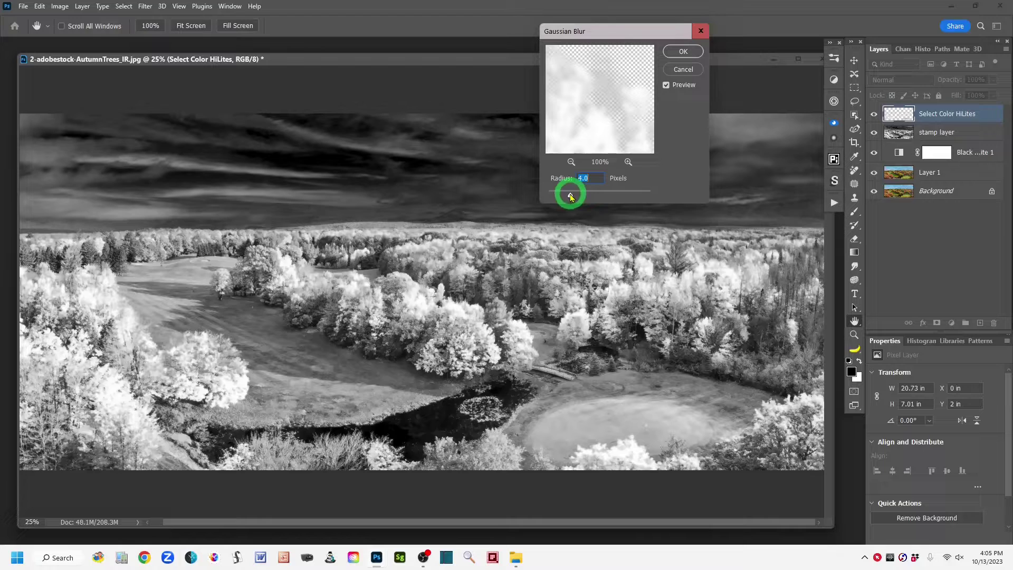
pyautogui.moveTo(582, 199); pyautogui.dragTo(597, 199)
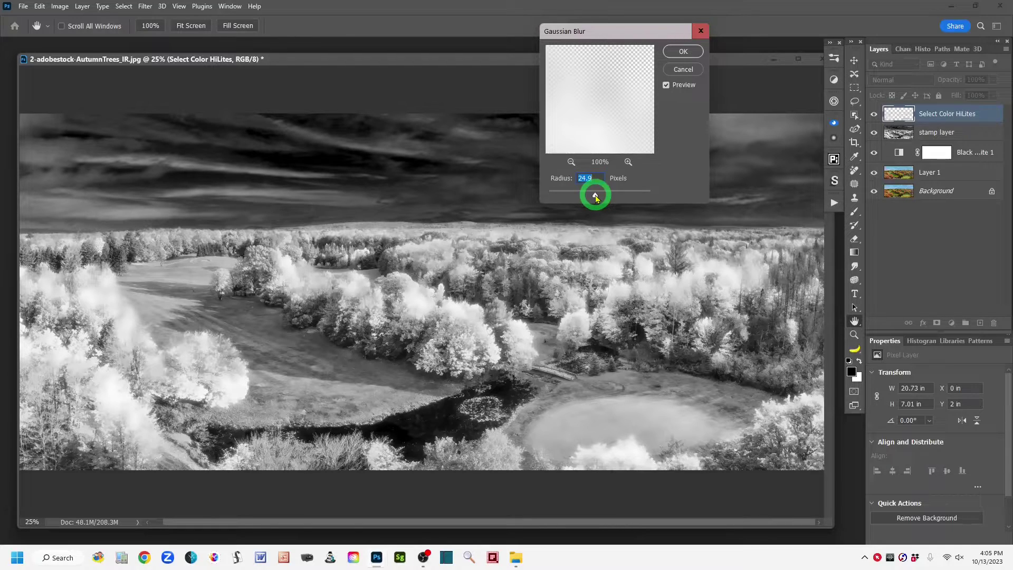
pyautogui.moveTo(597, 199)
pyautogui.mouseDown()
pyautogui.moveTo(571, 200)
pyautogui.moveTo(598, 198)
pyautogui.mouseUp()
pyautogui.moveTo(596, 198); pyautogui.dragTo(600, 199)
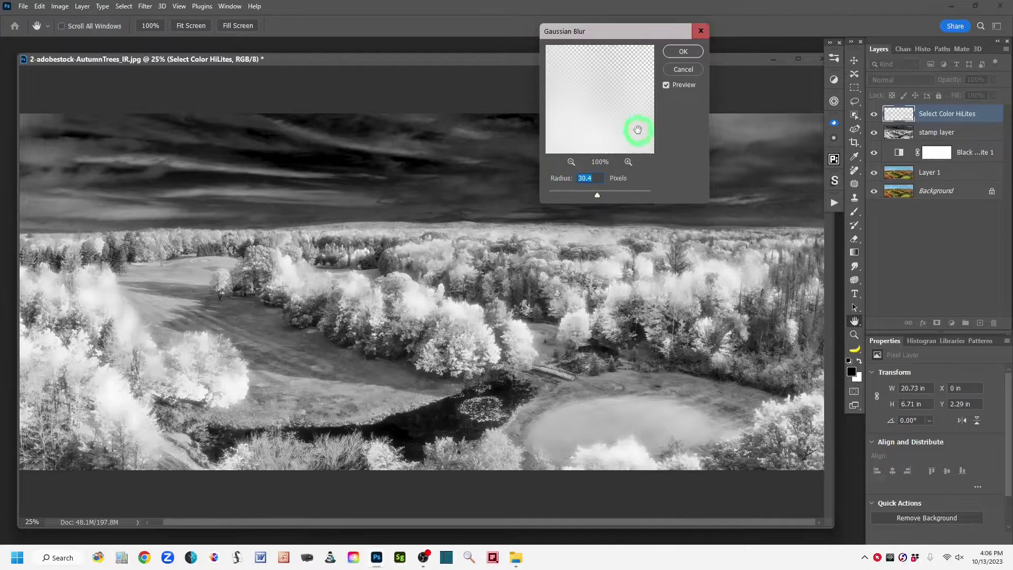
pyautogui.click(681, 52)
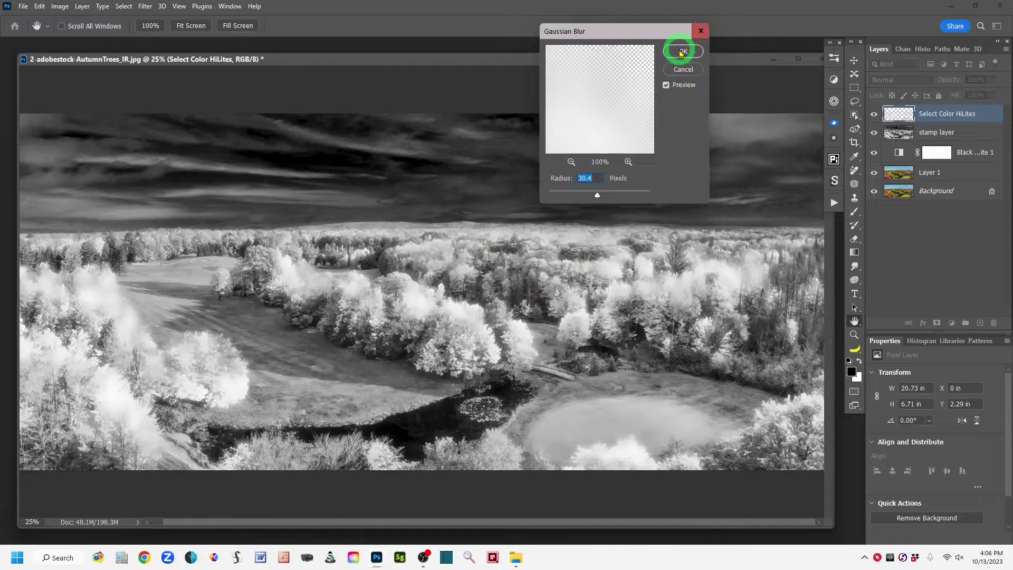
pyautogui.press('l')
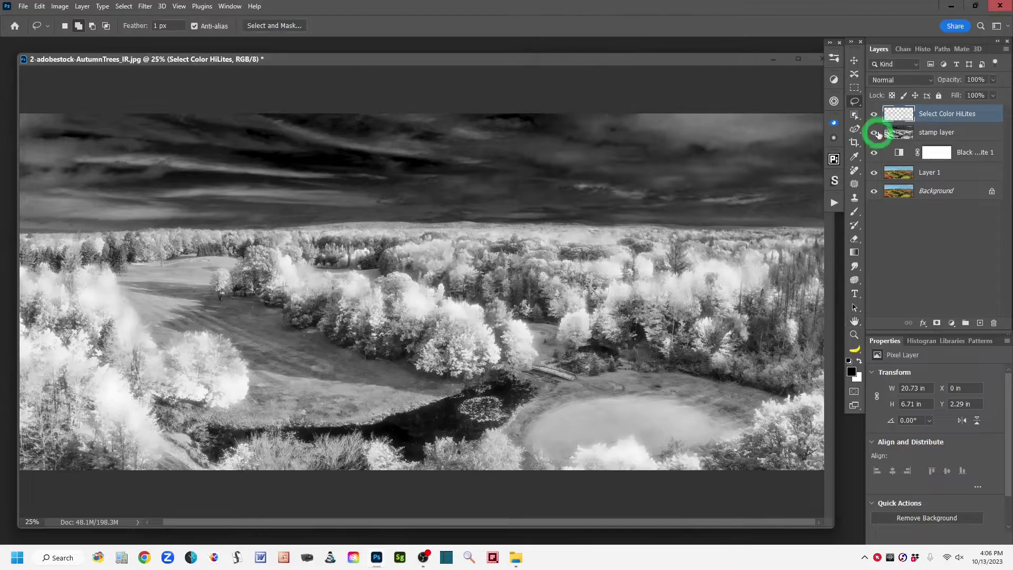
pyautogui.click(247, 363)
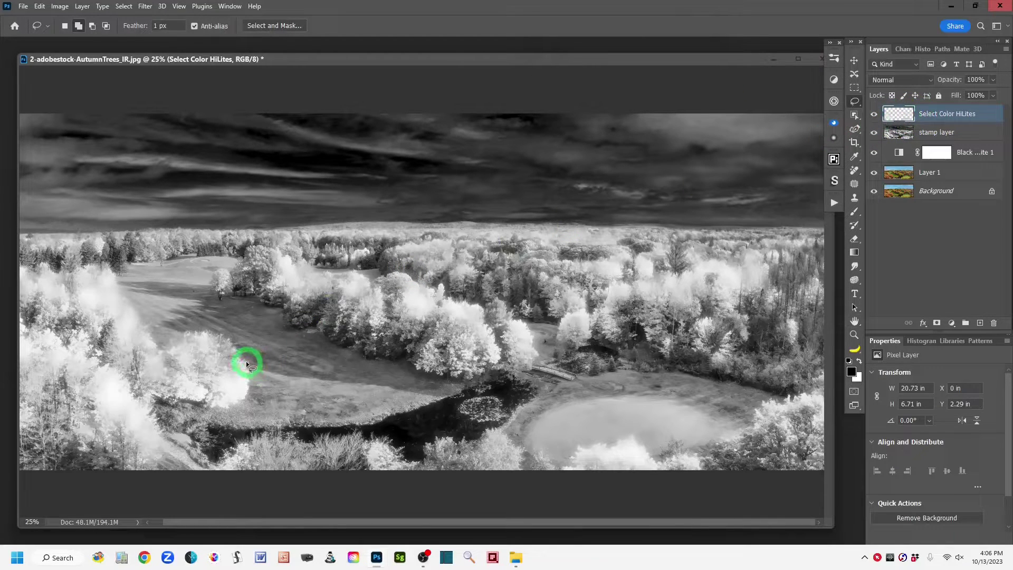
pyautogui.moveTo(247, 364)
pyautogui.mouseDown()
pyautogui.moveTo(176, 363)
pyautogui.moveTo(64, 432)
pyautogui.moveTo(173, 381)
pyautogui.moveTo(244, 388)
pyautogui.moveTo(896, 199)
pyautogui.moveTo(821, 211)
pyautogui.moveTo(814, 193)
pyautogui.moveTo(801, 196)
pyautogui.moveTo(872, 153)
pyautogui.moveTo(907, 100)
pyautogui.moveTo(895, 77)
pyautogui.mouseUp()
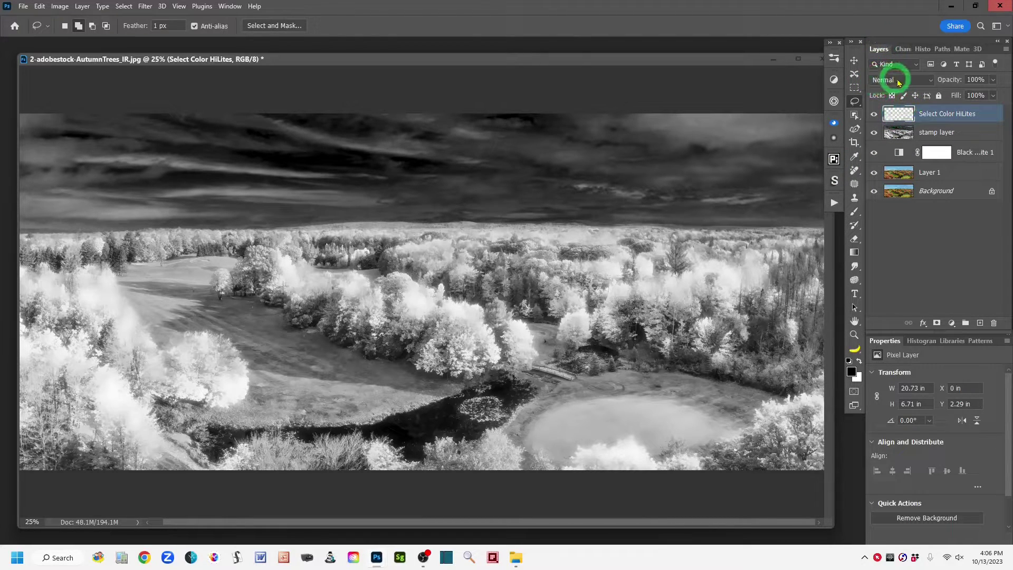
# - Set the Select Color HiLites layer's blend mode to Screen and its opacity to 66%
pyautogui.click(931, 80)
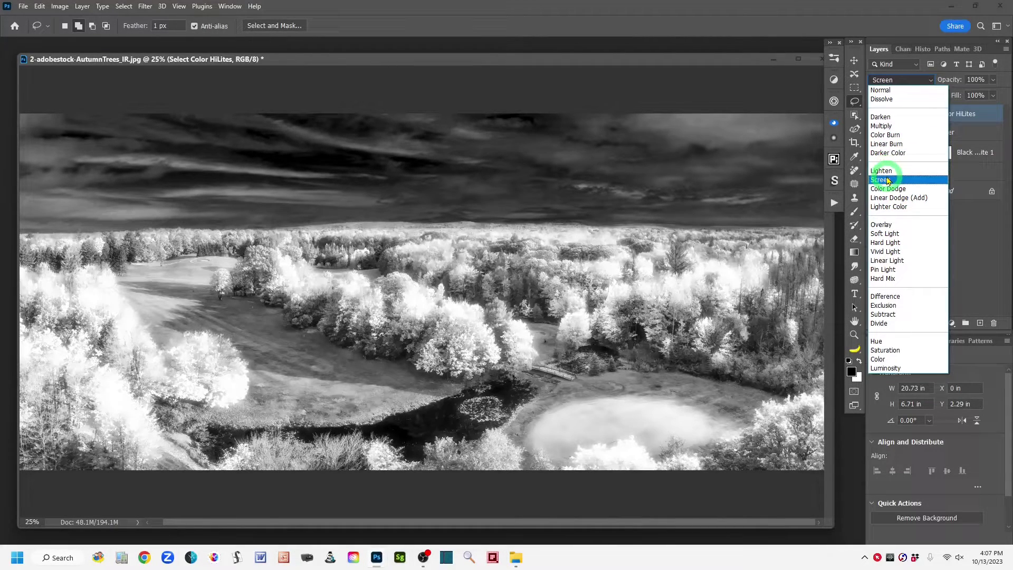
pyautogui.click(888, 180)
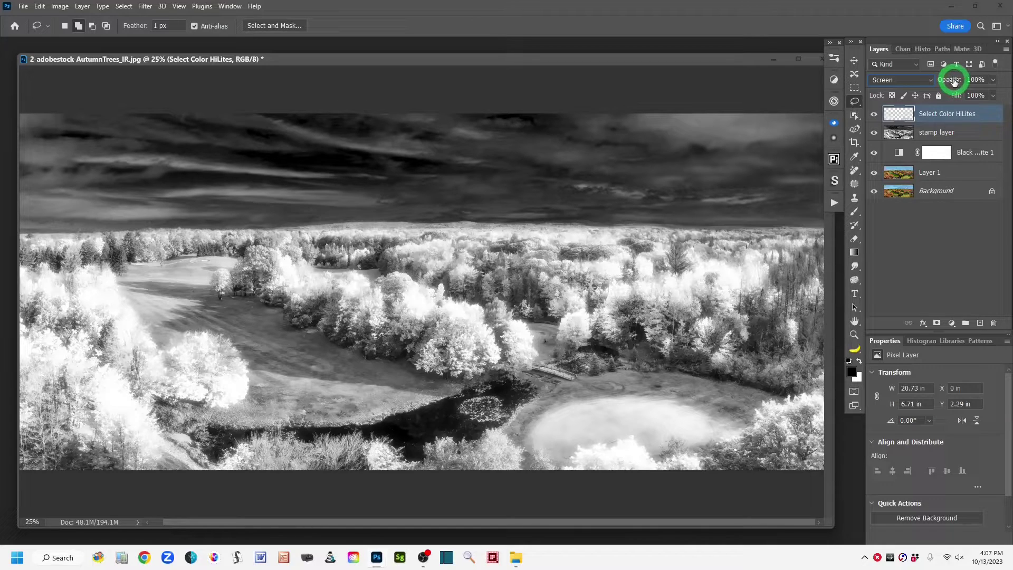
pyautogui.click(994, 81)
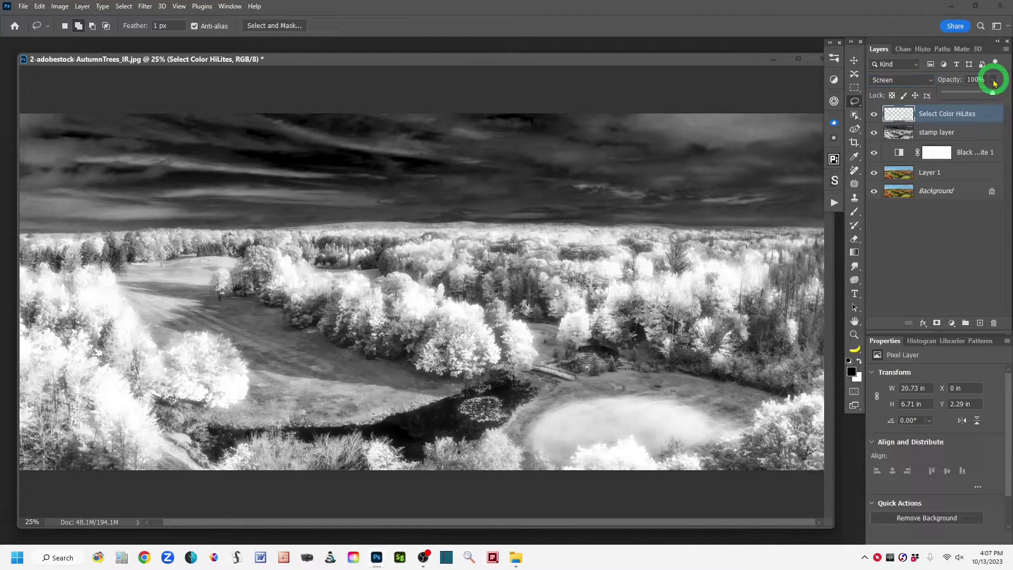
pyautogui.click(951, 82)
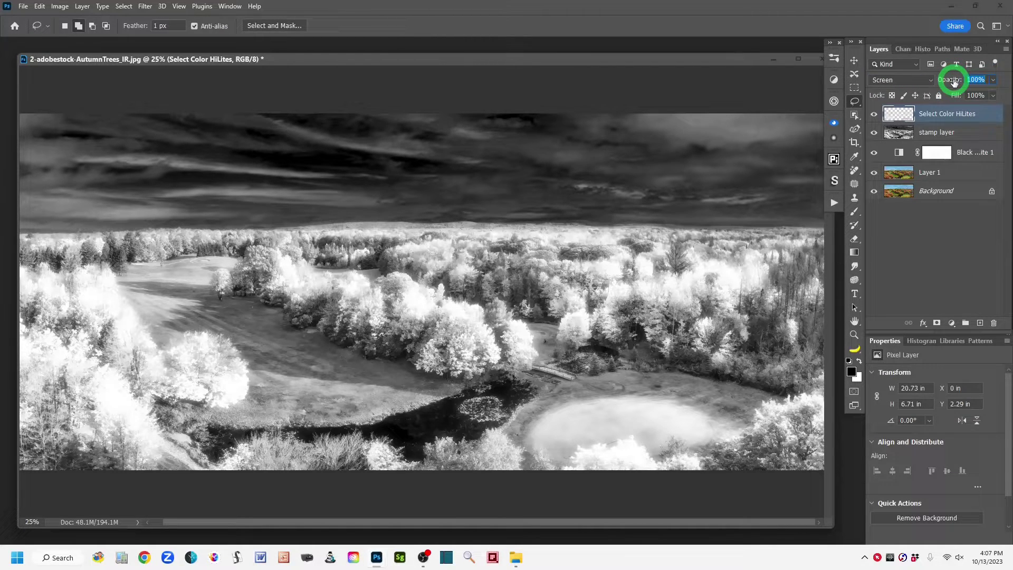
pyautogui.moveTo(954, 82)
pyautogui.mouseDown()
pyautogui.moveTo(939, 83)
pyautogui.moveTo(949, 81)
pyautogui.mouseUp()
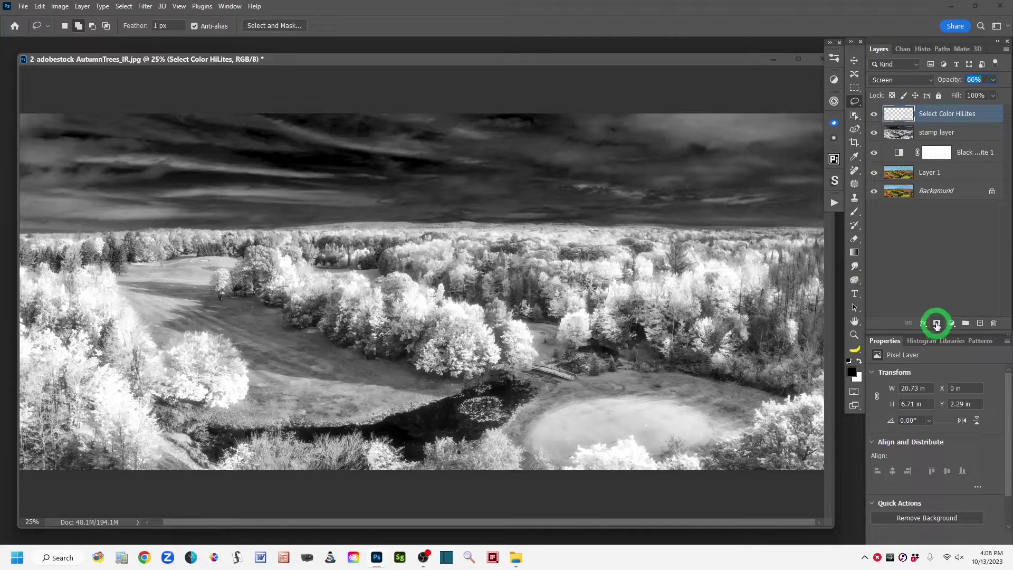
# - Add a layer mask to the Select Color HiLites layer and set the Brush tool's opacity to 48%
pyautogui.click(936, 325)
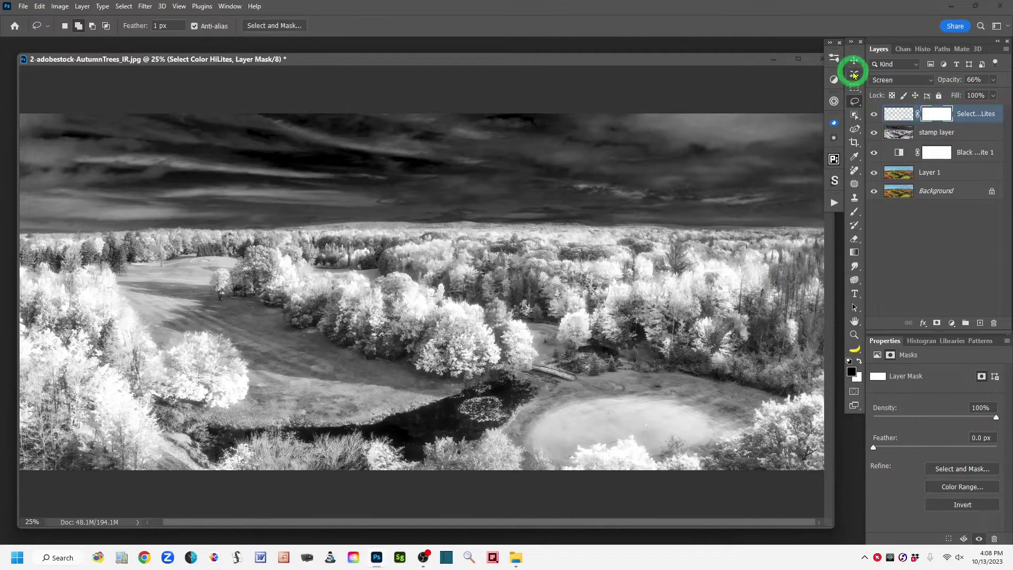
pyautogui.click(855, 214)
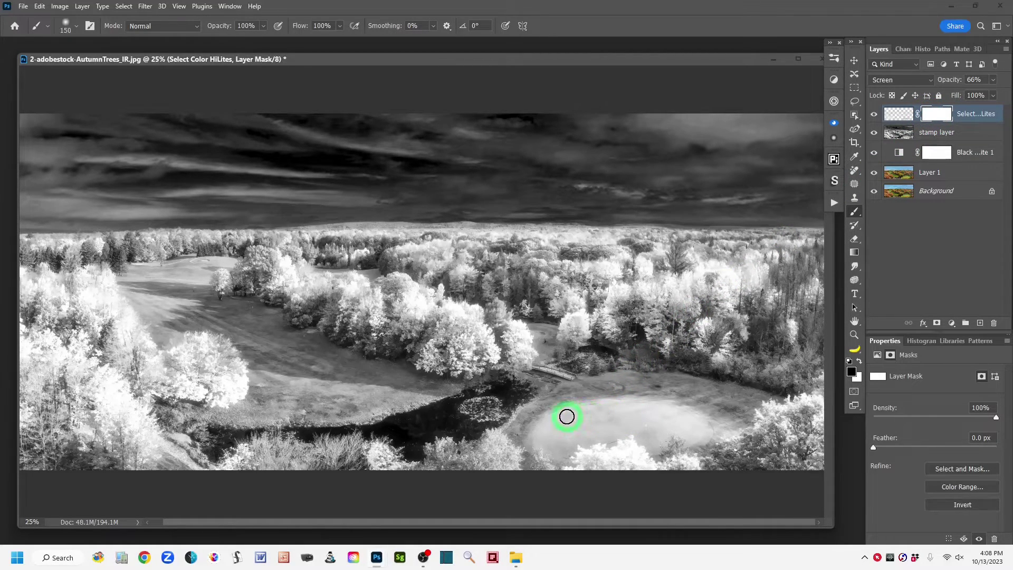
pyautogui.moveTo(567, 416)
pyautogui.mouseDown()
pyautogui.moveTo(610, 414)
pyautogui.moveTo(568, 413)
pyautogui.moveTo(695, 389)
pyautogui.moveTo(602, 398)
pyautogui.moveTo(579, 374)
pyautogui.mouseUp()
pyautogui.hotkey('ctrl', 'z')
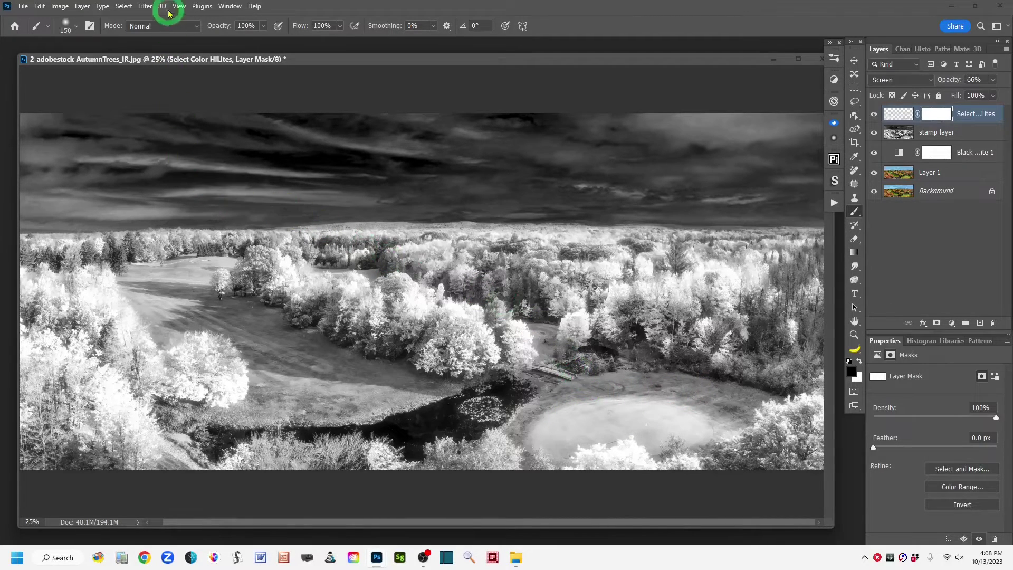
pyautogui.moveTo(221, 27); pyautogui.dragTo(194, 30)
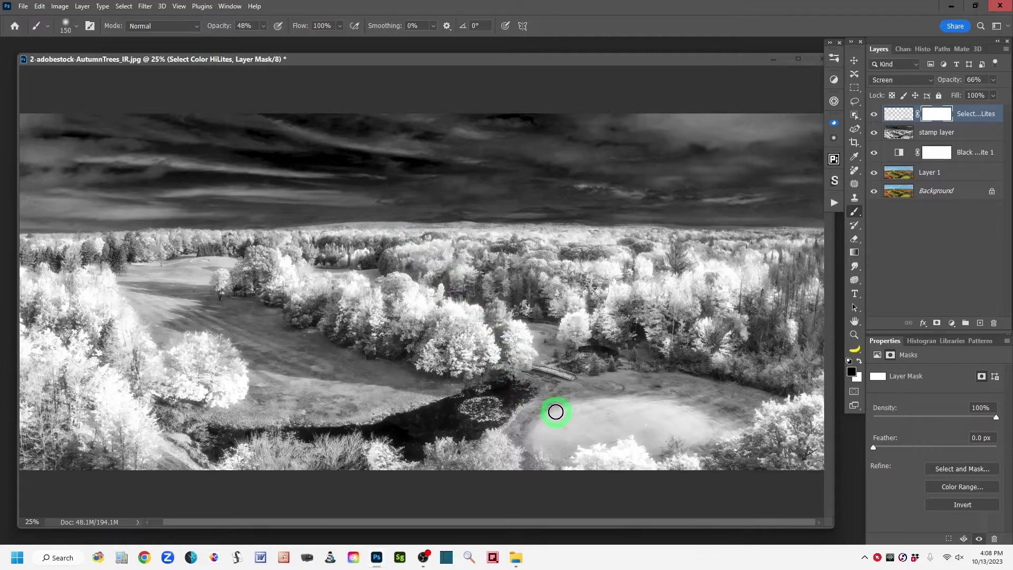
# - Paint black over the bright putting green on the Select Color HiLites mask with a 200-pixel brush, and check the mask on its own
pyautogui.press(']')
pyautogui.press(']')
pyautogui.moveTo(551, 416)
pyautogui.mouseDown()
pyautogui.moveTo(621, 396)
pyautogui.moveTo(591, 395)
pyautogui.moveTo(662, 396)
pyautogui.moveTo(680, 411)
pyautogui.moveTo(649, 442)
pyautogui.moveTo(710, 417)
pyautogui.moveTo(563, 419)
pyautogui.moveTo(536, 443)
pyautogui.moveTo(558, 452)
pyautogui.moveTo(548, 459)
pyautogui.moveTo(590, 440)
pyautogui.moveTo(574, 435)
pyautogui.moveTo(604, 417)
pyautogui.moveTo(597, 402)
pyautogui.moveTo(578, 434)
pyautogui.moveTo(584, 409)
pyautogui.moveTo(571, 400)
pyautogui.moveTo(622, 398)
pyautogui.moveTo(607, 403)
pyautogui.moveTo(715, 431)
pyautogui.moveTo(703, 409)
pyautogui.moveTo(575, 409)
pyautogui.moveTo(651, 391)
pyautogui.moveTo(676, 394)
pyautogui.moveTo(674, 411)
pyautogui.moveTo(694, 429)
pyautogui.moveTo(707, 422)
pyautogui.moveTo(670, 413)
pyautogui.moveTo(536, 451)
pyautogui.moveTo(594, 408)
pyautogui.moveTo(633, 404)
pyautogui.mouseUp()
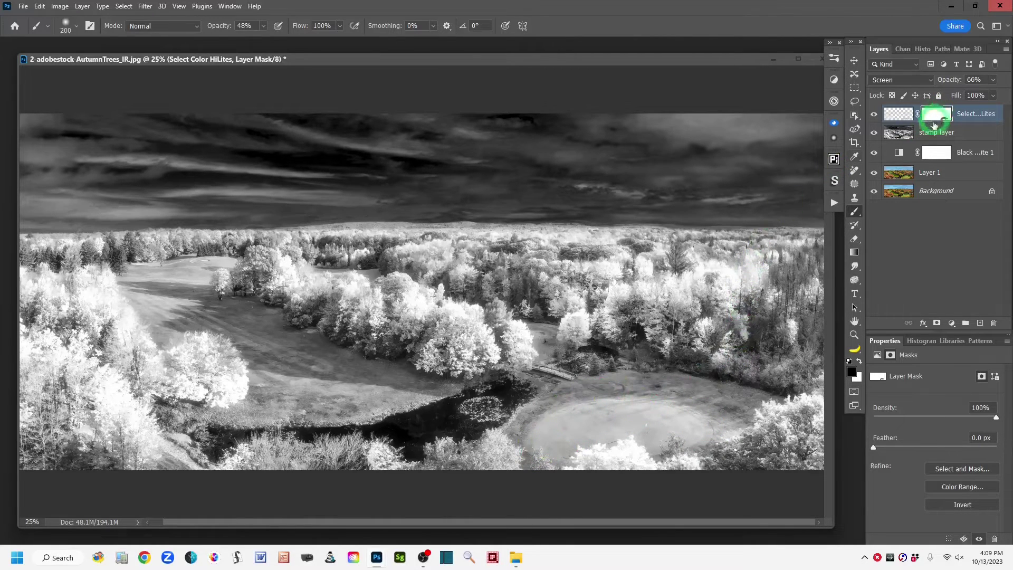
pyautogui.keyDown('alt'); pyautogui.click(942, 117); pyautogui.keyUp('alt')
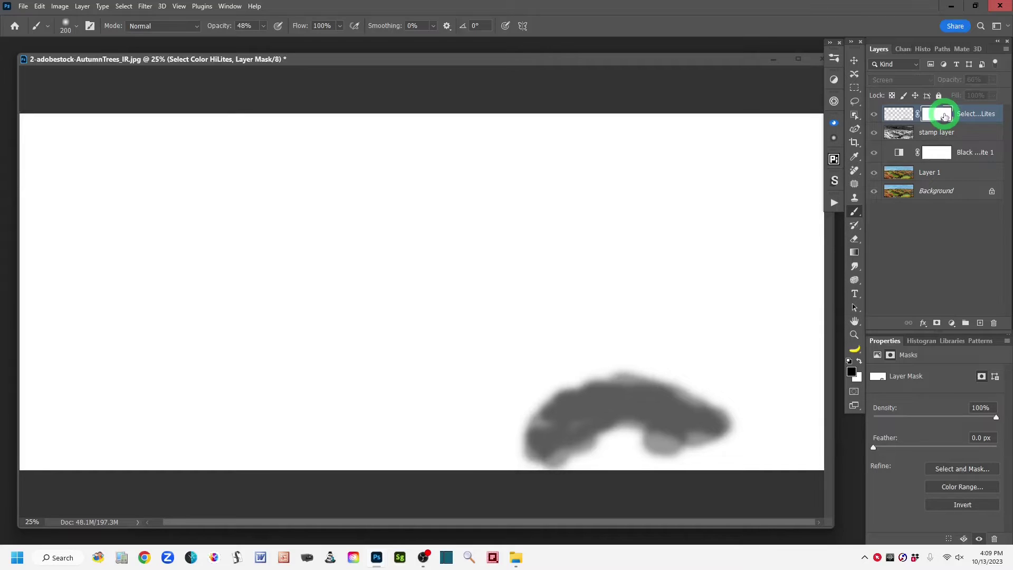
pyautogui.keyDown('alt'); pyautogui.click(942, 117); pyautogui.keyUp('alt')
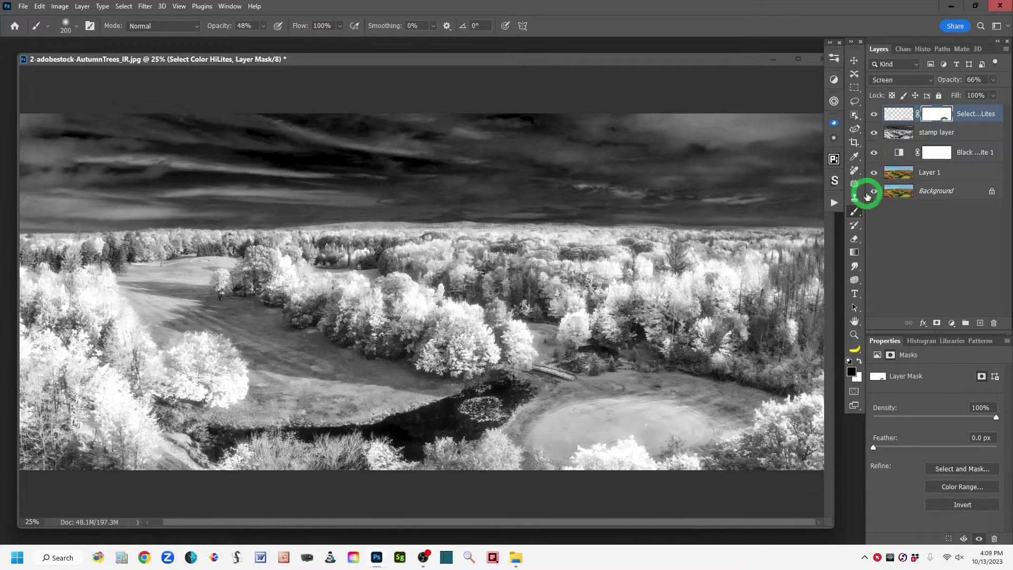
# - Compare the conversion with the original Background photo, and with the version without the Select Color HiLites layer
pyautogui.moveTo(874, 196); pyautogui.dragTo(880, 189)
pyautogui.keyDown('alt'); pyautogui.click(873, 191); pyautogui.keyUp('alt')
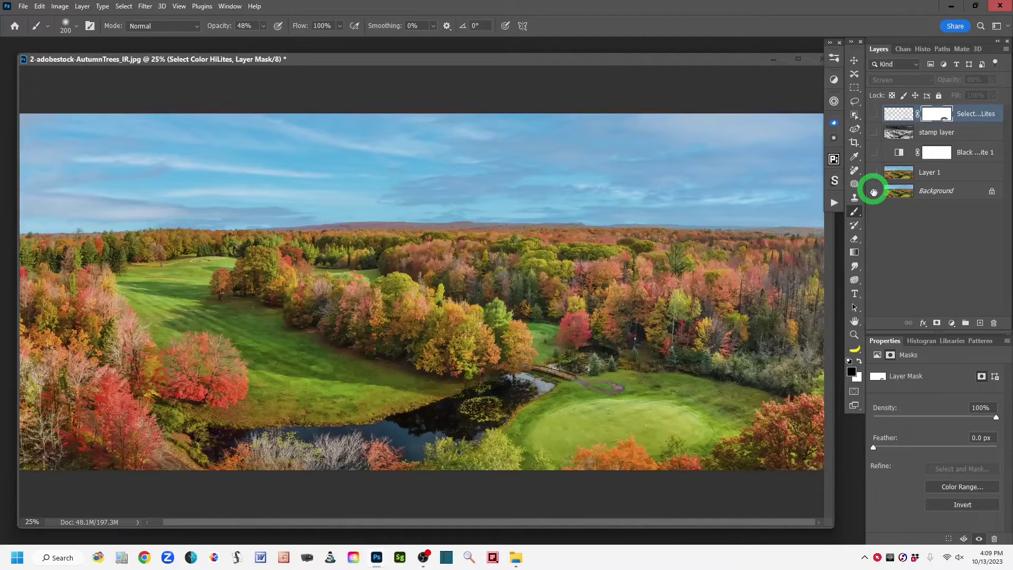
pyautogui.keyDown('alt'); pyautogui.click(874, 191); pyautogui.keyUp('alt')
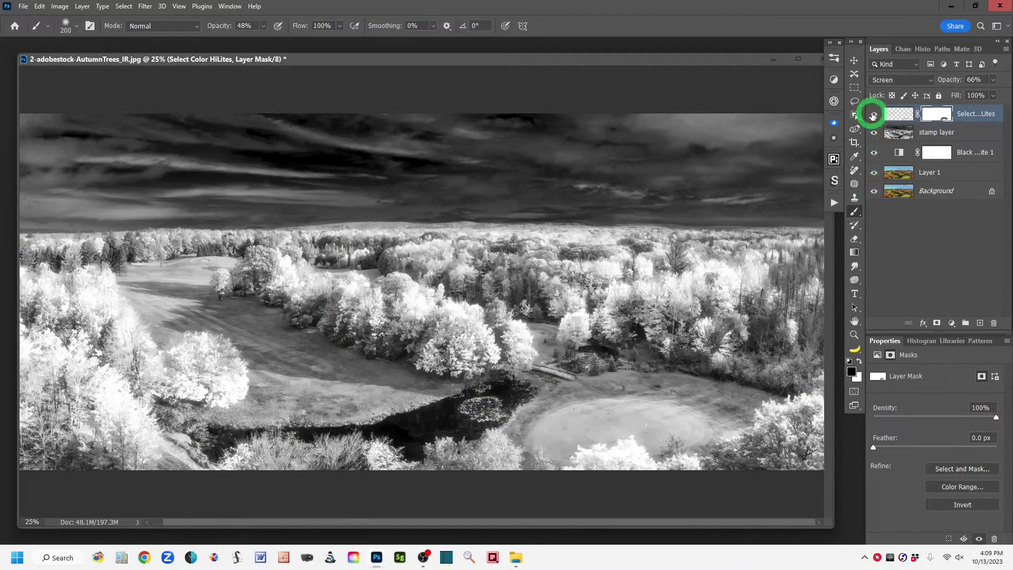
pyautogui.click(874, 114)
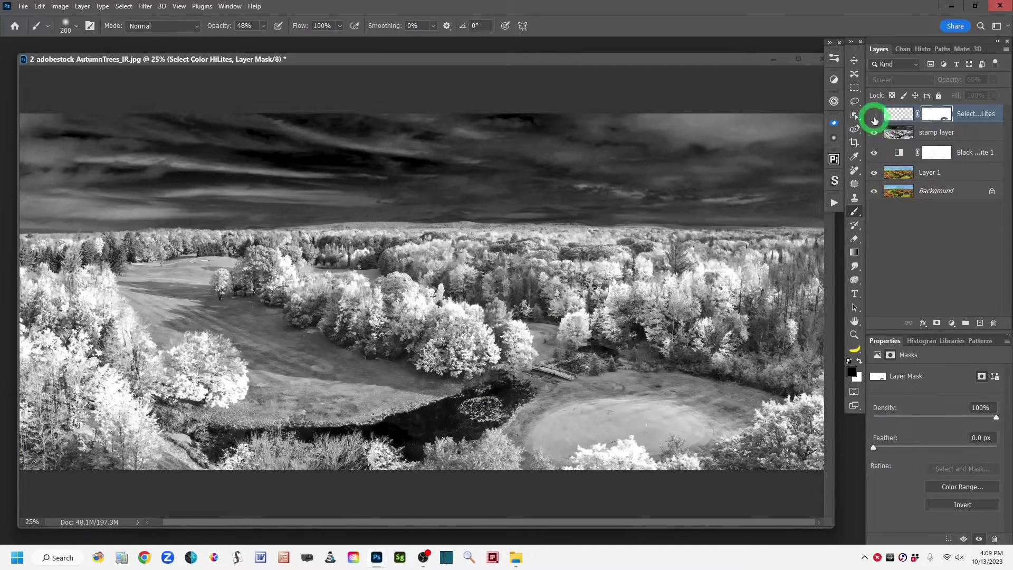
pyautogui.click(873, 115)
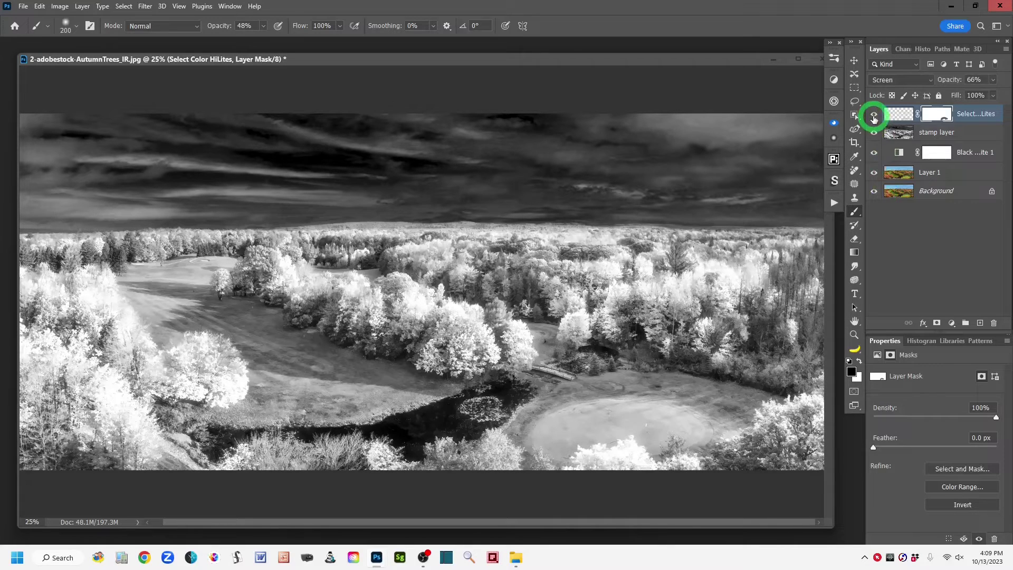